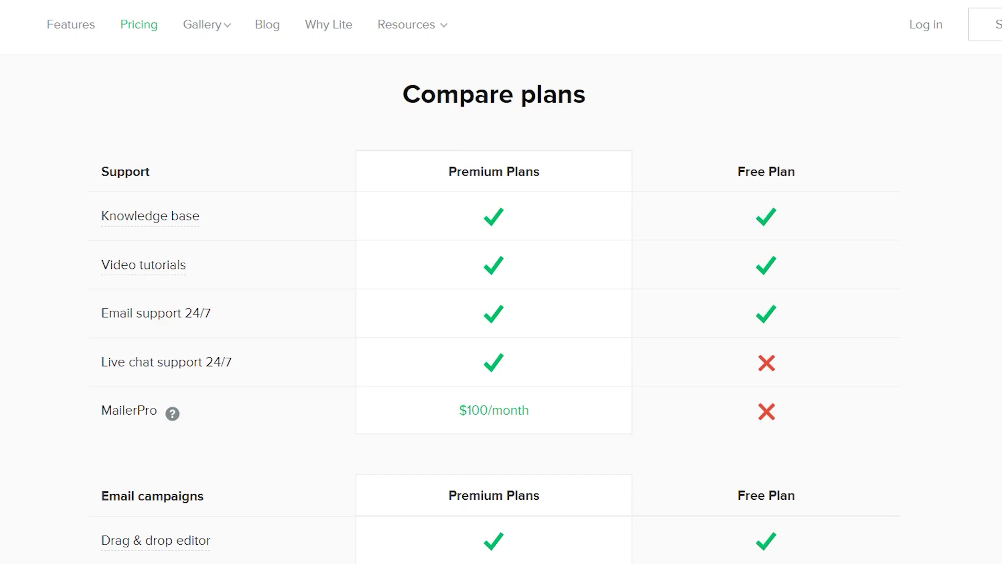
Review the feature comparison between the Premium and Free plans, from support through account management
{"action": "scroll", "coordinate": [499, 308], "scroll_direction": "down", "scroll_amount": 10}
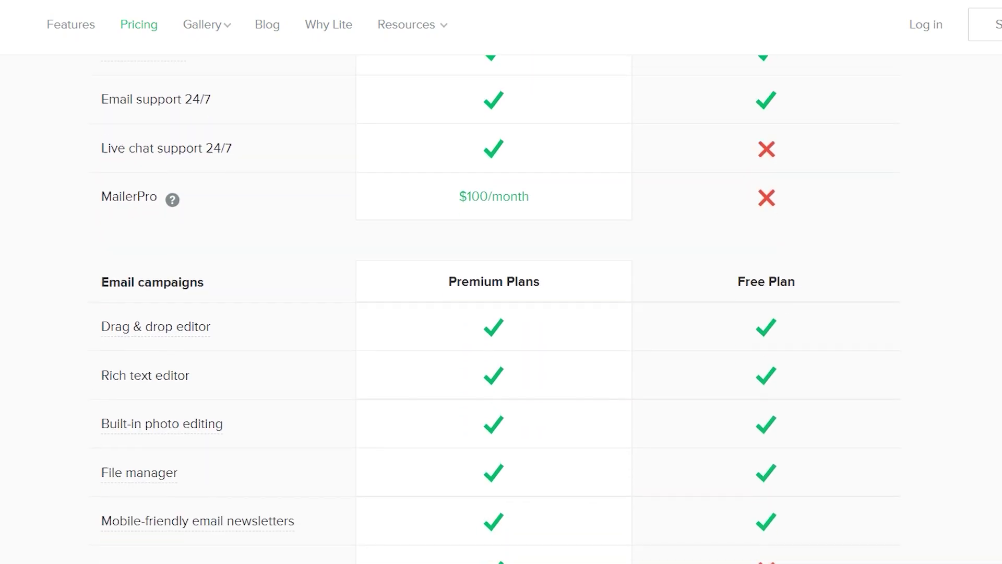
{"action": "scroll", "coordinate": [499, 308], "scroll_direction": "down", "scroll_amount": 9}
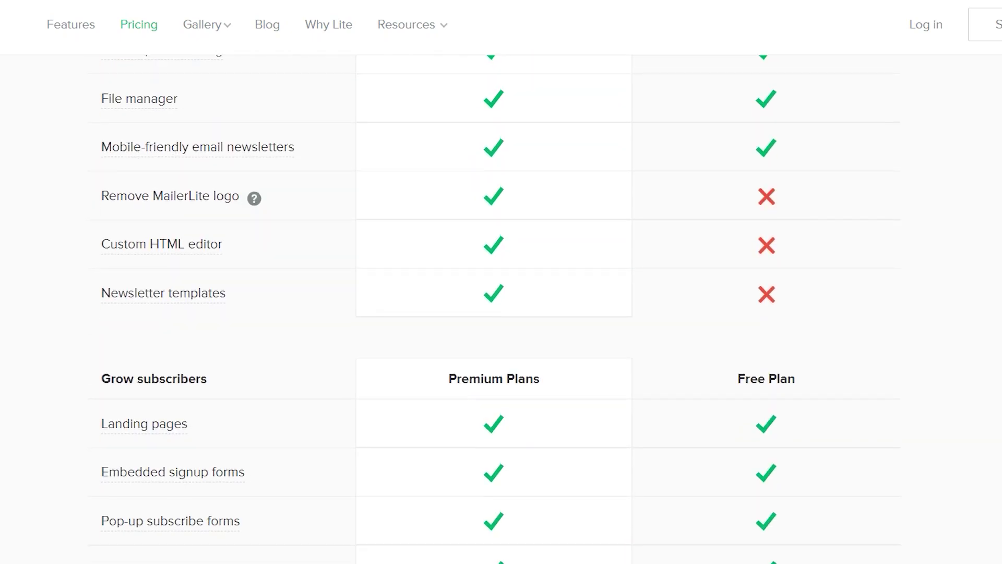
{"action": "scroll", "coordinate": [499, 308], "scroll_direction": "down", "scroll_amount": 11}
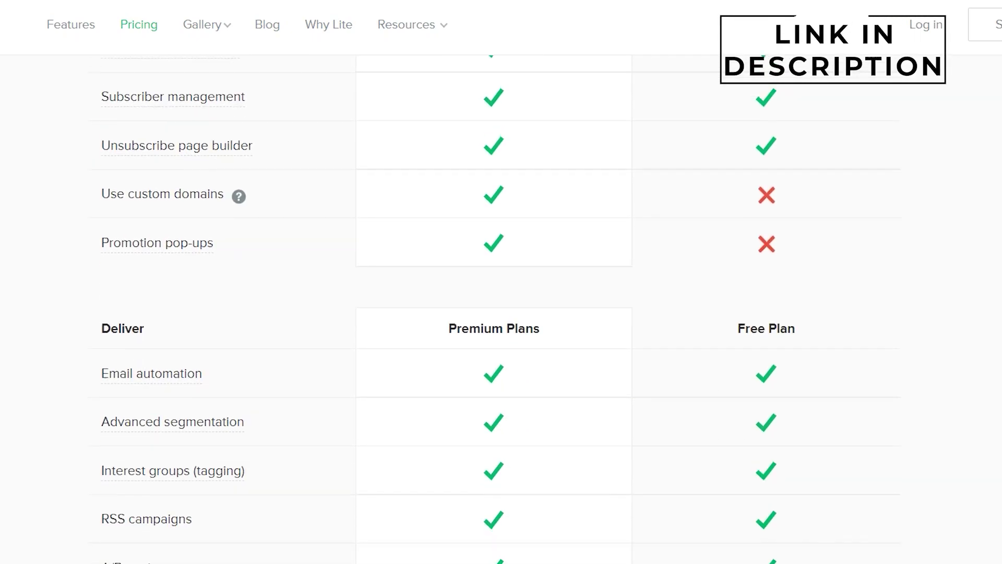
{"action": "scroll", "coordinate": [499, 308], "scroll_direction": "down", "scroll_amount": 9}
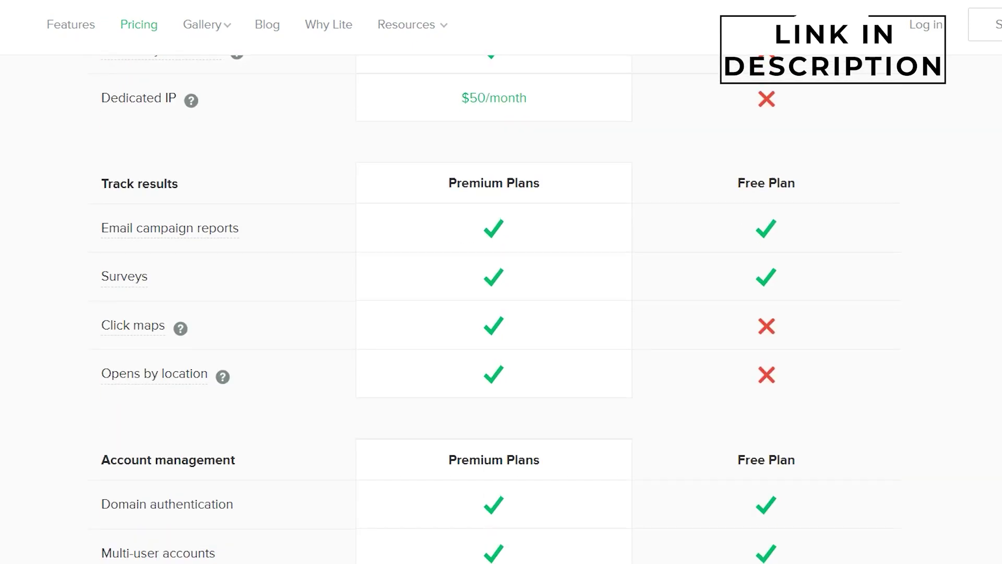
{"action": "scroll", "coordinate": [498, 308], "scroll_direction": "down", "scroll_amount": 6}
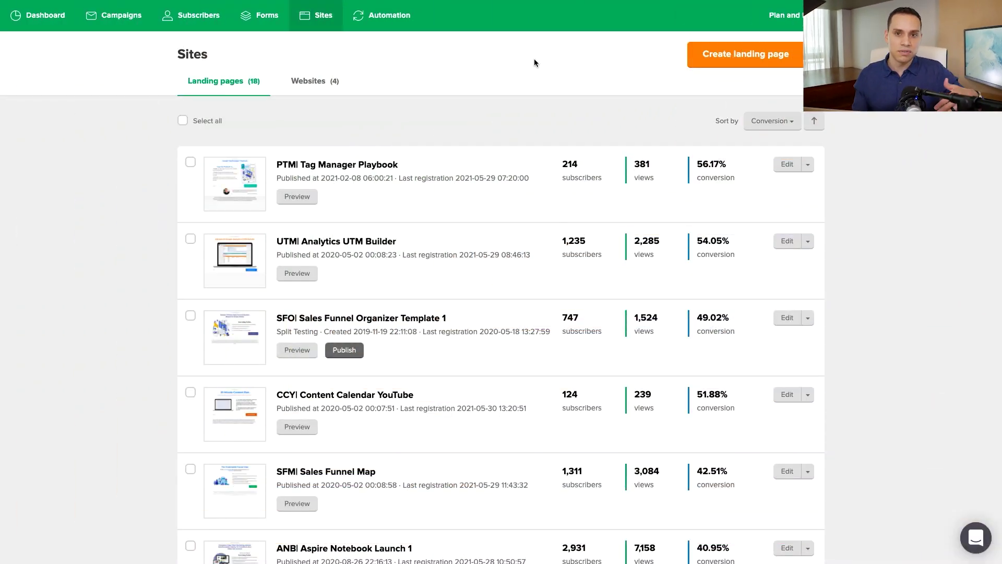
Create a new landing page named "F32| Demo" and continue to the subscriber groups
{"action": "scroll", "coordinate": [534, 63], "scroll_direction": "down", "scroll_amount": 2}
{"action": "scroll", "coordinate": [534, 63], "scroll_direction": "down", "scroll_amount": 1}
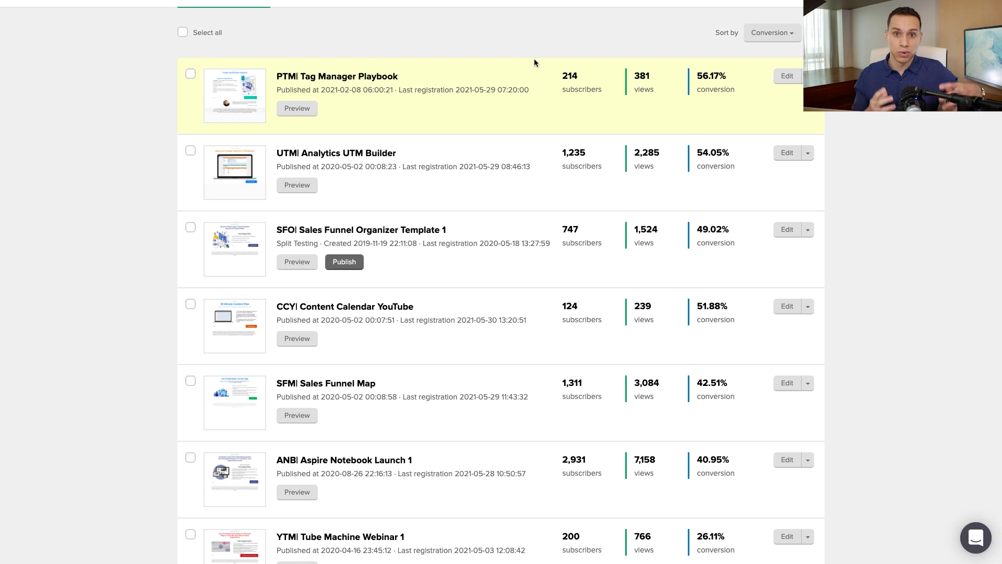
{"action": "scroll", "coordinate": [534, 63], "scroll_direction": "up", "scroll_amount": 3}
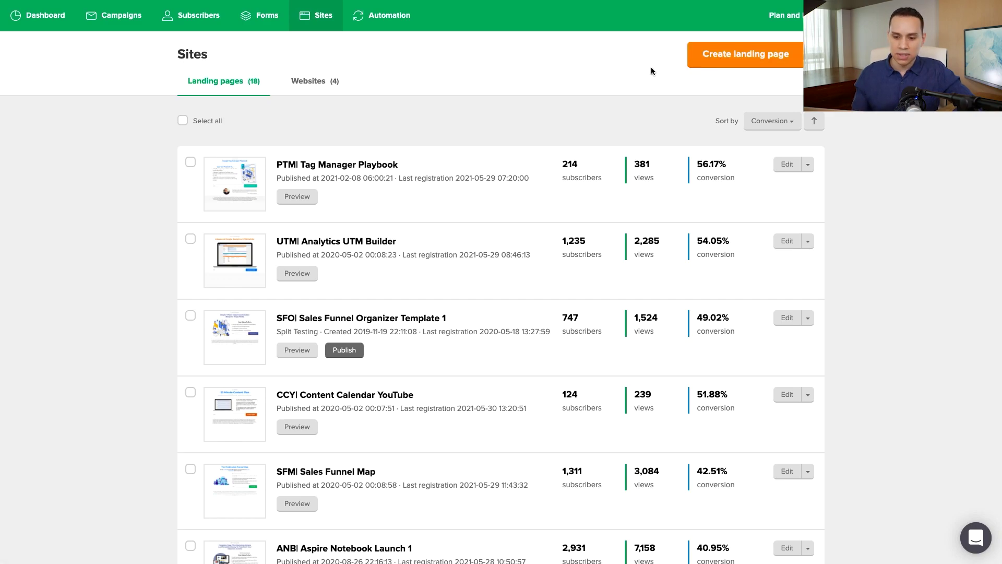
{"action": "left_click", "coordinate": [717, 62]}
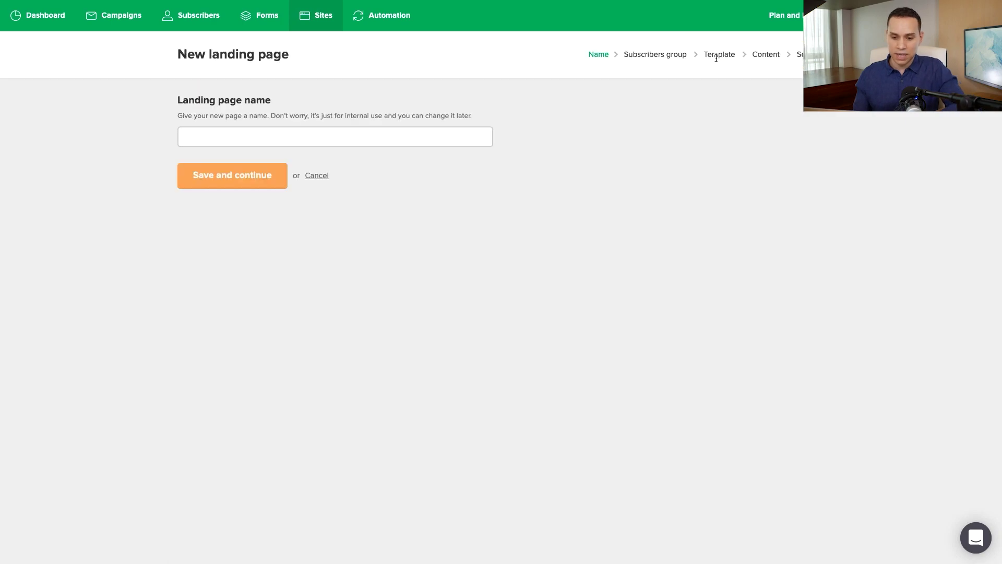
{"action": "left_click", "coordinate": [444, 137]}
{"action": "type", "text": "F32l Demo"}
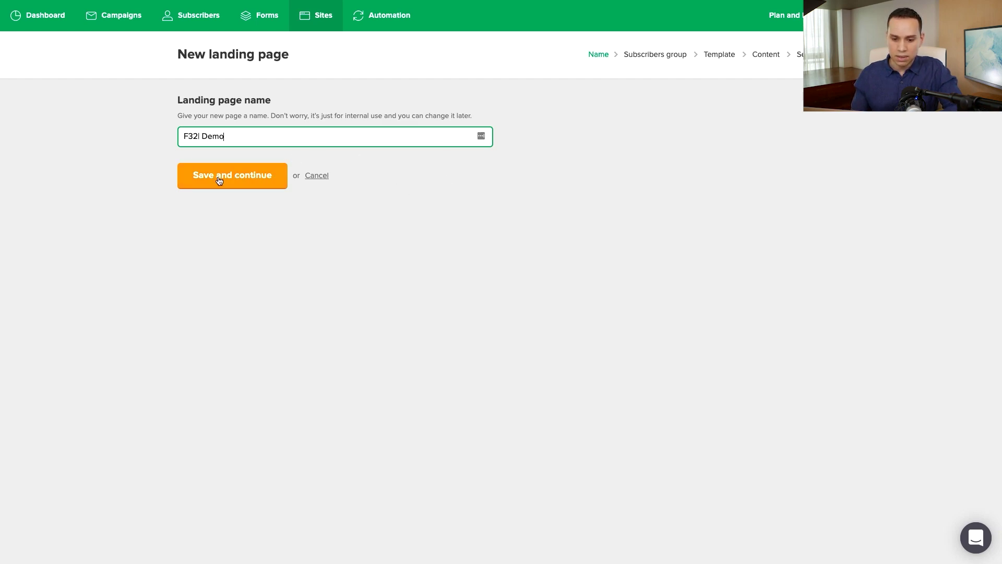
{"action": "left_click", "coordinate": [219, 181]}
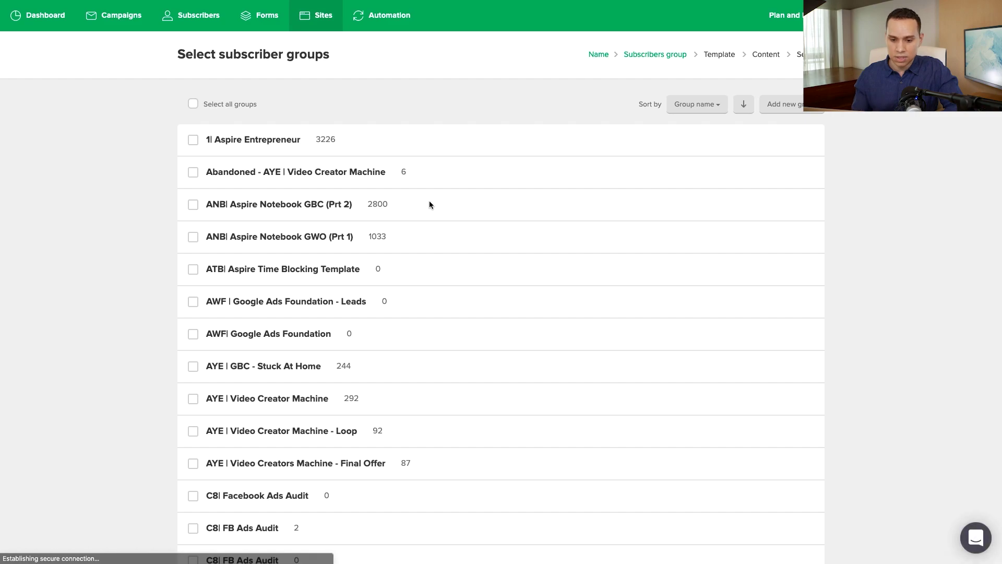
Assign the landing page to the "z| Fresh Fans Academy" subscriber group and create a new group with its name left blank
{"action": "scroll", "coordinate": [390, 173], "scroll_direction": "down", "scroll_amount": 20}
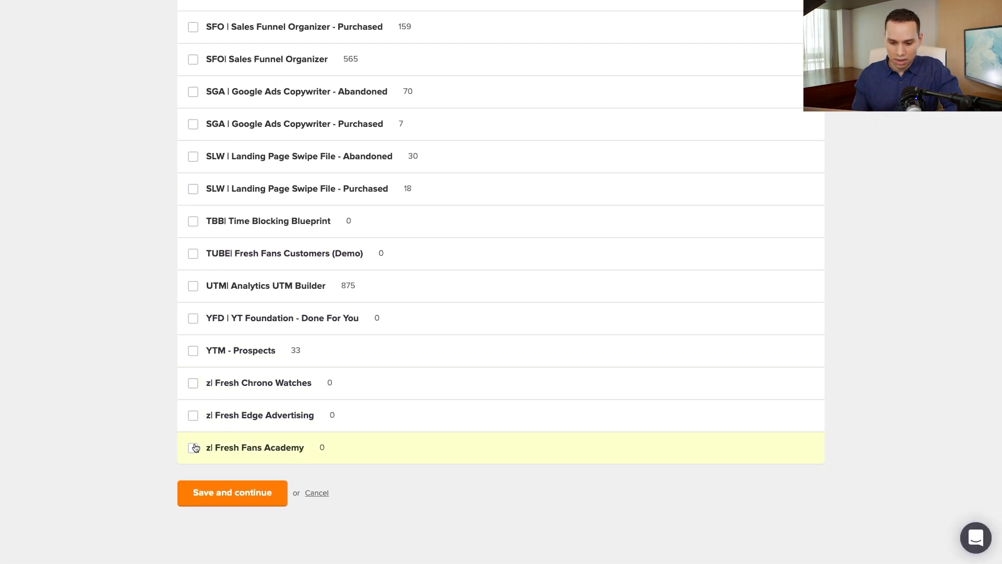
{"action": "scroll", "coordinate": [477, 443], "scroll_direction": "up", "scroll_amount": 20}
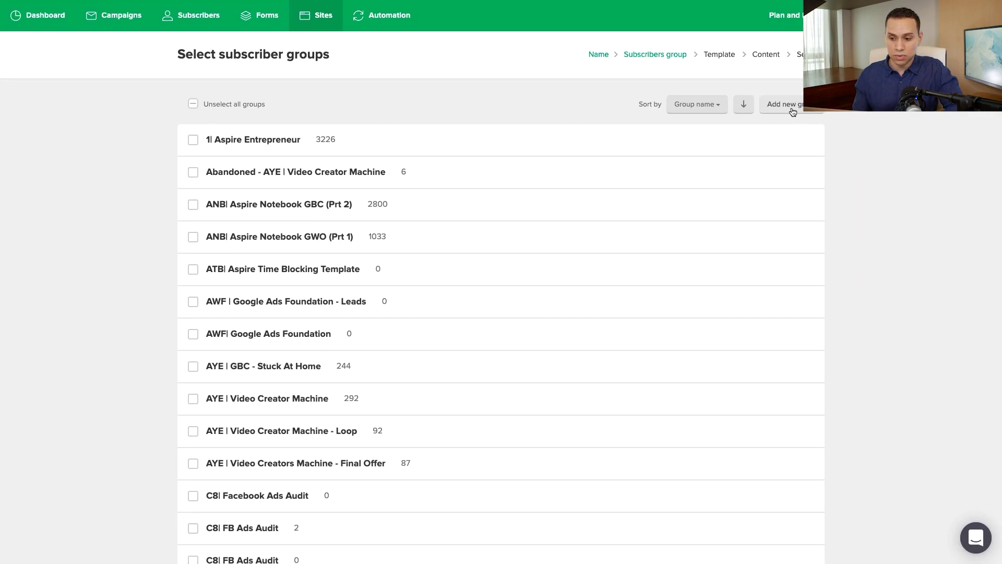
{"action": "left_click", "coordinate": [793, 110]}
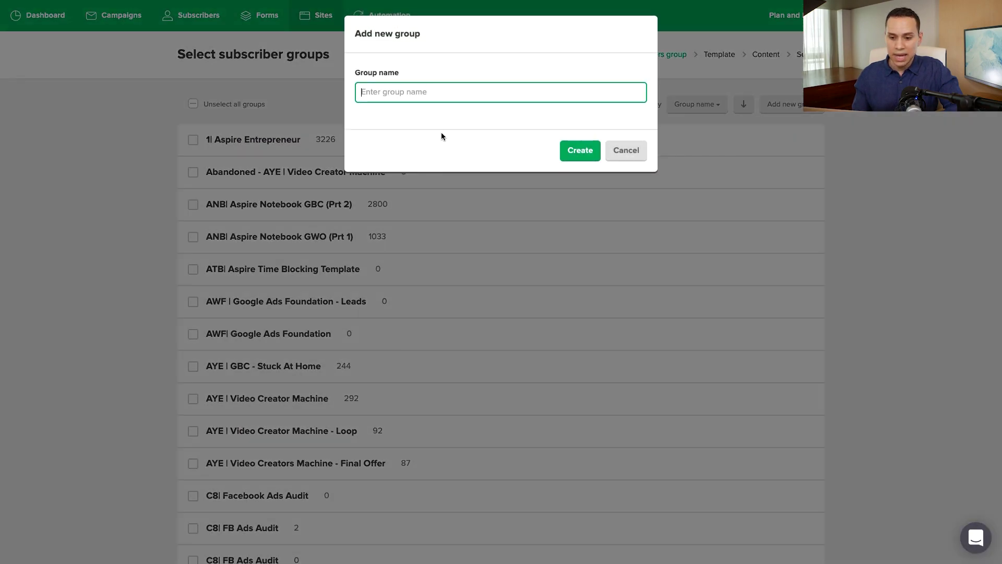
{"action": "left_click", "coordinate": [586, 151]}
{"action": "scroll", "coordinate": [418, 331], "scroll_direction": "down", "scroll_amount": 20}
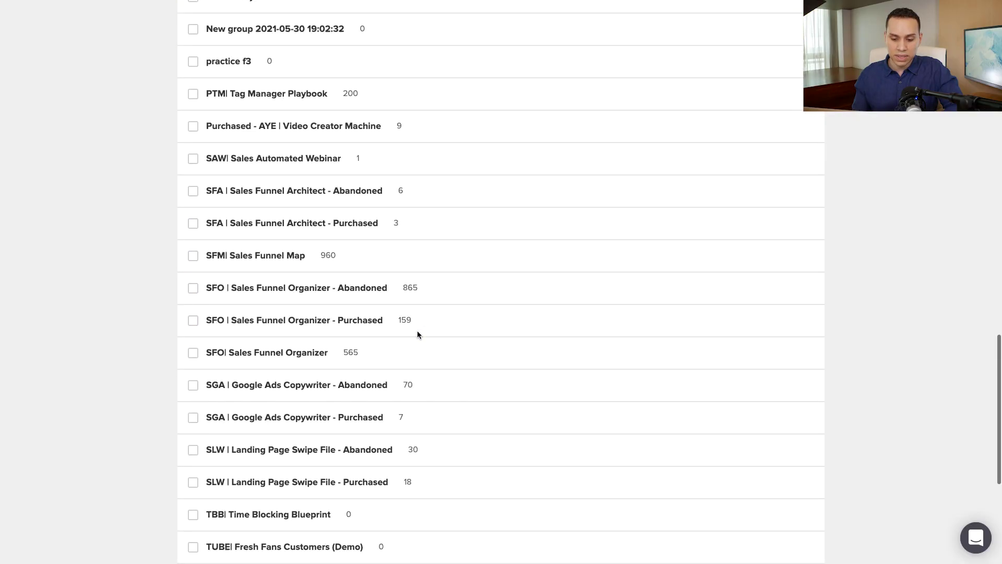
{"action": "left_click", "coordinate": [229, 504]}
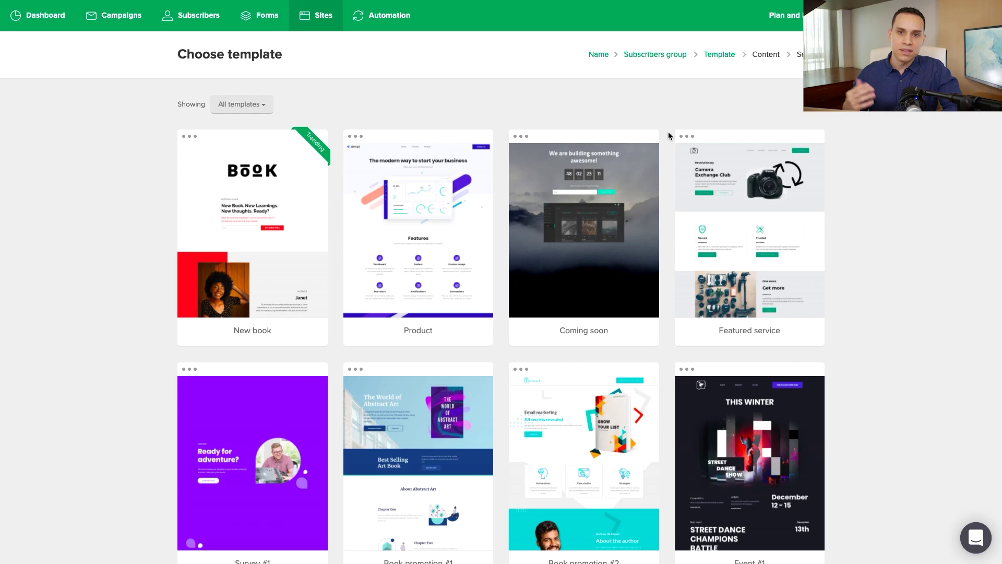
Browse the landing page templates and select the "New book" template
{"action": "scroll", "coordinate": [668, 131], "scroll_direction": "down", "scroll_amount": 8}
{"action": "scroll", "coordinate": [668, 135], "scroll_direction": "down", "scroll_amount": 20}
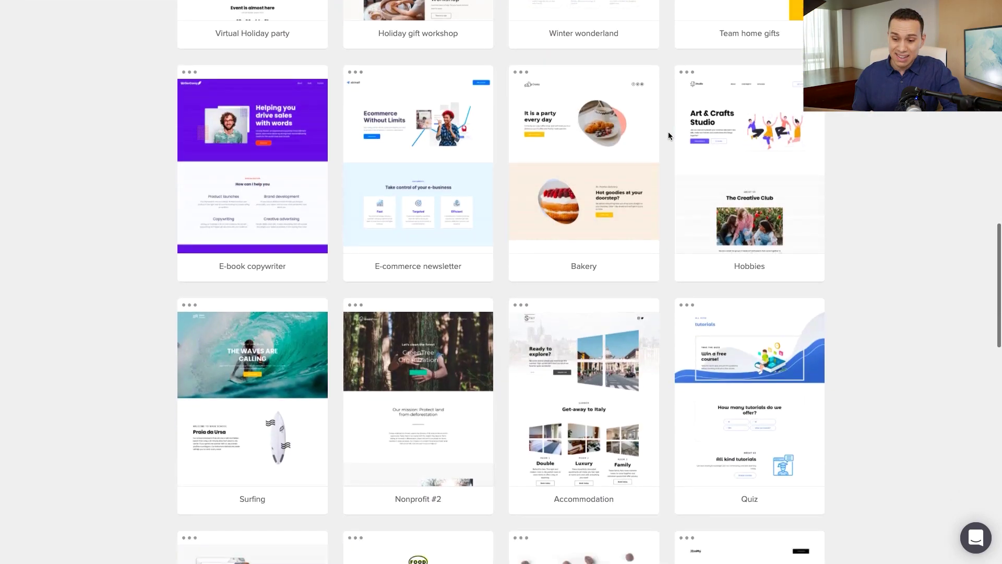
{"action": "scroll", "coordinate": [668, 132], "scroll_direction": "up", "scroll_amount": 20}
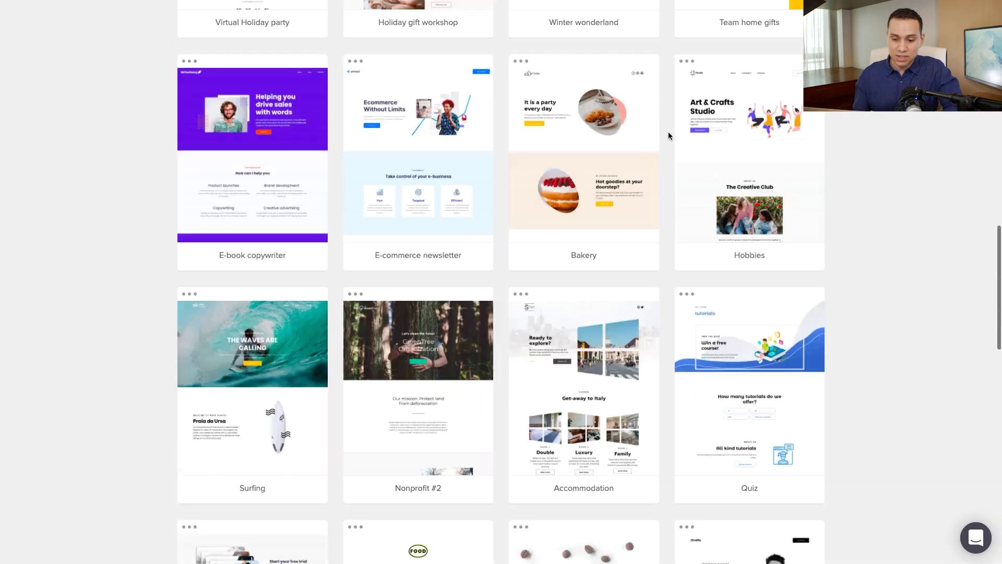
{"action": "mouse_move", "coordinate": [247, 179]}
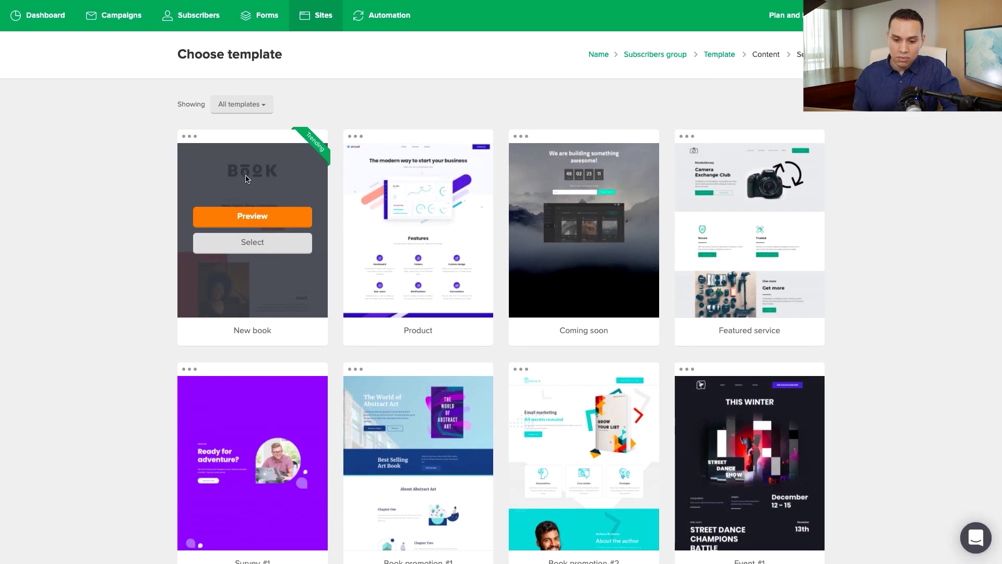
{"action": "left_click", "coordinate": [258, 251]}
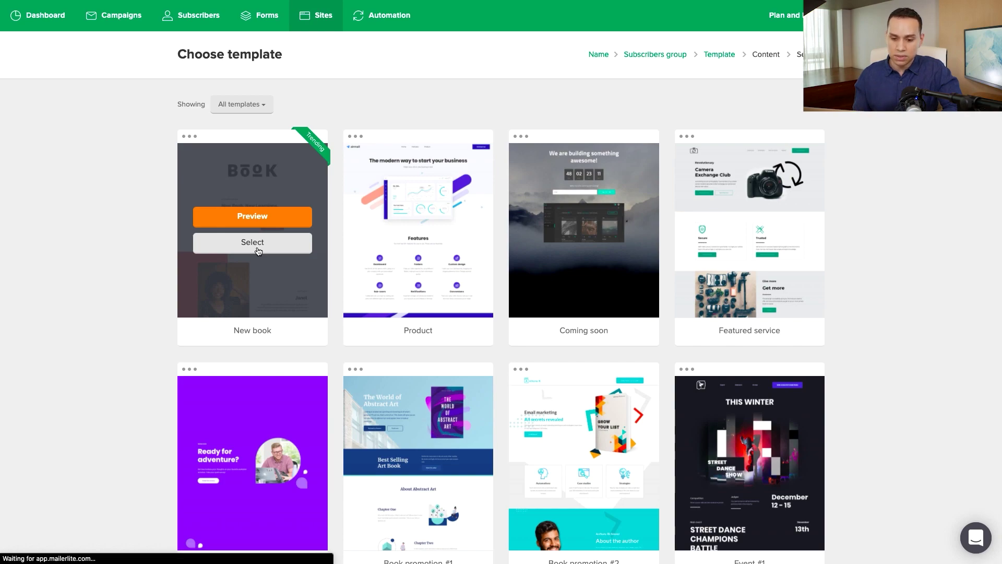
{"action": "left_click", "coordinate": [275, 250]}
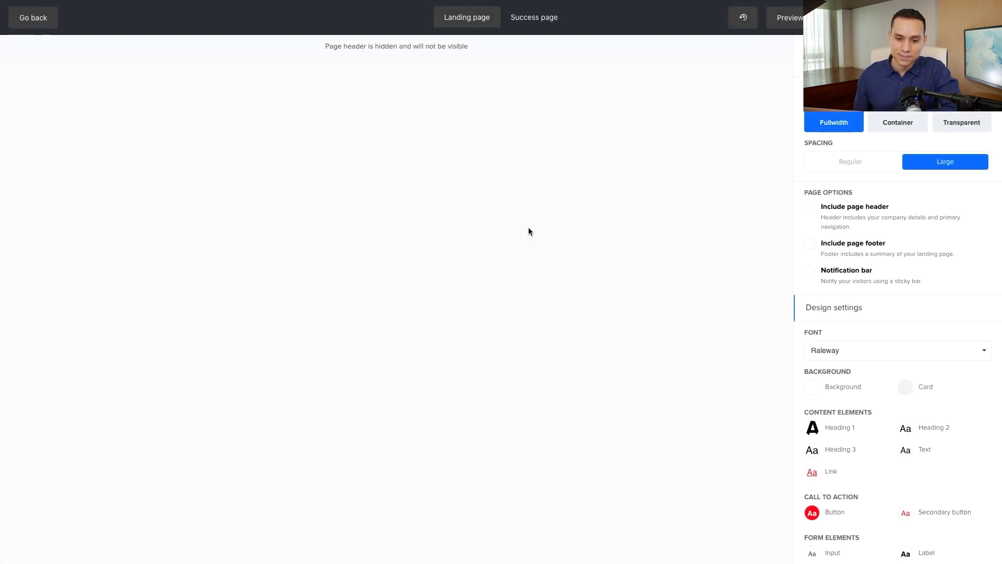
Look through the template's sections and remove all of its content blocks, confirming with REMOVE
{"action": "scroll", "coordinate": [376, 294], "scroll_direction": "down", "scroll_amount": 10}
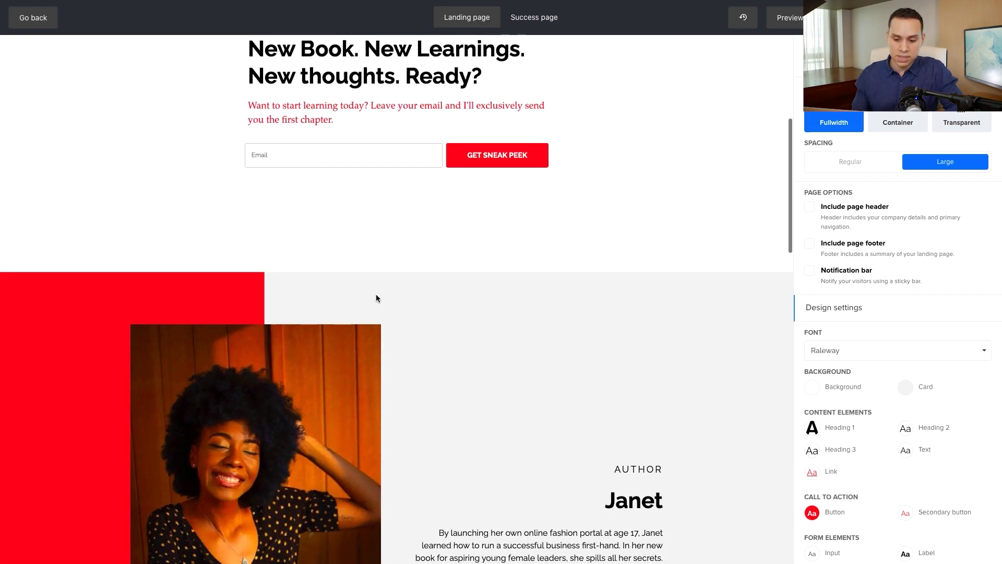
{"action": "scroll", "coordinate": [377, 298], "scroll_direction": "down", "scroll_amount": 15}
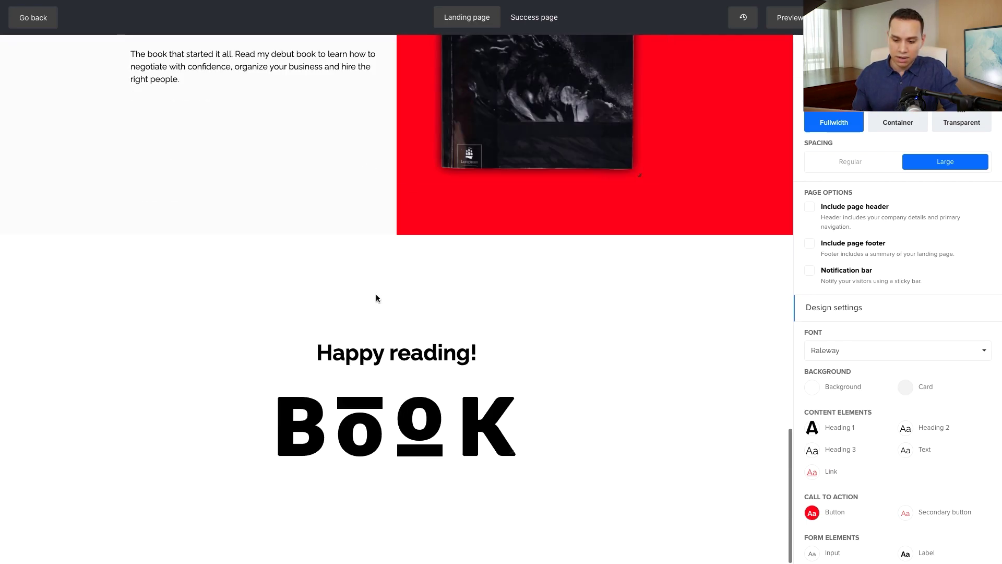
{"action": "scroll", "coordinate": [362, 323], "scroll_direction": "up", "scroll_amount": 6}
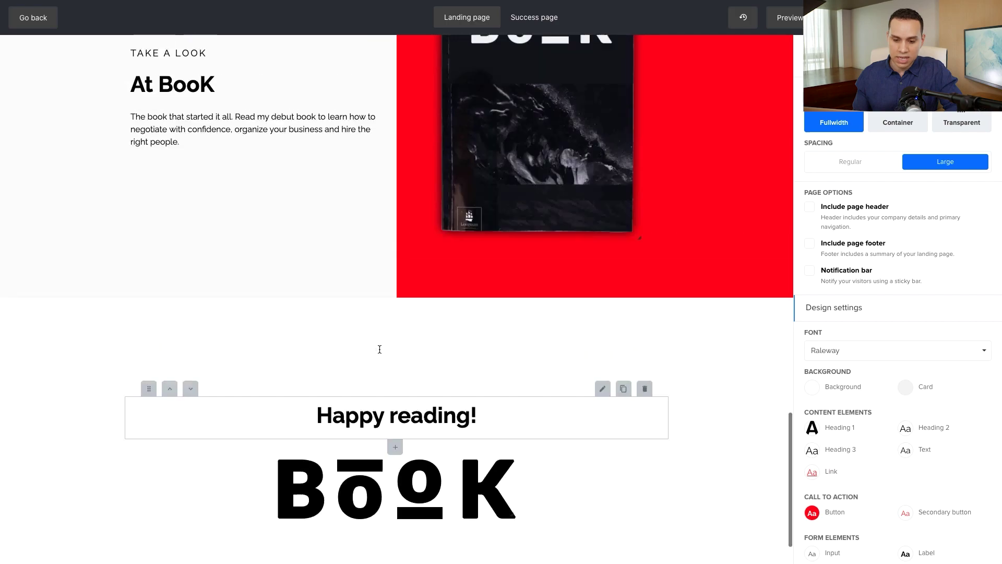
{"action": "scroll", "coordinate": [426, 285], "scroll_direction": "up", "scroll_amount": 15}
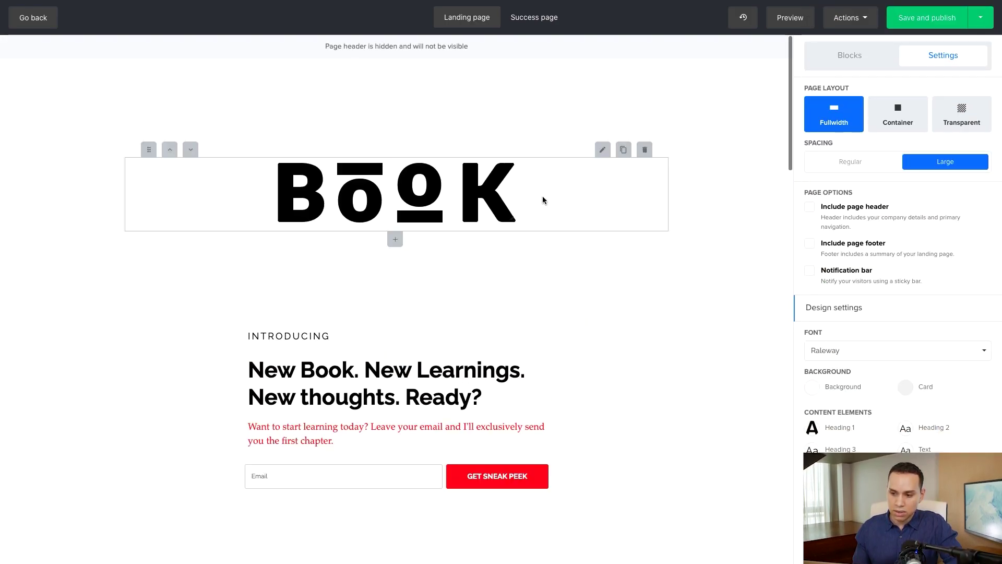
{"action": "left_click", "coordinate": [846, 18]}
{"action": "left_click", "coordinate": [802, 58]}
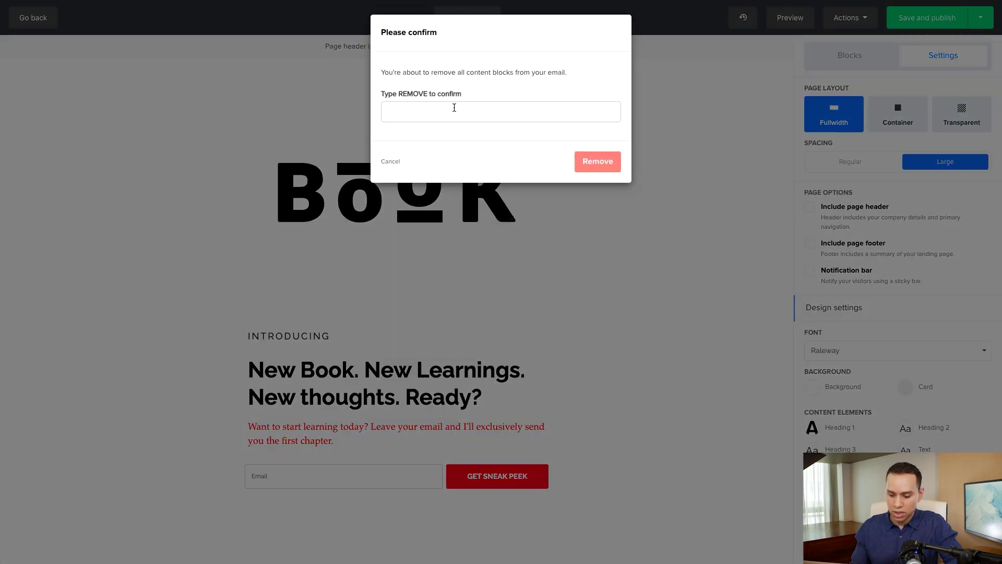
{"action": "left_click", "coordinate": [454, 108]}
{"action": "type", "text": "remove"}
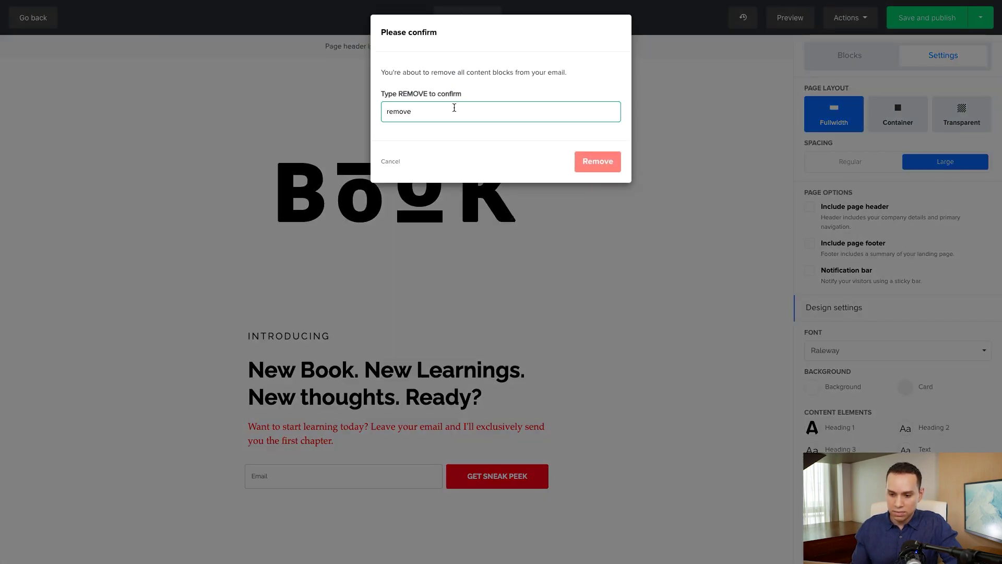
{"action": "key", "text": "ctrl+a"}
{"action": "type", "text": "R"}
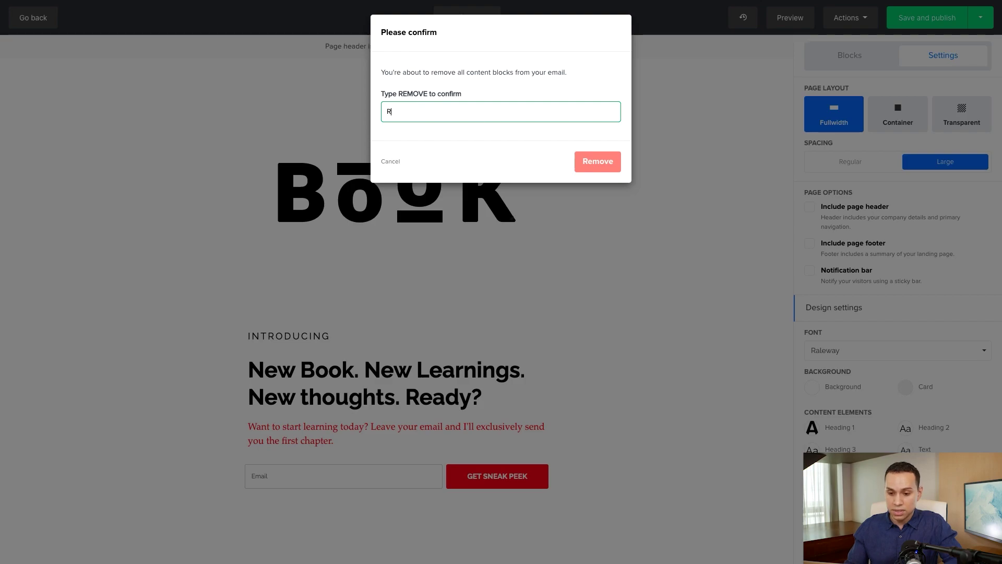
{"action": "type", "text": "EMOVE"}
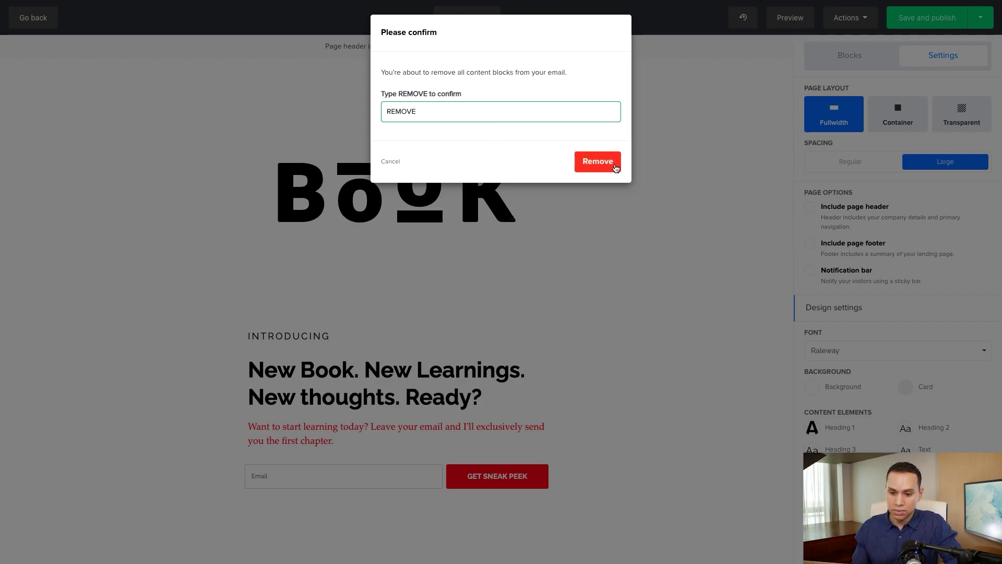
{"action": "left_click", "coordinate": [598, 162]}
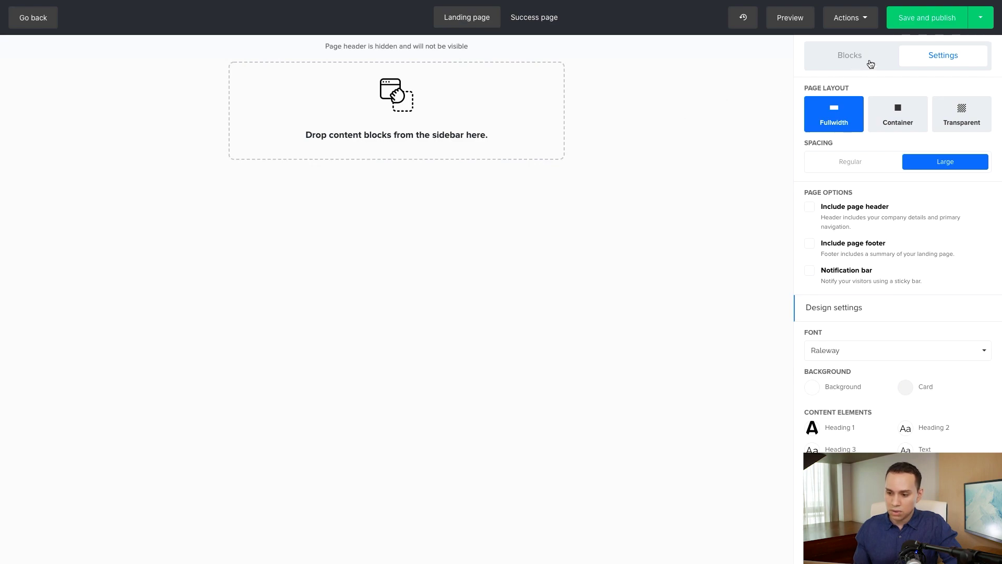
Build the empty page from three Text blocks, an Image + Content block below them, and a Signup form block underneath
{"action": "left_click", "coordinate": [841, 56]}
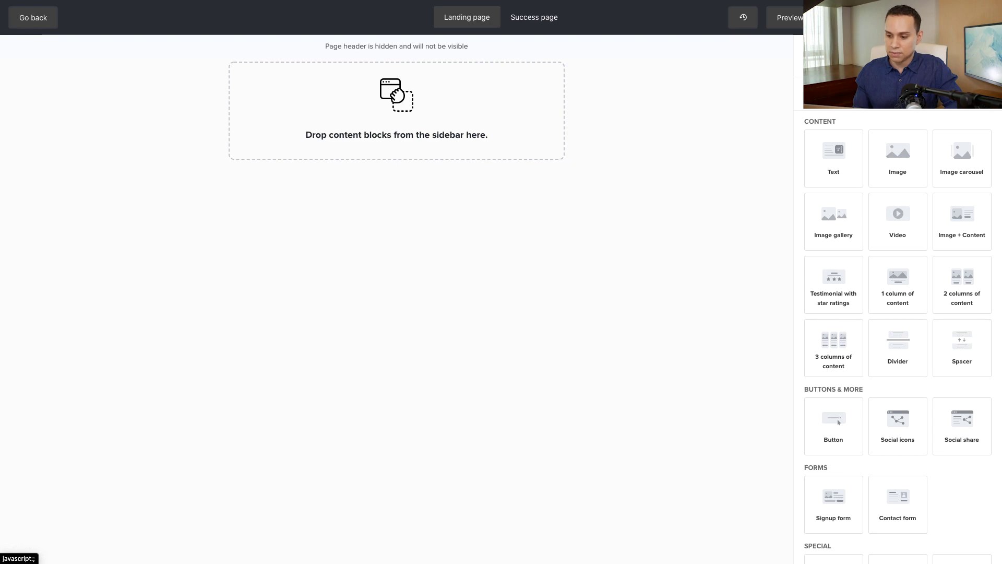
{"action": "left_click_drag", "start_coordinate": [840, 158], "coordinate": [382, 90]}
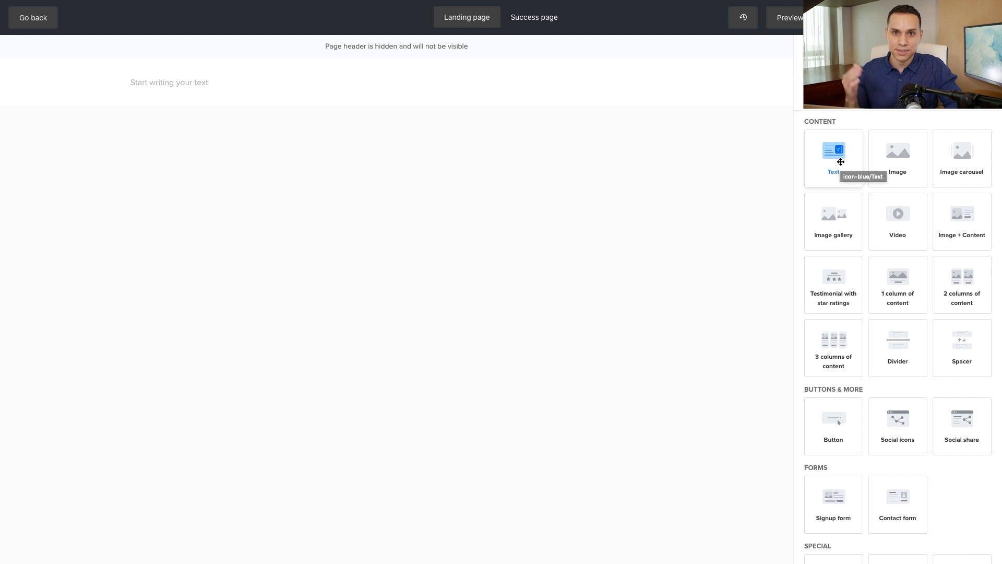
{"action": "left_click_drag", "start_coordinate": [841, 162], "coordinate": [230, 83]}
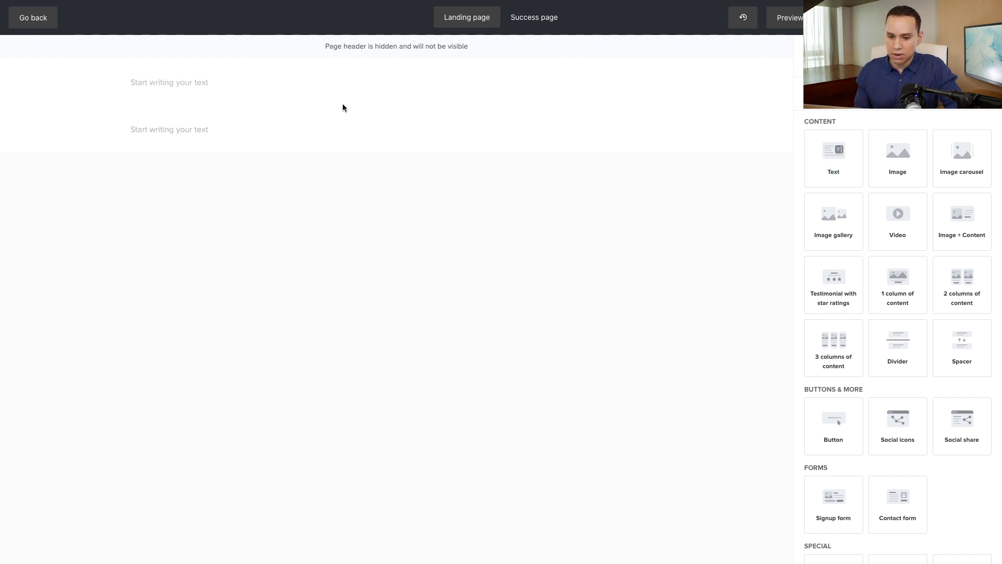
{"action": "left_click_drag", "start_coordinate": [834, 156], "coordinate": [307, 161]}
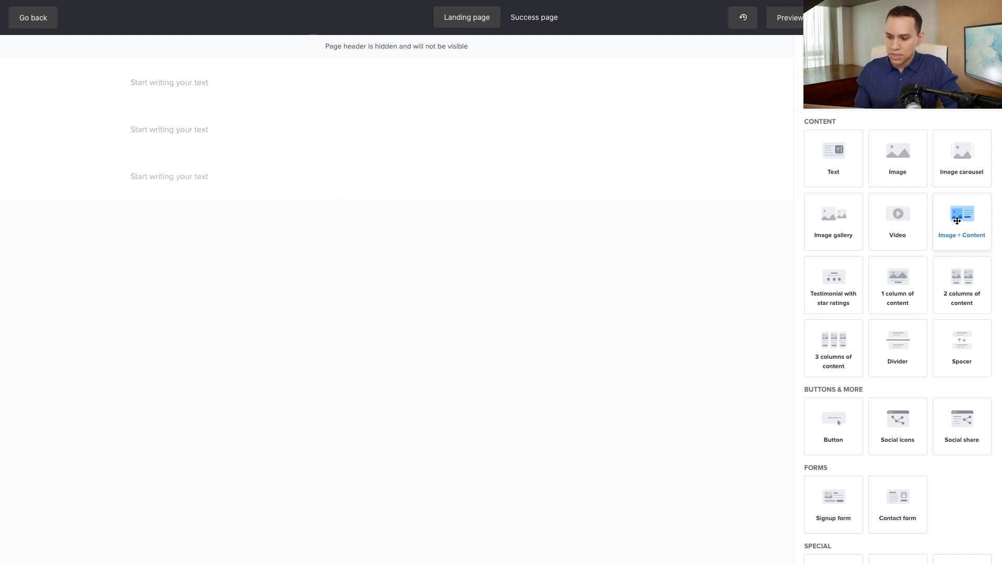
{"action": "left_click_drag", "start_coordinate": [956, 219], "coordinate": [343, 177]}
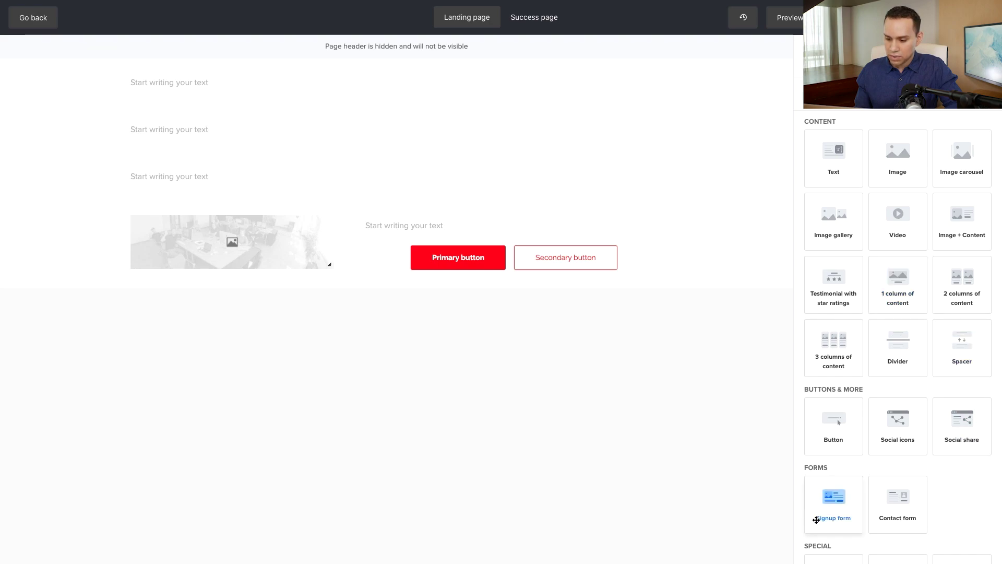
{"action": "left_click_drag", "start_coordinate": [837, 507], "coordinate": [391, 302]}
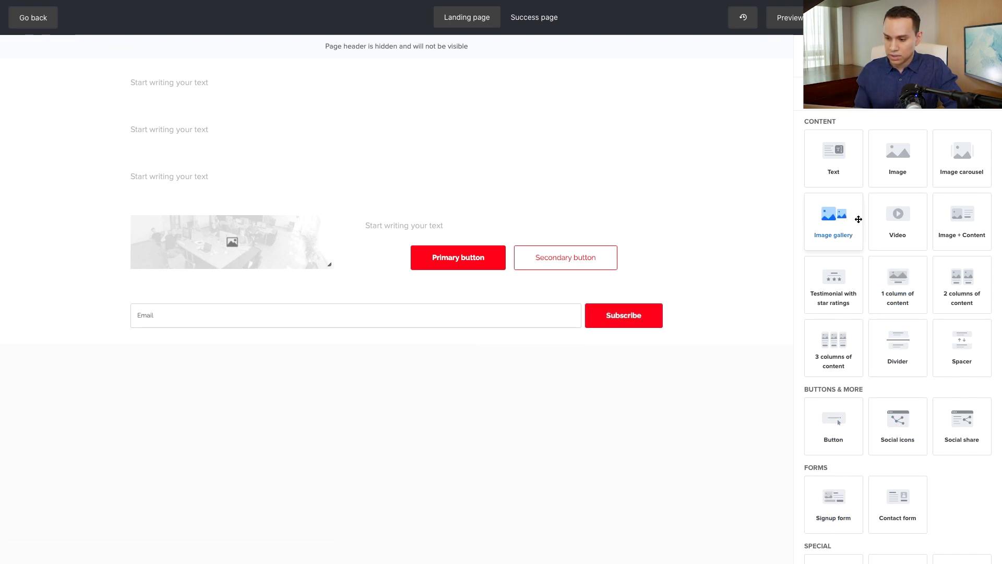
Add another Image + Content block below the signup form and a Text block underneath it
{"action": "left_click_drag", "start_coordinate": [964, 229], "coordinate": [376, 365]}
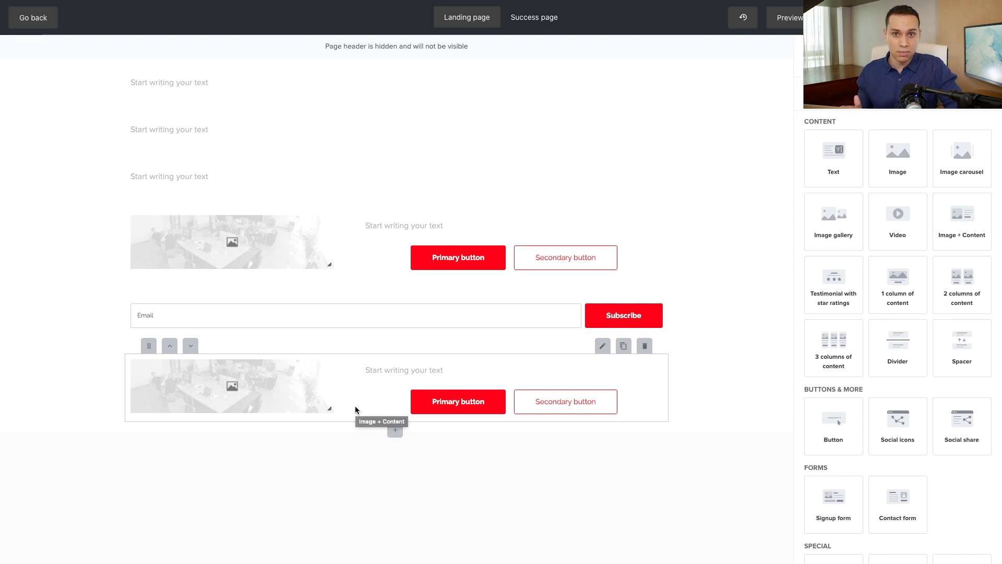
{"action": "left_click_drag", "start_coordinate": [829, 155], "coordinate": [346, 438]}
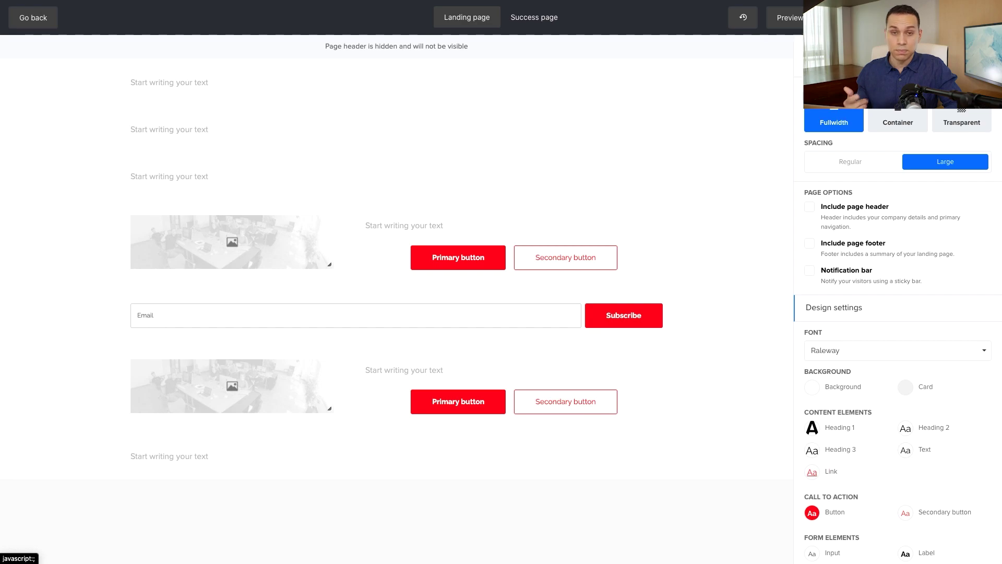
Set the page's Heading 1 style to the Montserrat font with centre alignment
{"action": "left_click", "coordinate": [815, 431]}
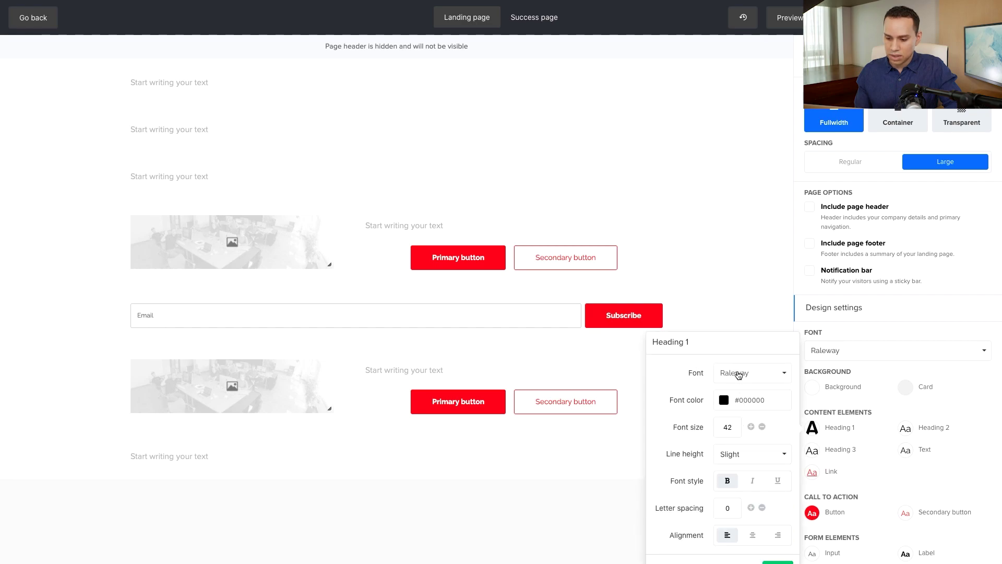
{"action": "left_click", "coordinate": [762, 373]}
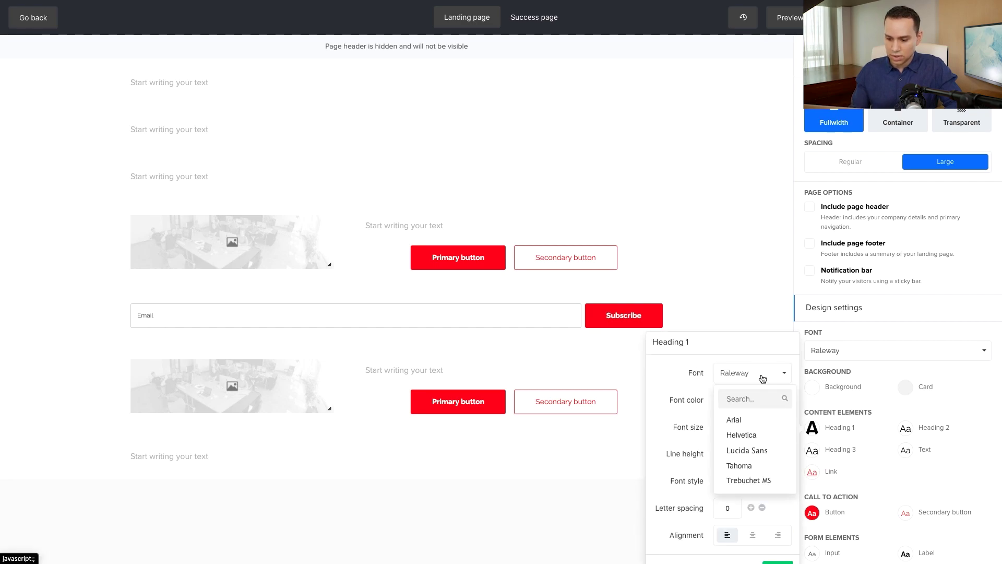
{"action": "type", "text": "mon"}
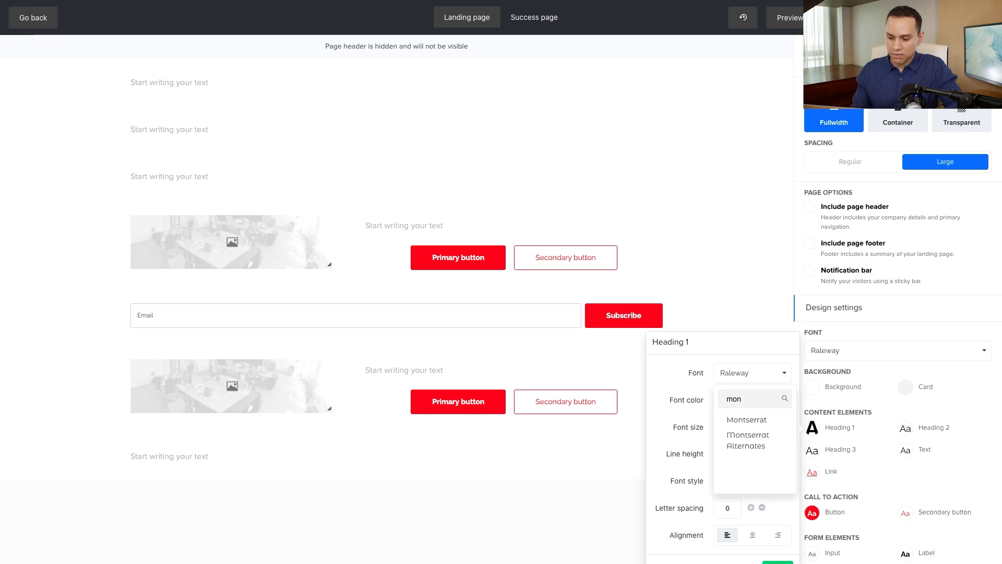
{"action": "left_click", "coordinate": [741, 421]}
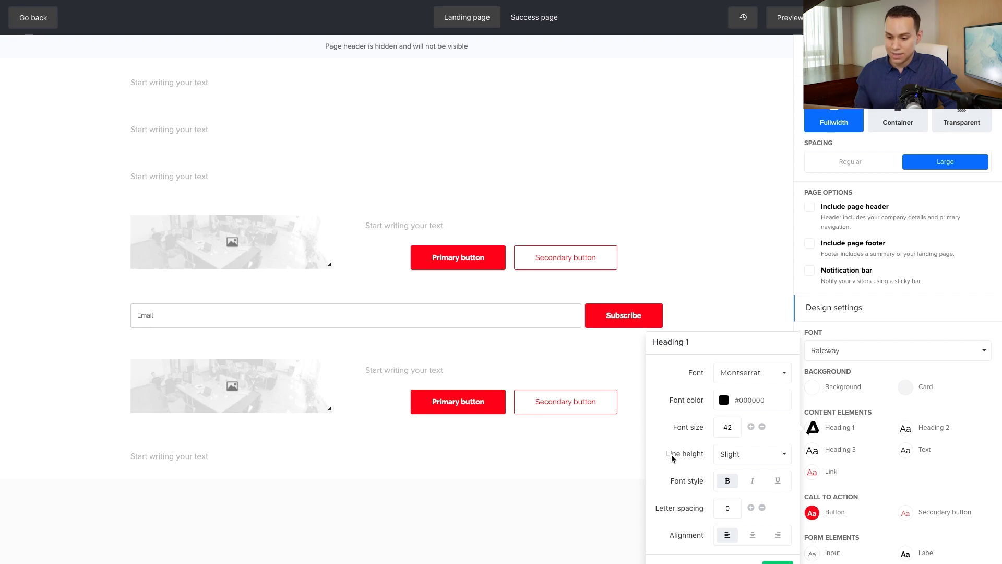
{"action": "left_click", "coordinate": [753, 536]}
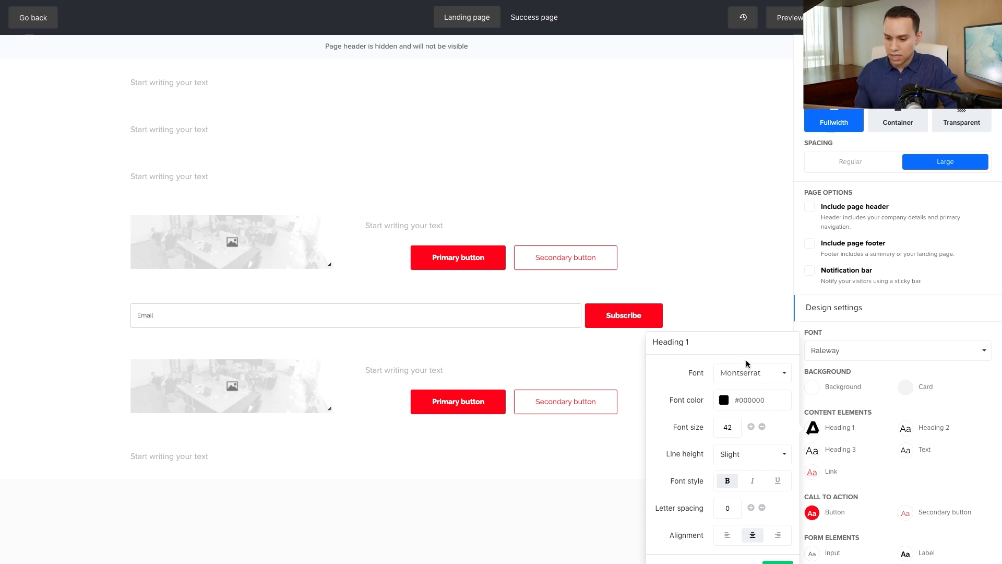
{"action": "left_click", "coordinate": [766, 310]}
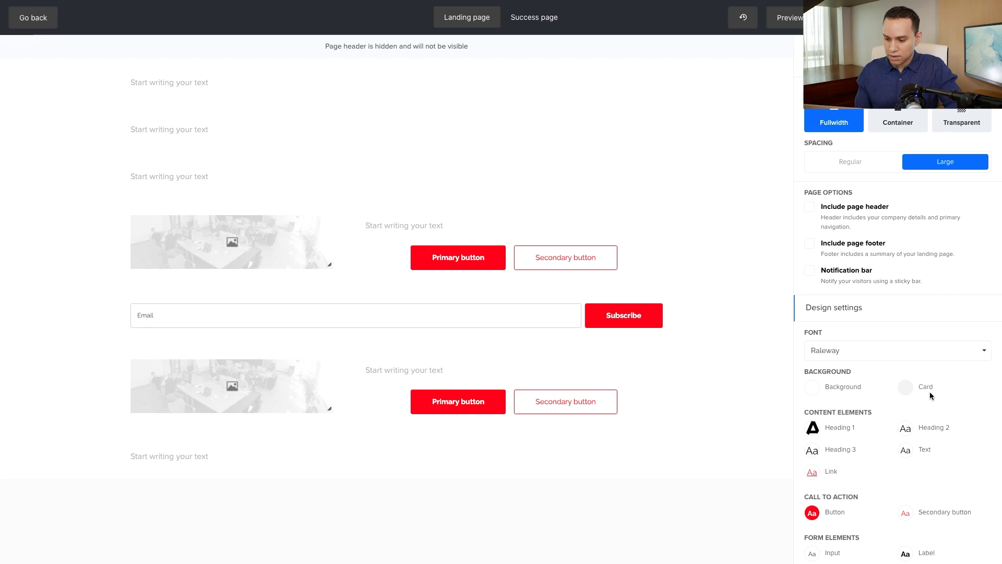
Set the page's Text style to the Lato font and save it
{"action": "left_click", "coordinate": [907, 451]}
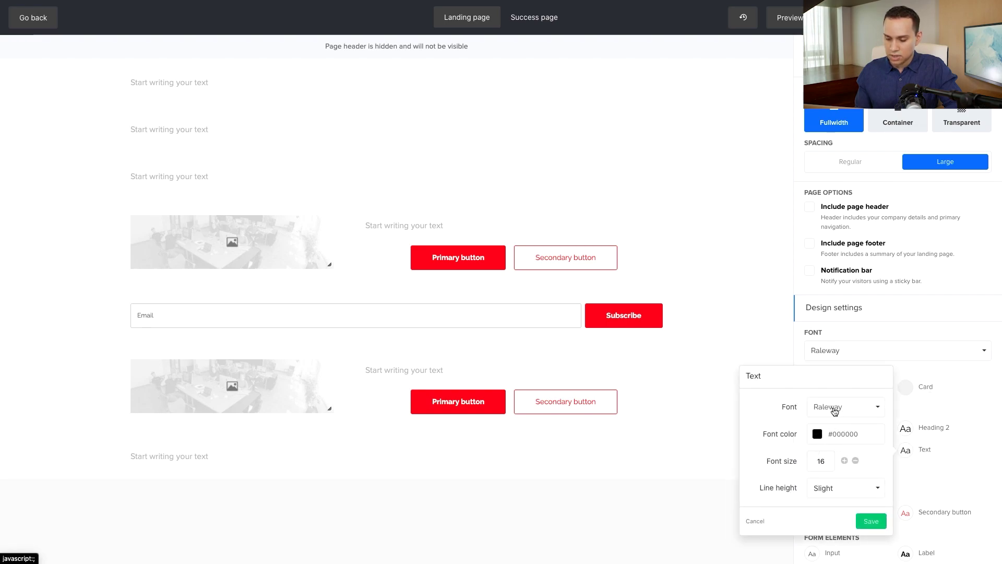
{"action": "left_click", "coordinate": [827, 413]}
{"action": "type", "text": "lat"}
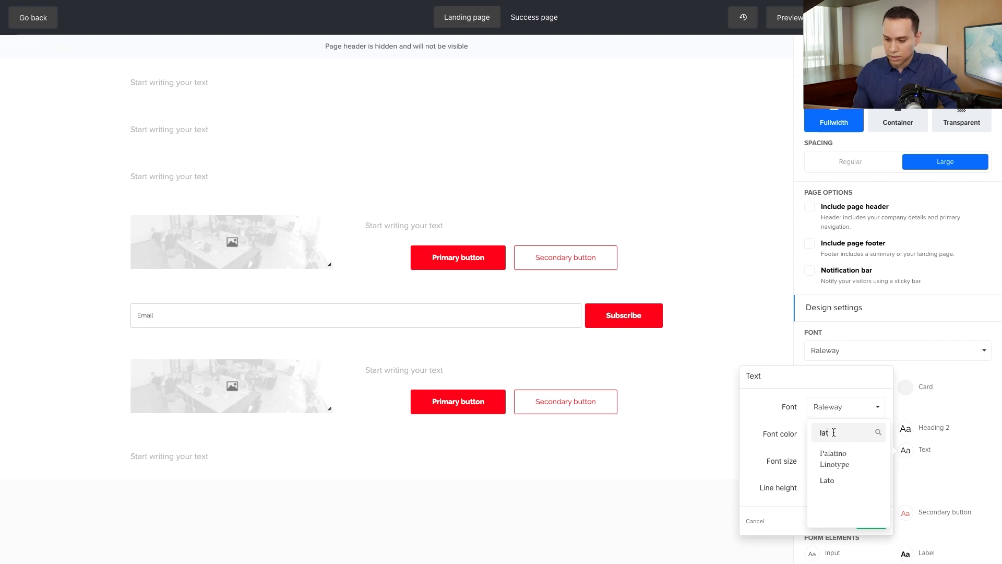
{"action": "left_click", "coordinate": [830, 480]}
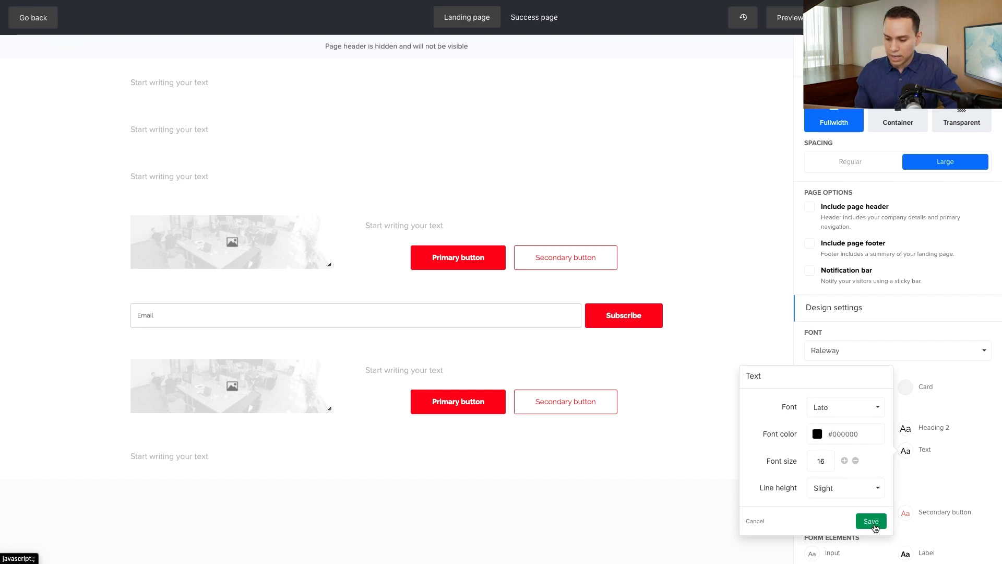
{"action": "left_click", "coordinate": [871, 521]}
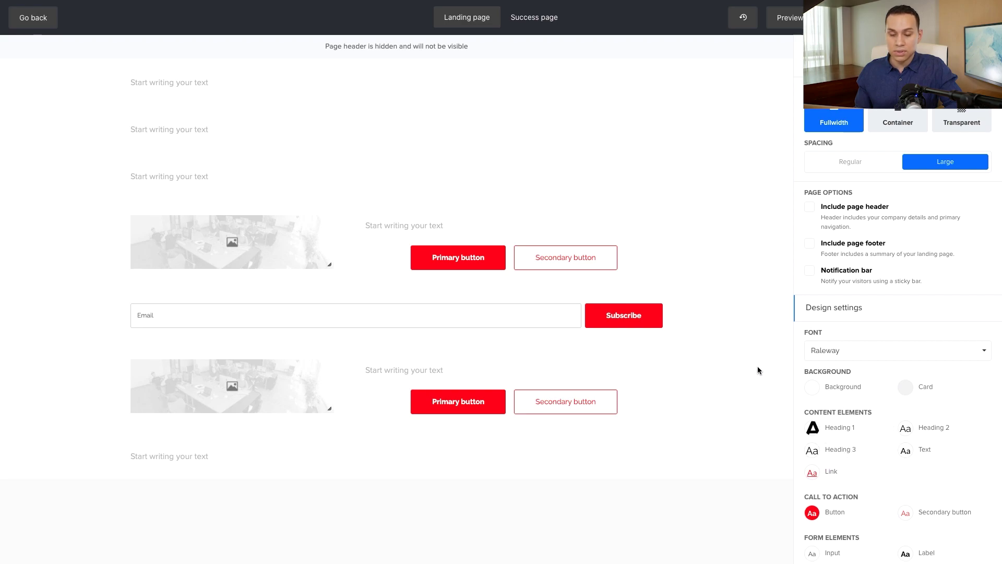
Switch to the Sales Funnel Organizer in Google Docs and review the final landing page copy, headline formulas and design inspiration sections
{"action": "key", "text": "ctrl+Right"}
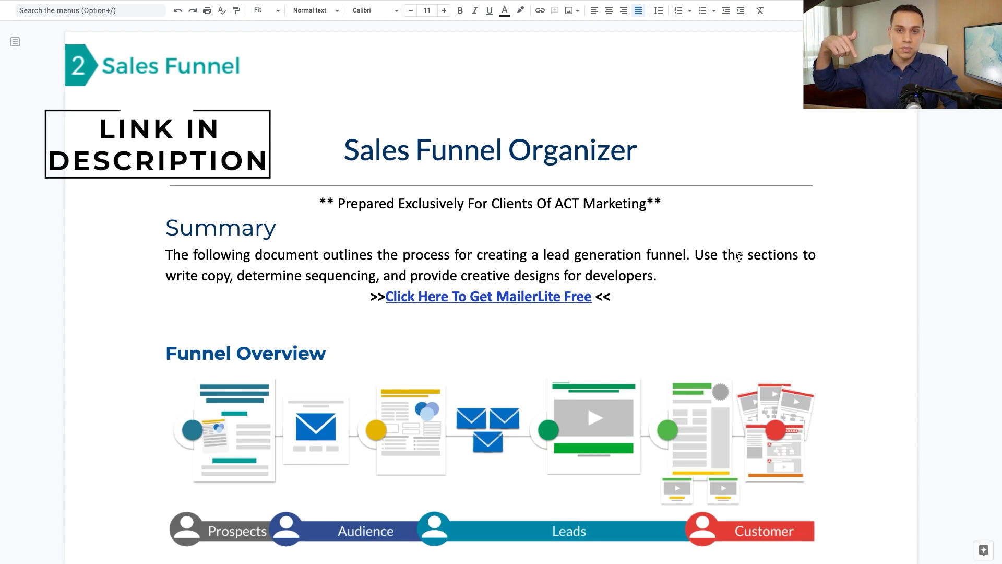
{"action": "scroll", "coordinate": [740, 257], "scroll_direction": "down", "scroll_amount": 7}
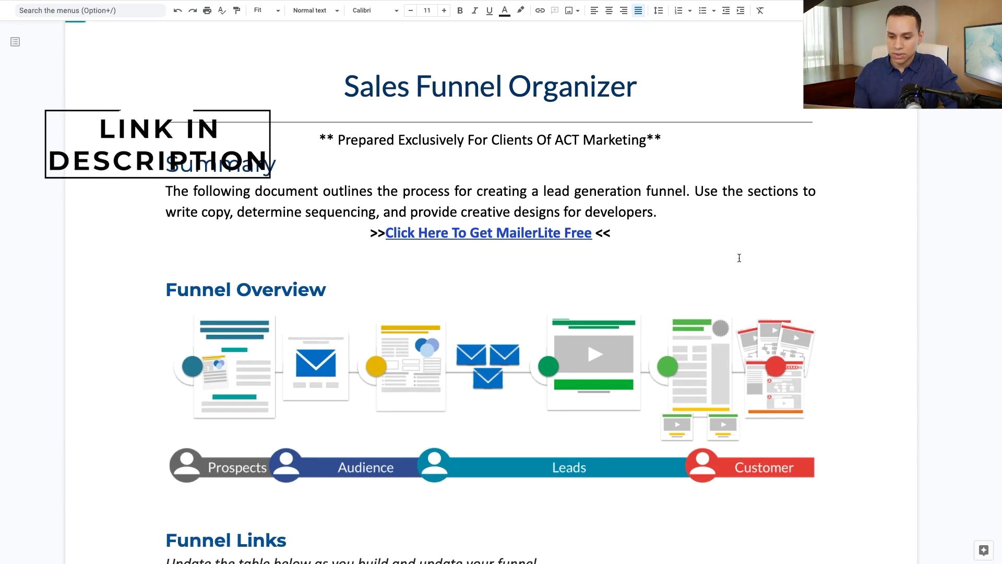
{"action": "scroll", "coordinate": [739, 259], "scroll_direction": "down", "scroll_amount": 20}
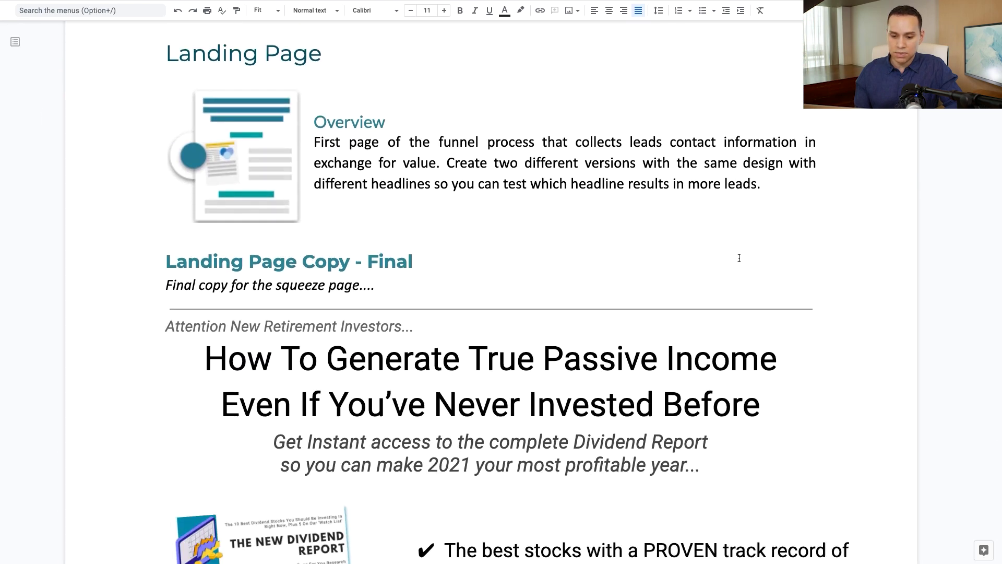
{"action": "scroll", "coordinate": [739, 258], "scroll_direction": "down", "scroll_amount": 2}
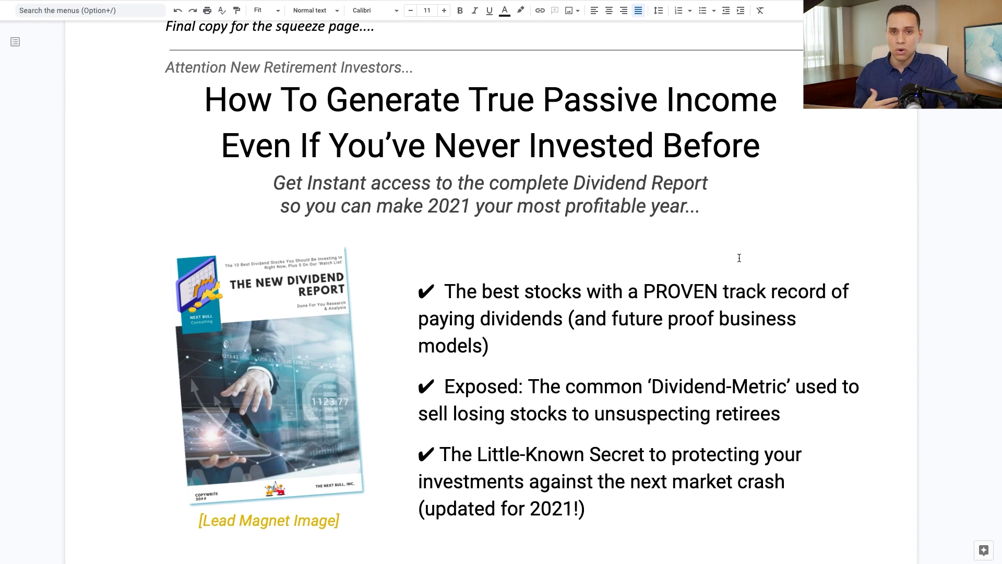
{"action": "scroll", "coordinate": [739, 258], "scroll_direction": "down", "scroll_amount": 1}
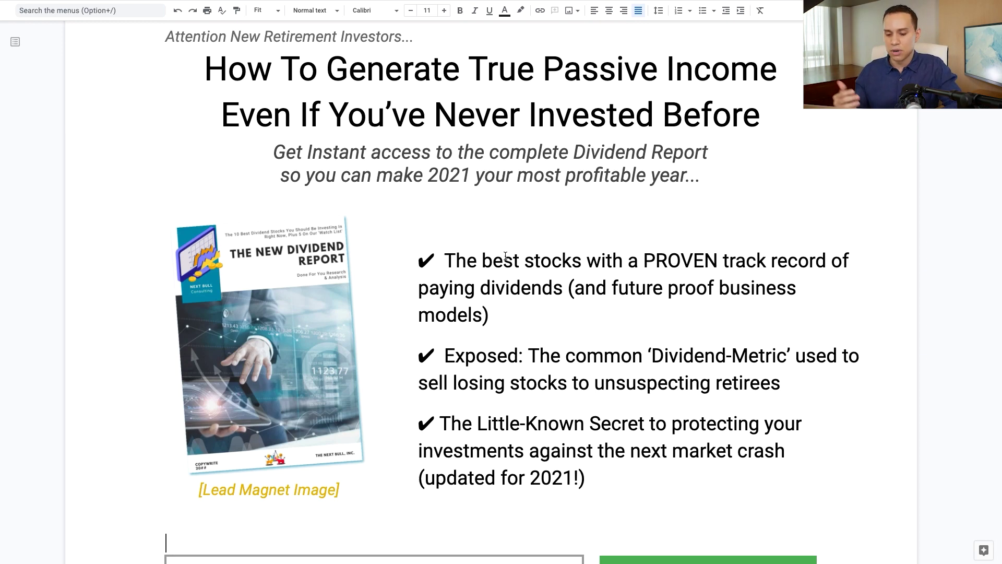
{"action": "scroll", "coordinate": [505, 255], "scroll_direction": "down", "scroll_amount": 3}
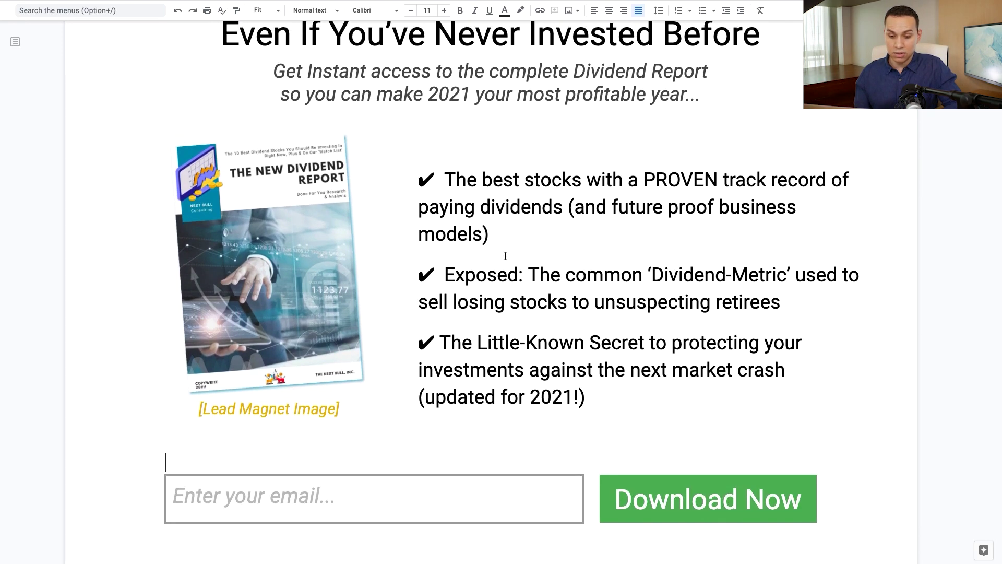
{"action": "scroll", "coordinate": [506, 256], "scroll_direction": "up", "scroll_amount": 4}
{"action": "scroll", "coordinate": [505, 256], "scroll_direction": "down", "scroll_amount": 15}
{"action": "scroll", "coordinate": [505, 256], "scroll_direction": "up", "scroll_amount": 6}
{"action": "scroll", "coordinate": [505, 256], "scroll_direction": "down", "scroll_amount": 10}
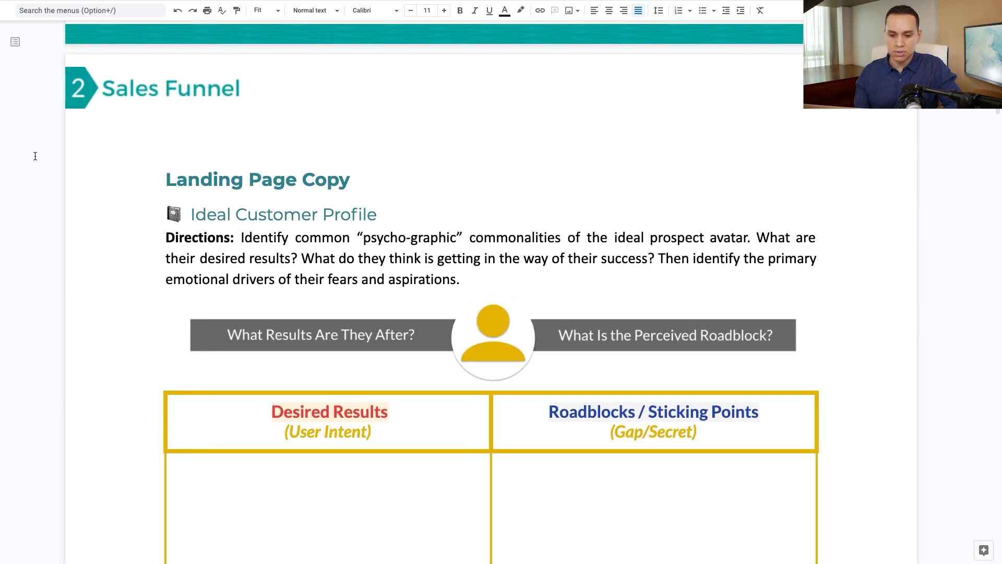
{"action": "scroll", "coordinate": [433, 374], "scroll_direction": "down", "scroll_amount": 12}
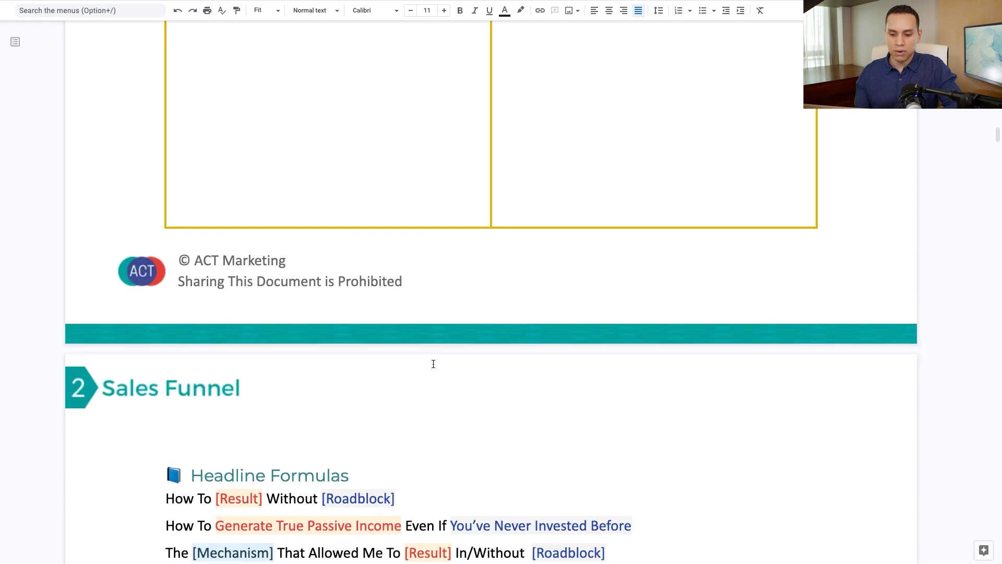
{"action": "scroll", "coordinate": [434, 364], "scroll_direction": "down", "scroll_amount": 9}
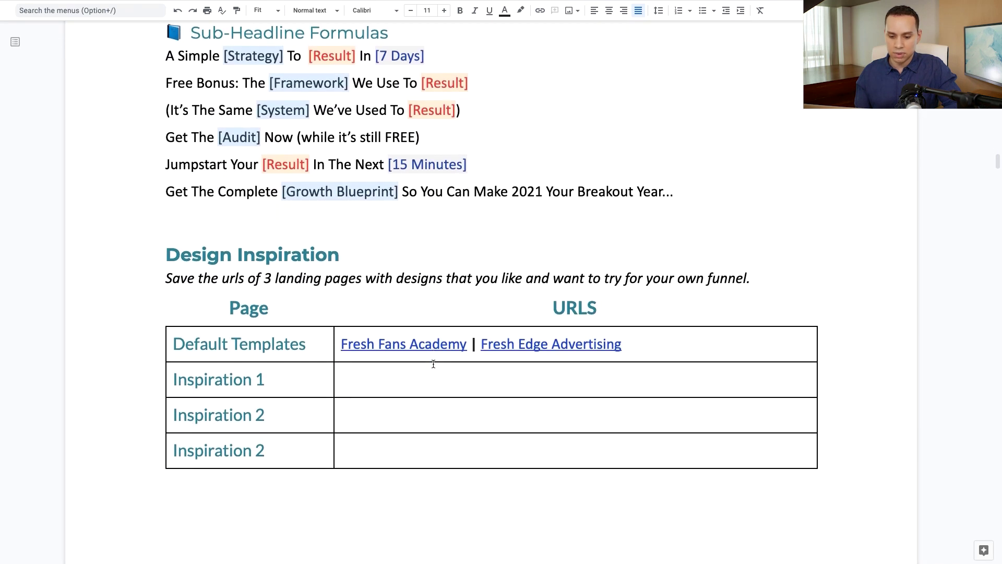
{"action": "scroll", "coordinate": [434, 364], "scroll_direction": "up", "scroll_amount": 2}
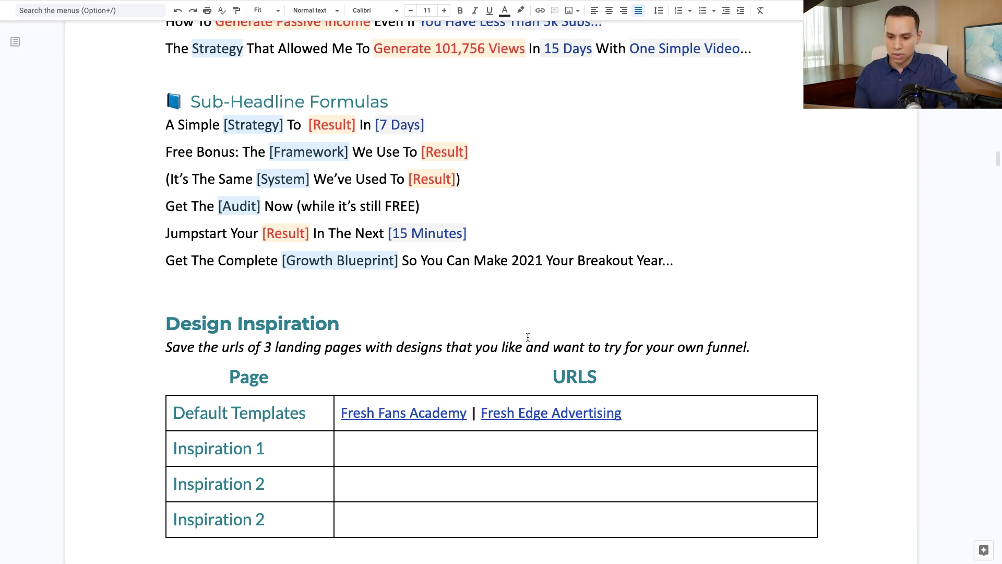
Copy "Attention New Retirement Investors..." from the final landing page copy into the first Text block of the MailerLite page
{"action": "scroll", "coordinate": [528, 337], "scroll_direction": "up", "scroll_amount": 20}
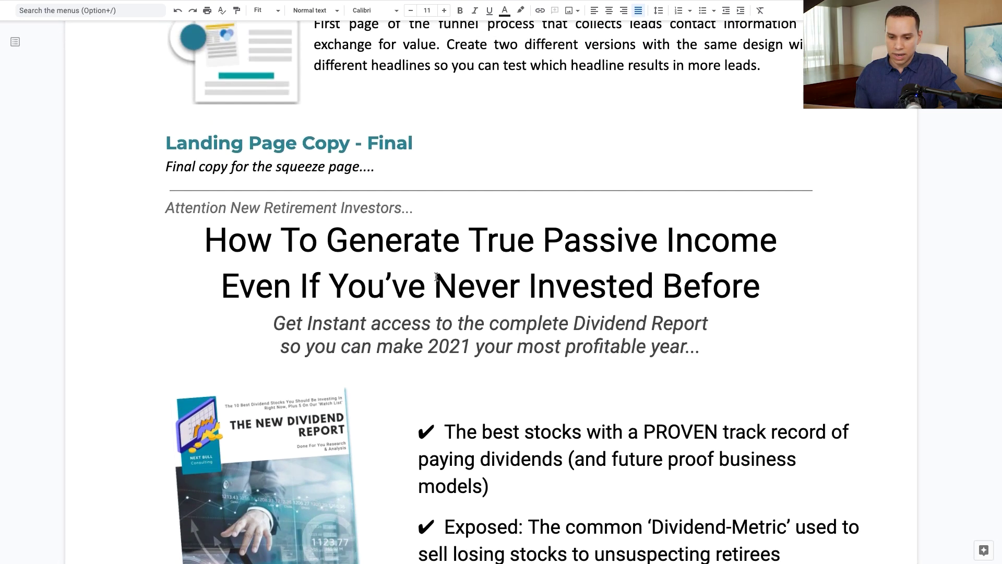
{"action": "left_click", "coordinate": [165, 207]}
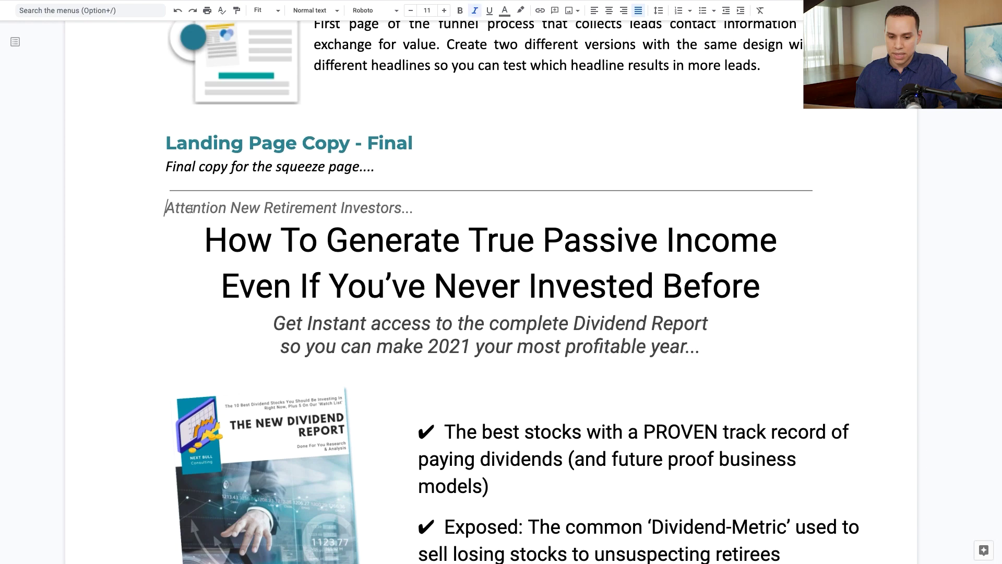
{"action": "left_click", "coordinate": [424, 210], "text": "shift"}
{"action": "key", "text": "ctrl+c"}
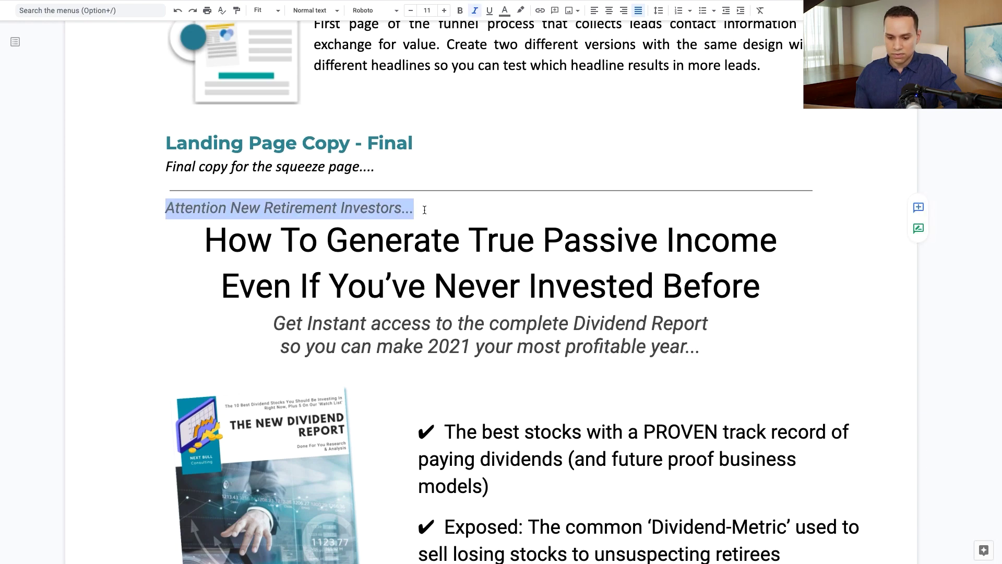
{"action": "key", "text": "super+Tab"}
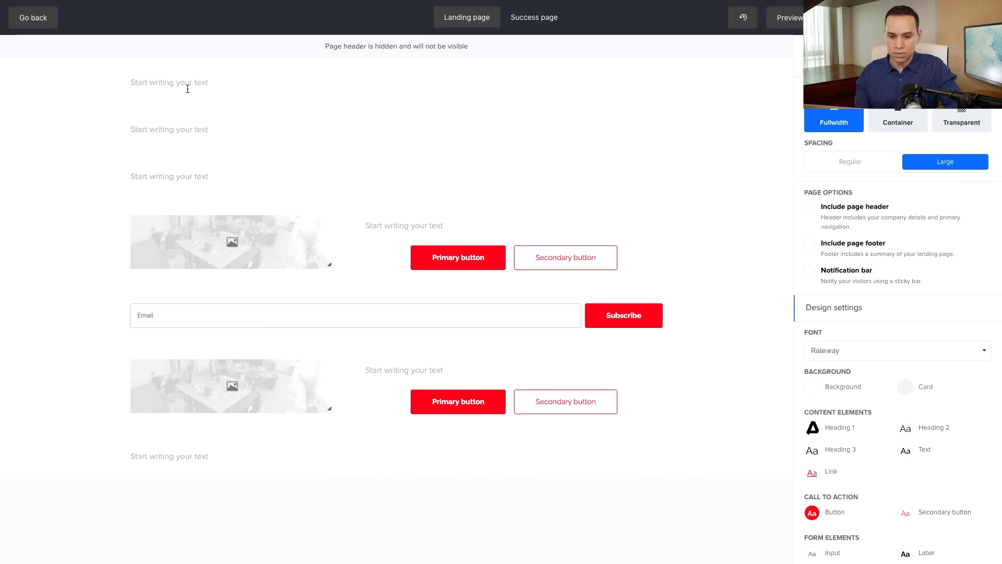
{"action": "left_click", "coordinate": [197, 82]}
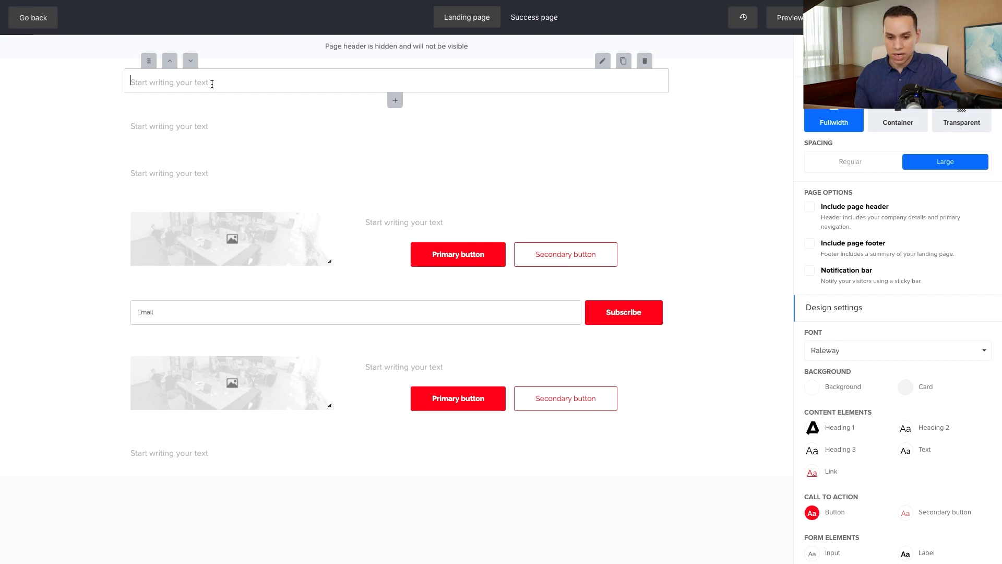
{"action": "key", "text": "ctrl+v"}
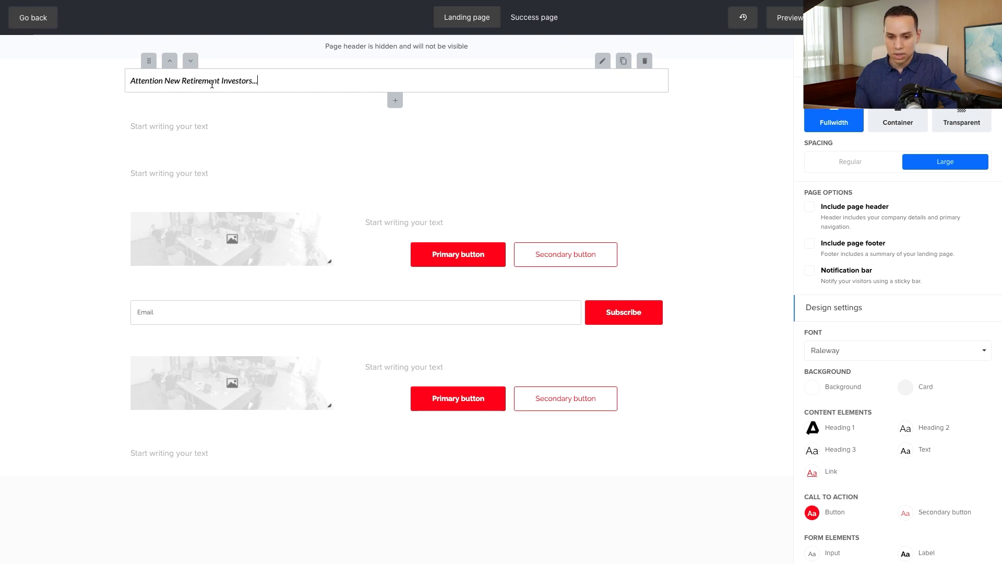
Colour the "Attention New Retirement Investors..." line grey
{"action": "triple_click", "coordinate": [273, 79]}
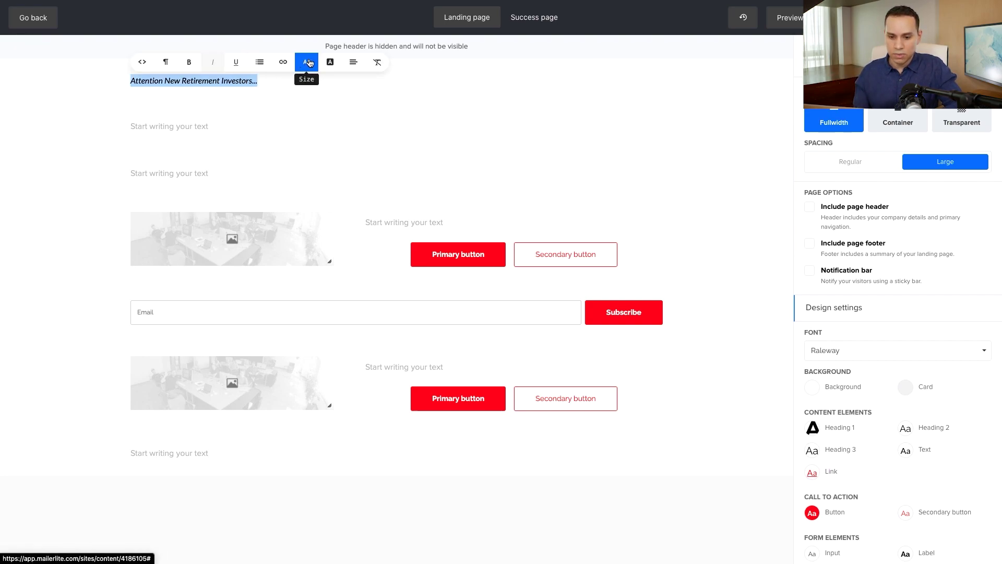
{"action": "left_click", "coordinate": [329, 63]}
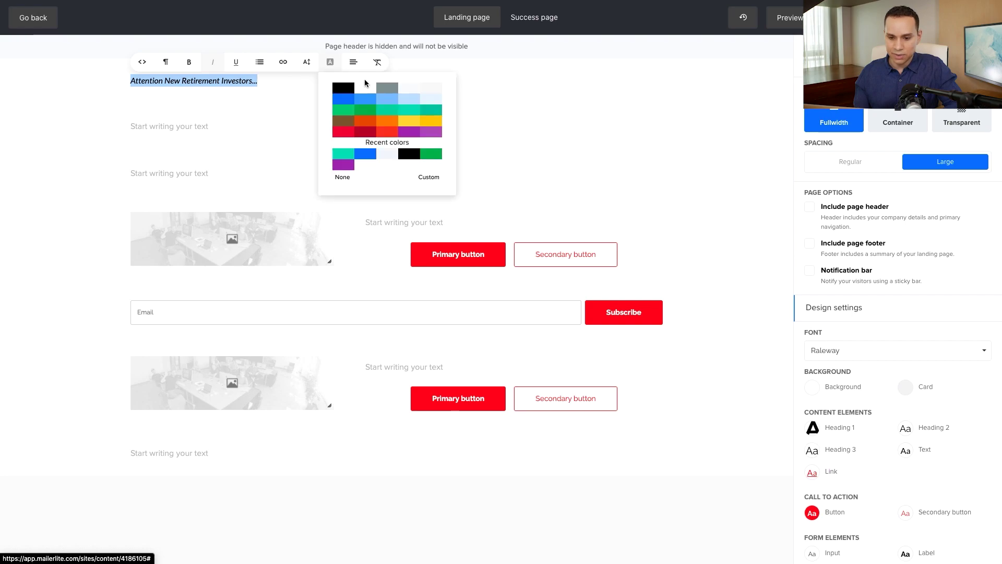
{"action": "left_click", "coordinate": [388, 90]}
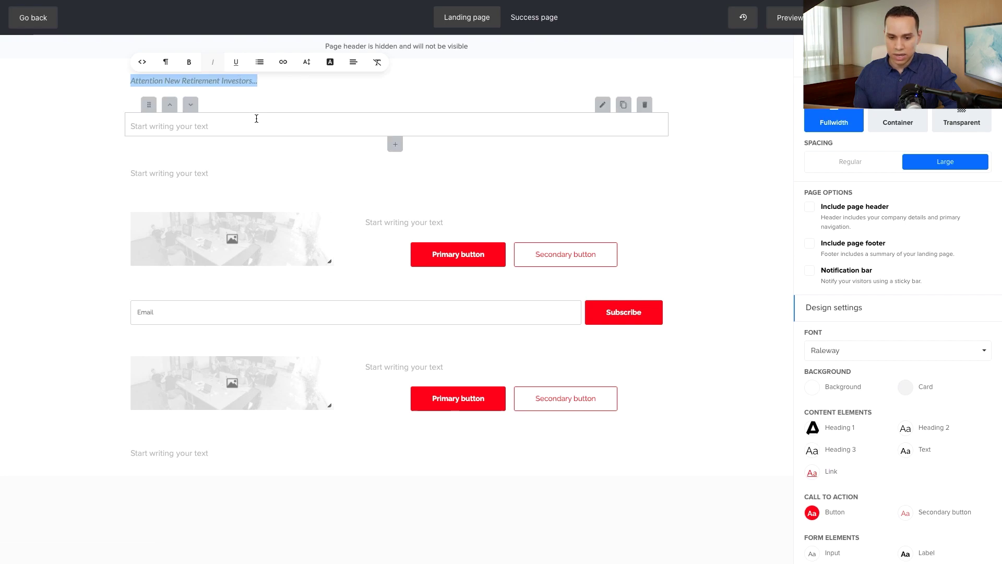
{"action": "left_click", "coordinate": [111, 107]}
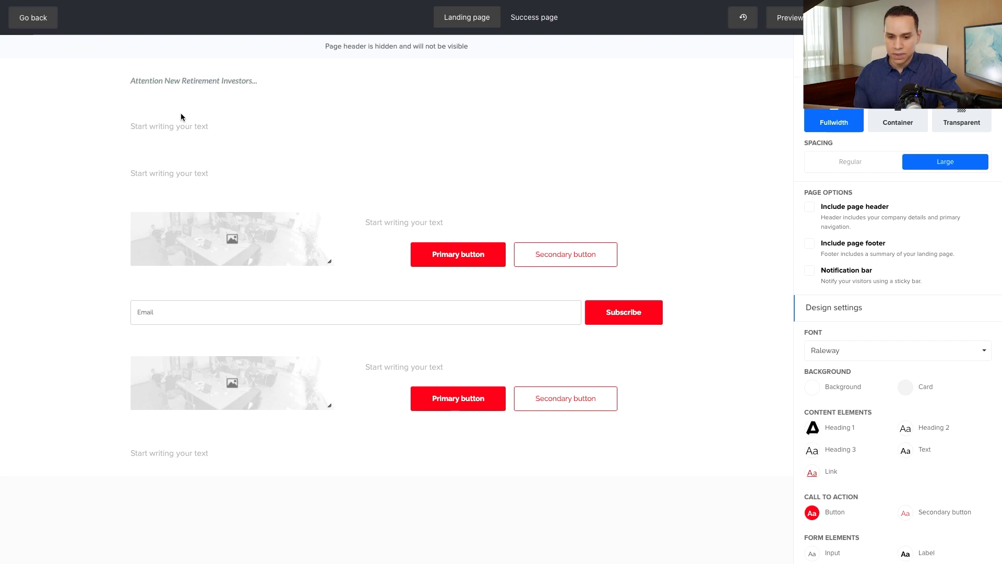
Copy the headline "How To Generate True Passive Income Even If You've Never Invested Before" from Google Docs into the MailerLite page's second Text block
{"action": "key", "text": "super+Tab"}
{"action": "left_click", "coordinate": [200, 242]}
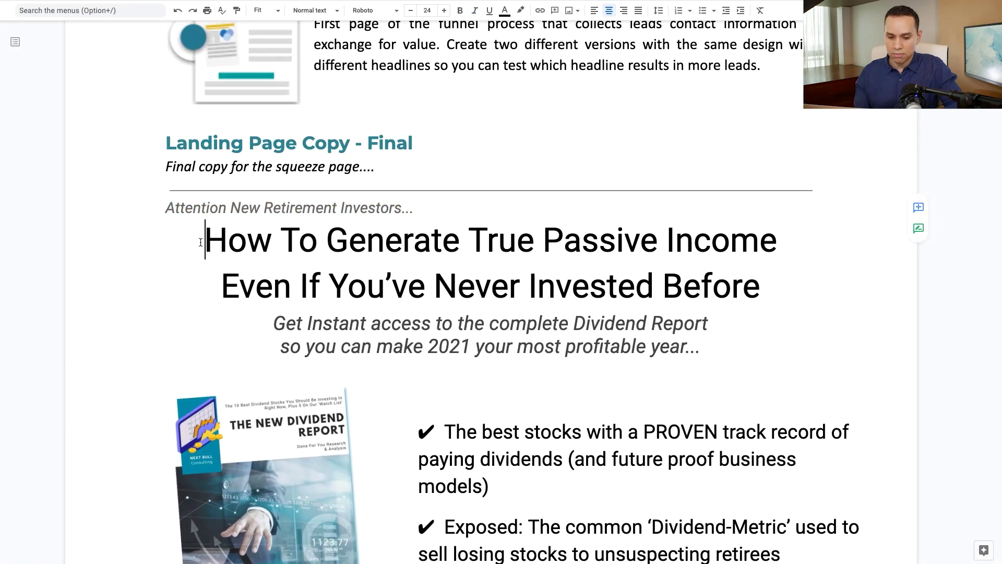
{"action": "left_click", "coordinate": [766, 284], "text": "shift"}
{"action": "key", "text": "ctrl+c"}
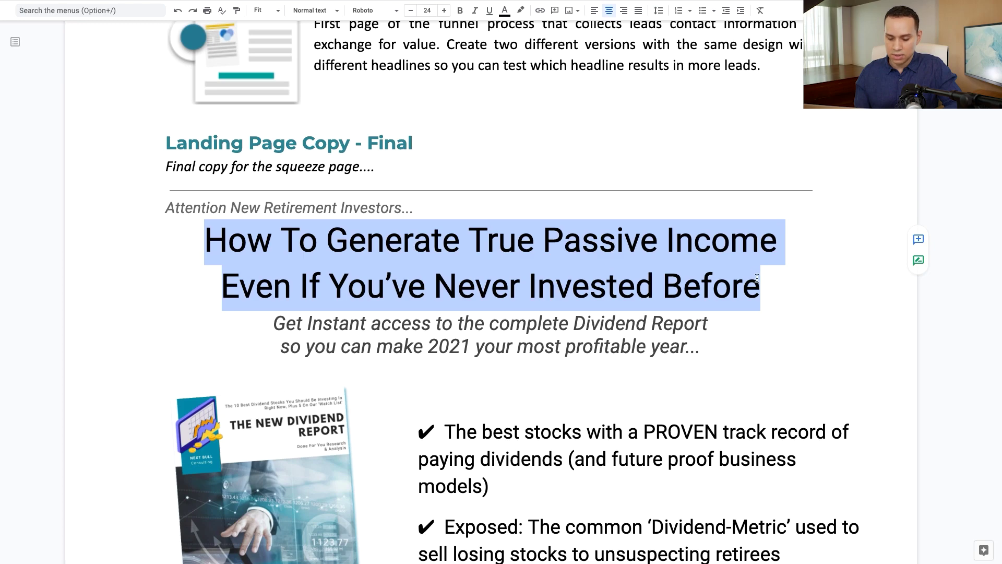
{"action": "key", "text": "super+Tab"}
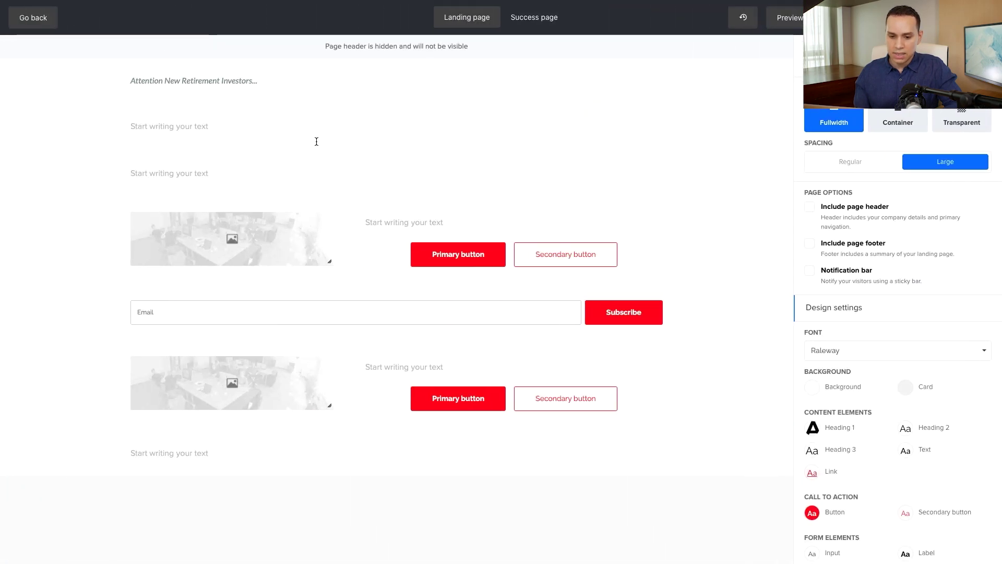
{"action": "left_click", "coordinate": [232, 122]}
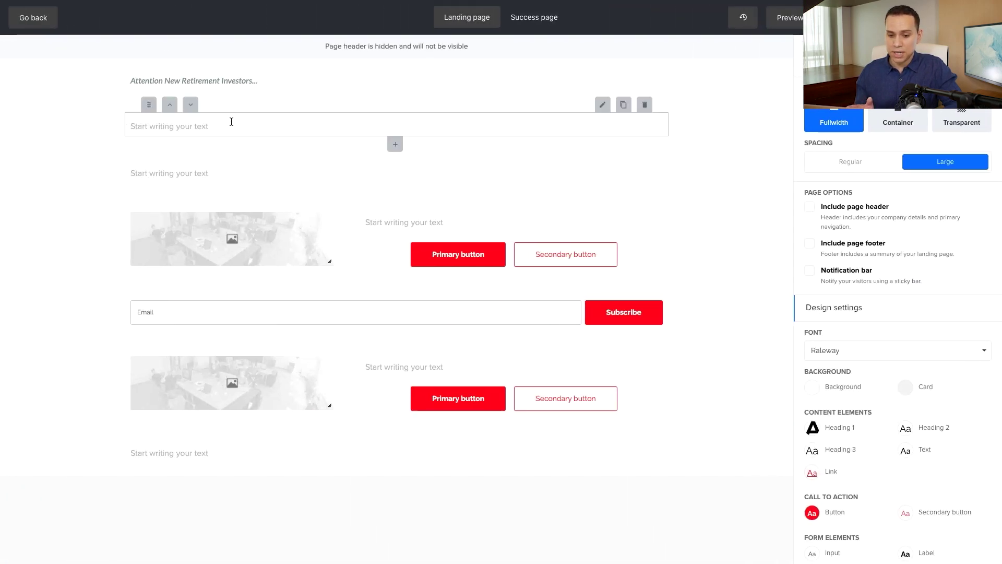
{"action": "key", "text": "ctrl+v"}
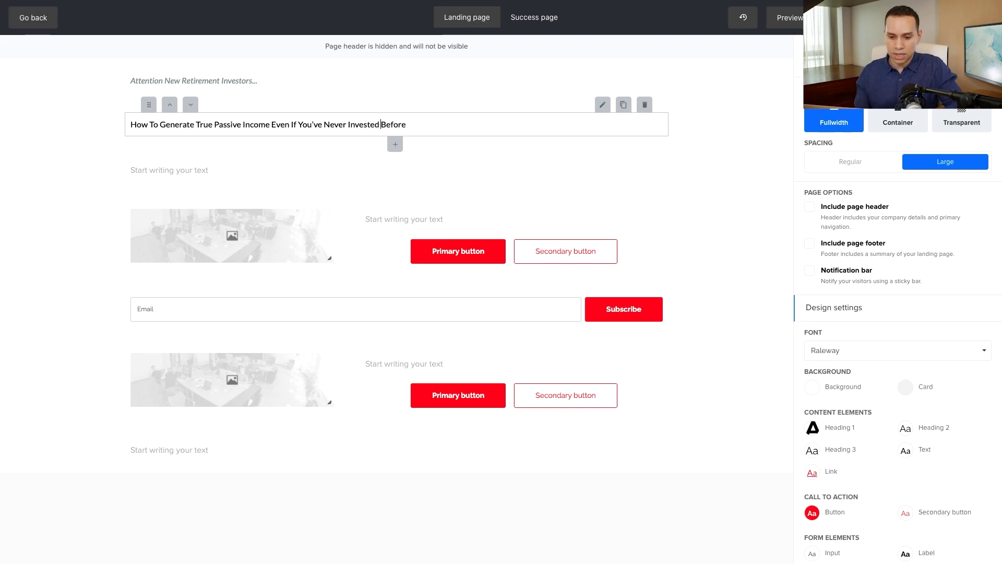
{"action": "key", "text": "Return"}
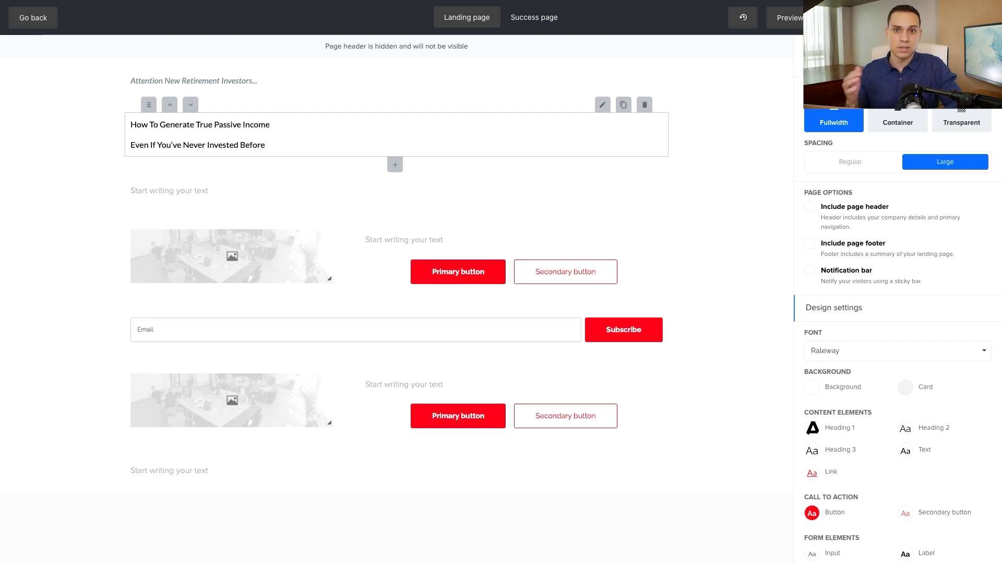
{"action": "key", "text": "BackSpace"}
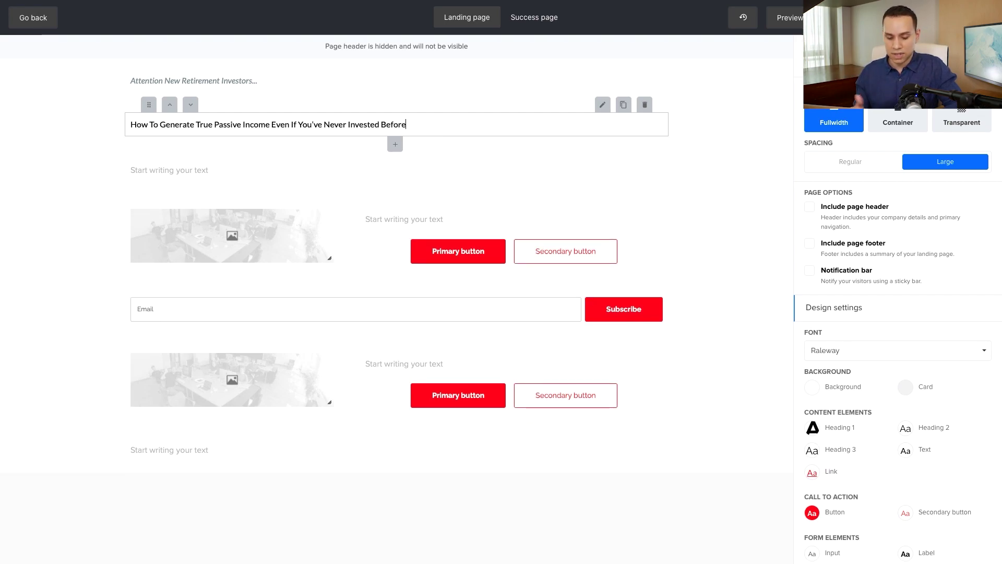
Apply the Heading 1 style to the "How To Generate True Passive Income..." headline
{"action": "triple_click", "coordinate": [356, 127]}
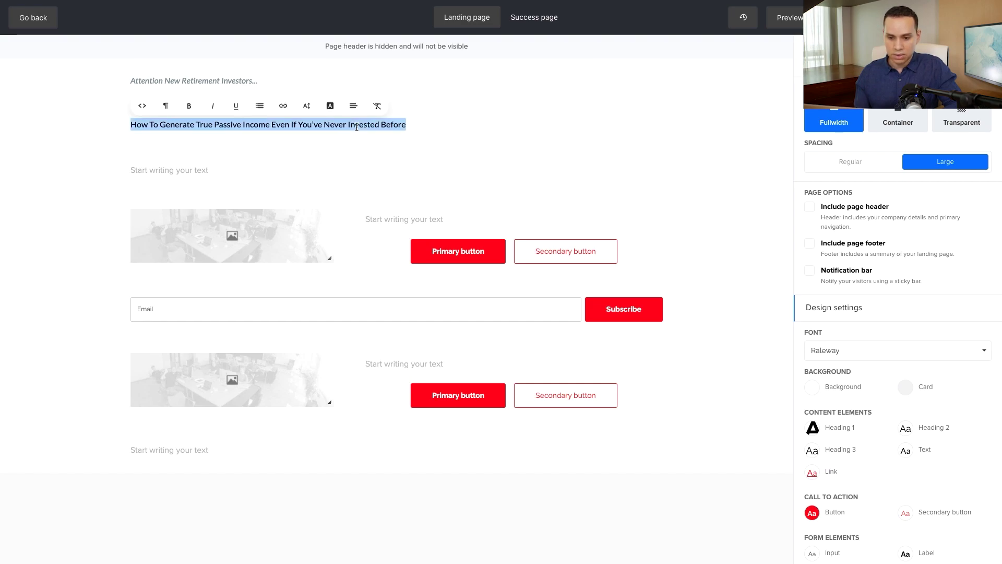
{"action": "left_click", "coordinate": [306, 110]}
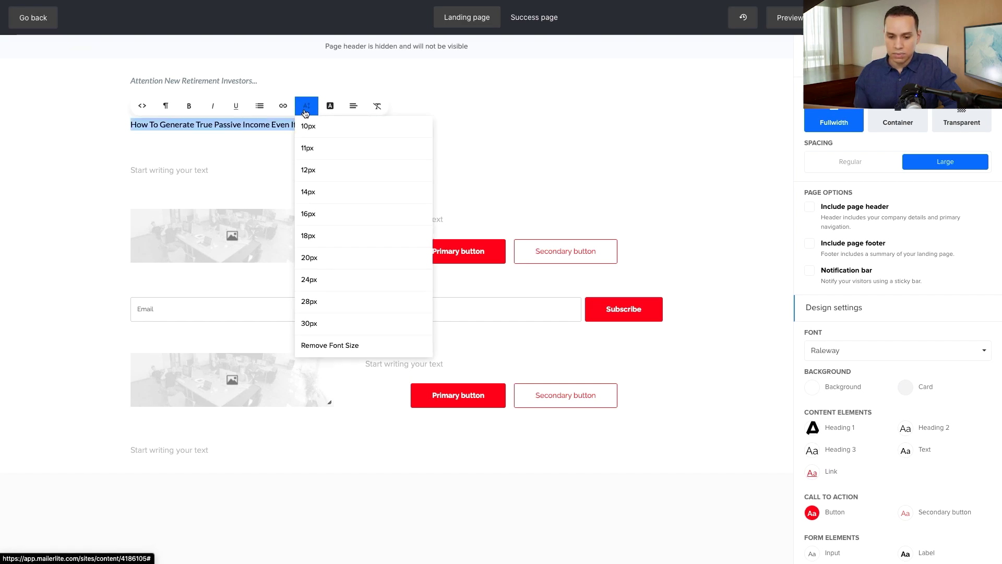
{"action": "left_click", "coordinate": [170, 108]}
{"action": "left_click", "coordinate": [214, 177]}
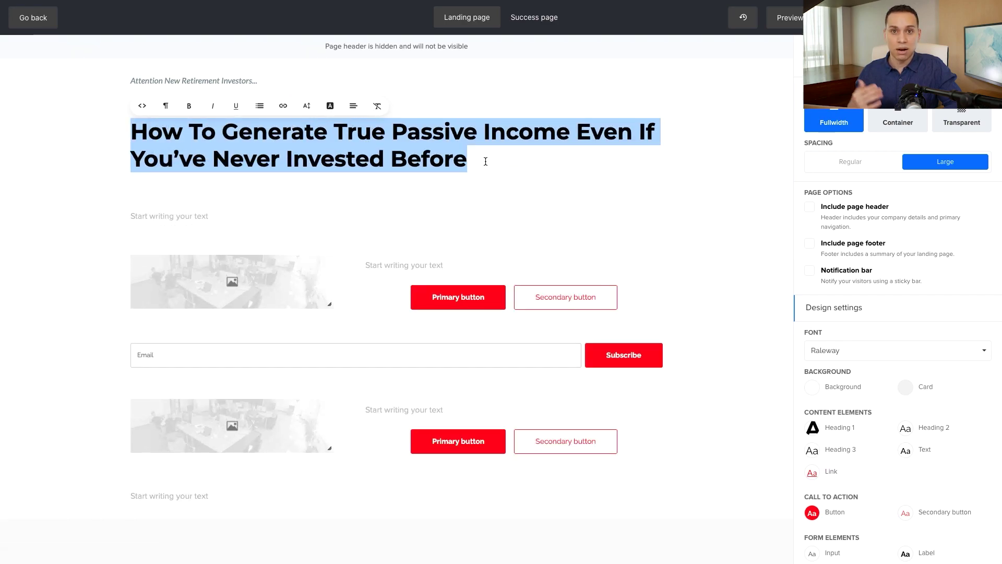
Center the "How To Generate True Passive Income..." headline and colour it green
{"action": "left_click", "coordinate": [348, 108]}
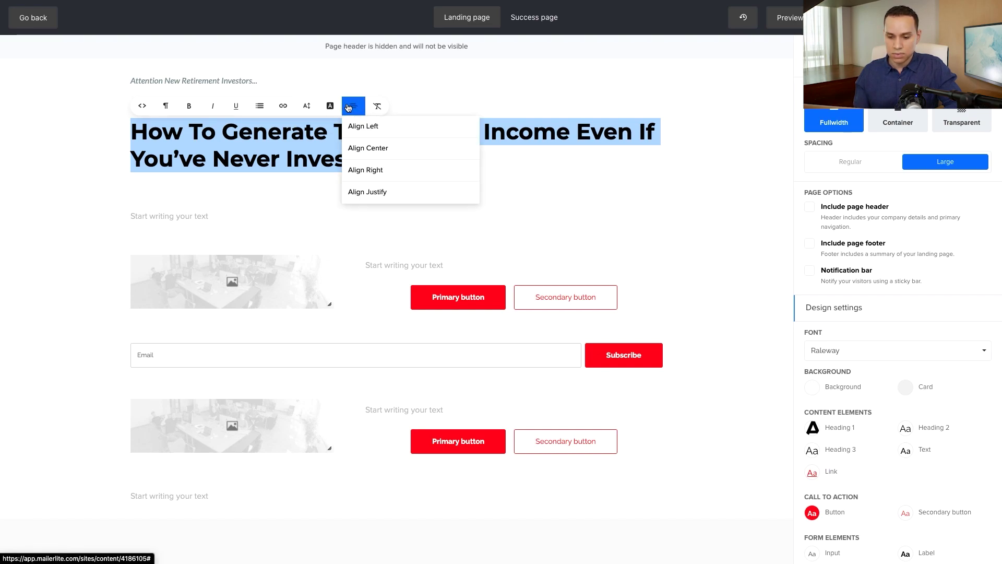
{"action": "left_click", "coordinate": [403, 149]}
{"action": "left_click", "coordinate": [329, 105]}
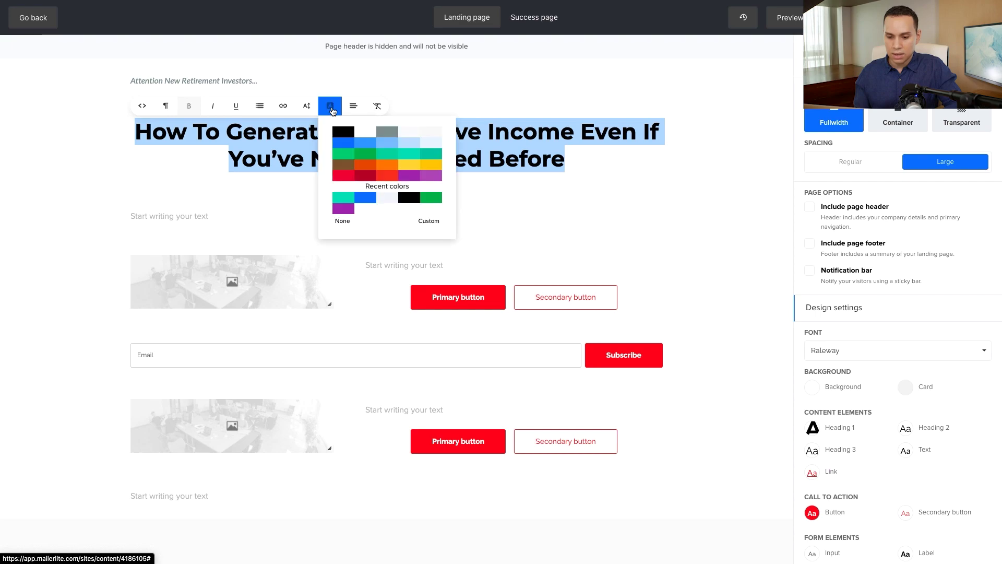
{"action": "left_click", "coordinate": [367, 155]}
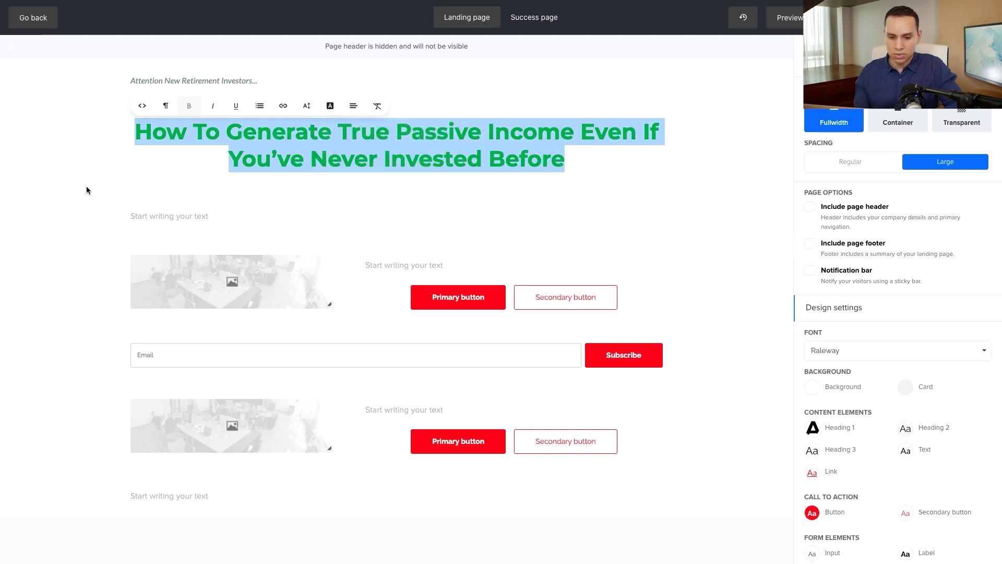
{"action": "left_click", "coordinate": [102, 184]}
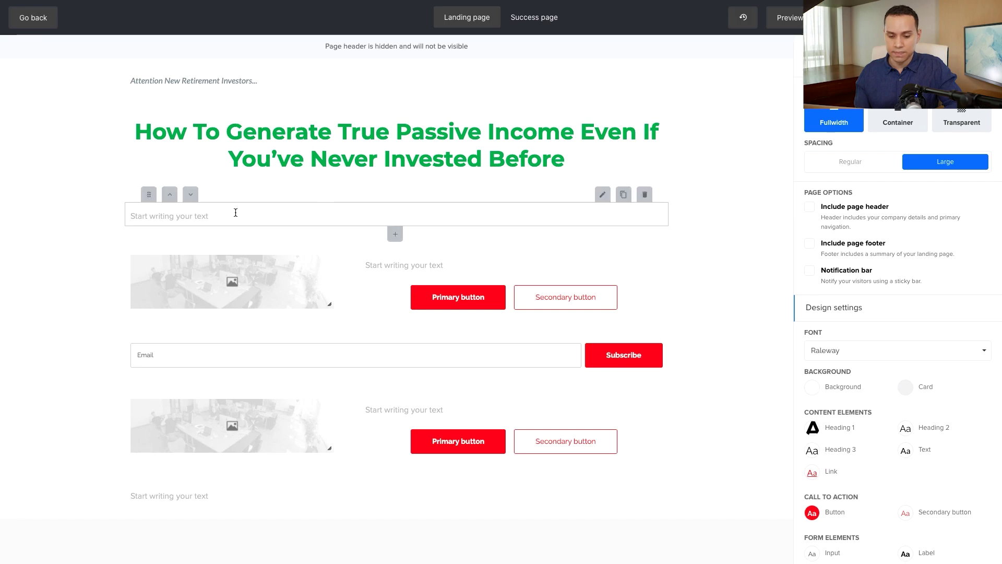
Copy "Get Instant access to the complete Dividend Report..." from Google Docs into the MailerLite page's third Text block and join it into one paragraph
{"action": "key", "text": "super+Tab"}
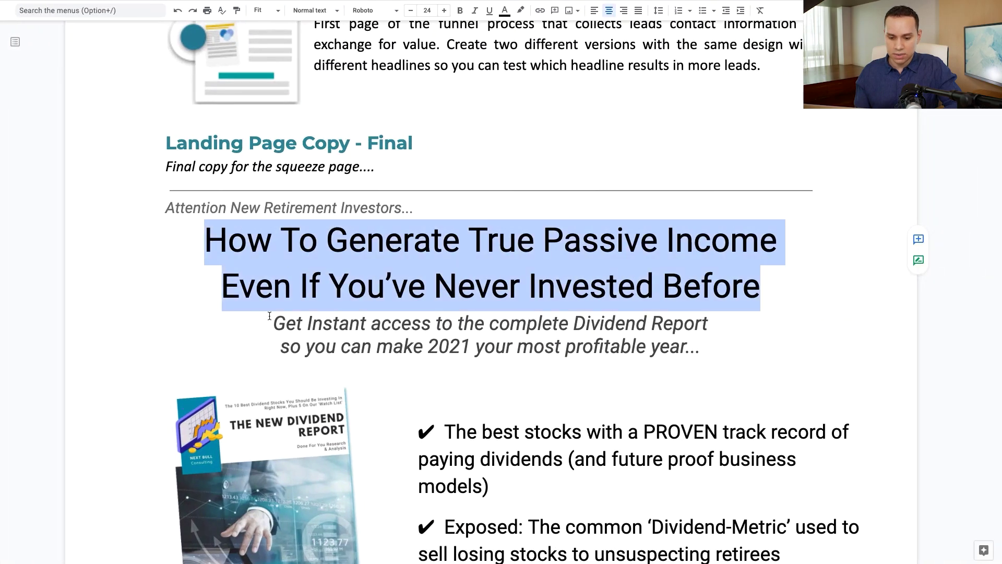
{"action": "left_click", "coordinate": [269, 315]}
{"action": "left_click", "coordinate": [704, 358], "text": "shift"}
{"action": "key", "text": "super+c"}
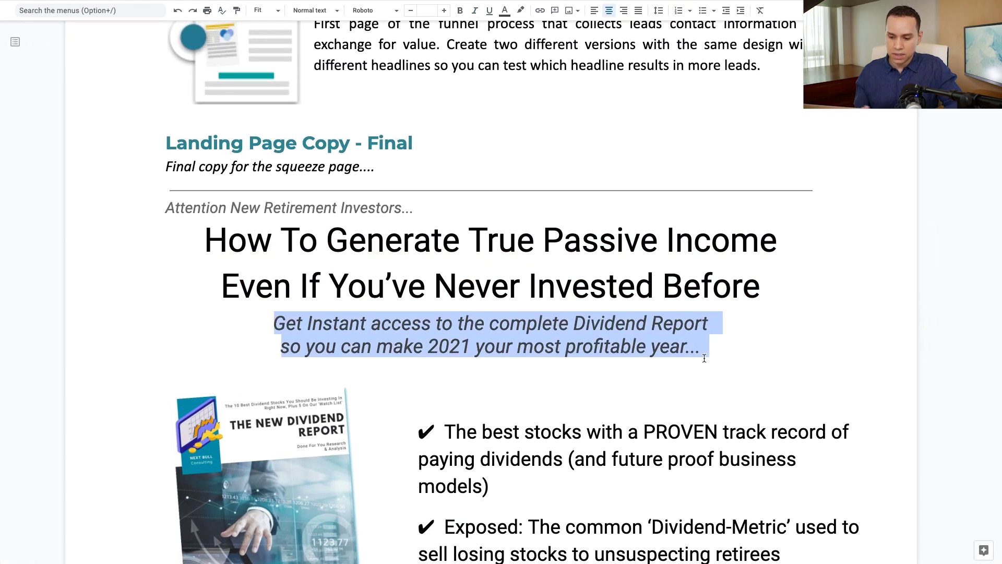
{"action": "key", "text": "super+Tab"}
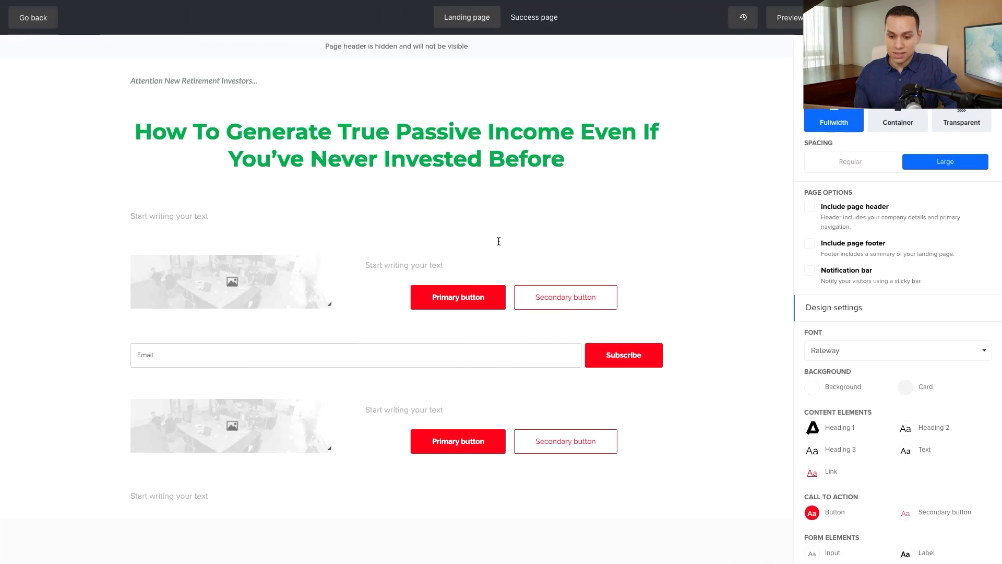
{"action": "left_click", "coordinate": [450, 213]}
{"action": "key", "text": "super+v"}
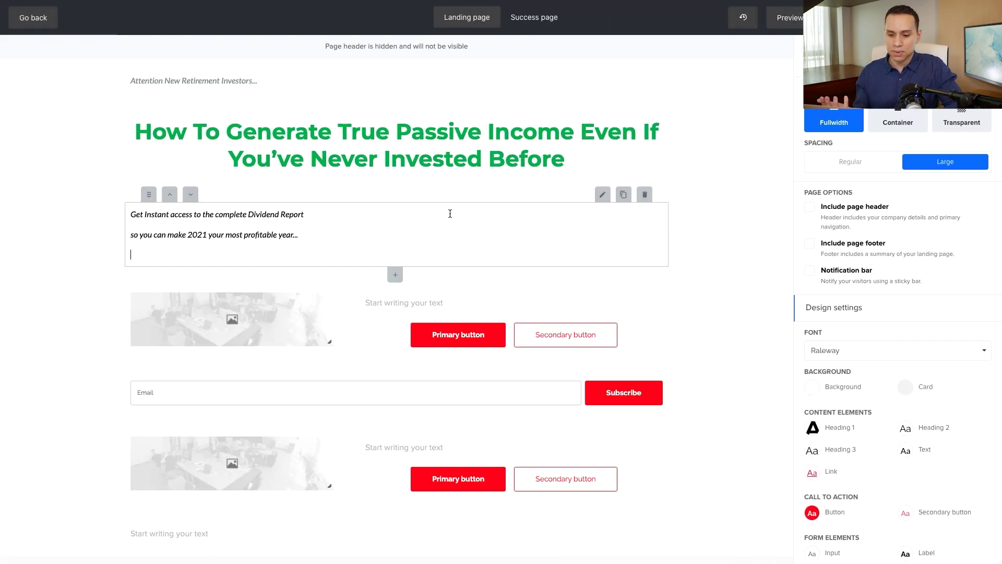
{"action": "key", "text": "BackSpace"}
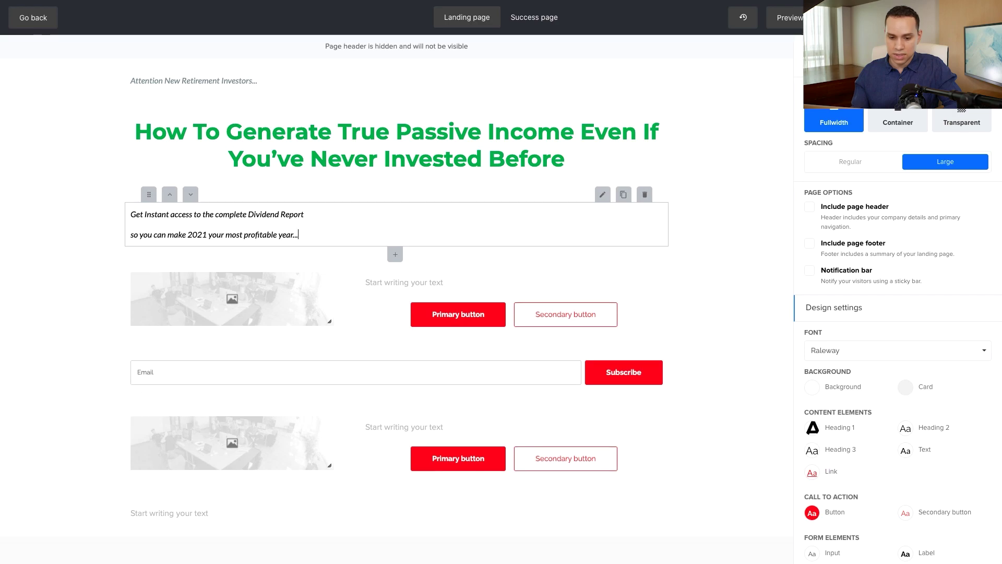
{"action": "key", "text": "BackSpace"}
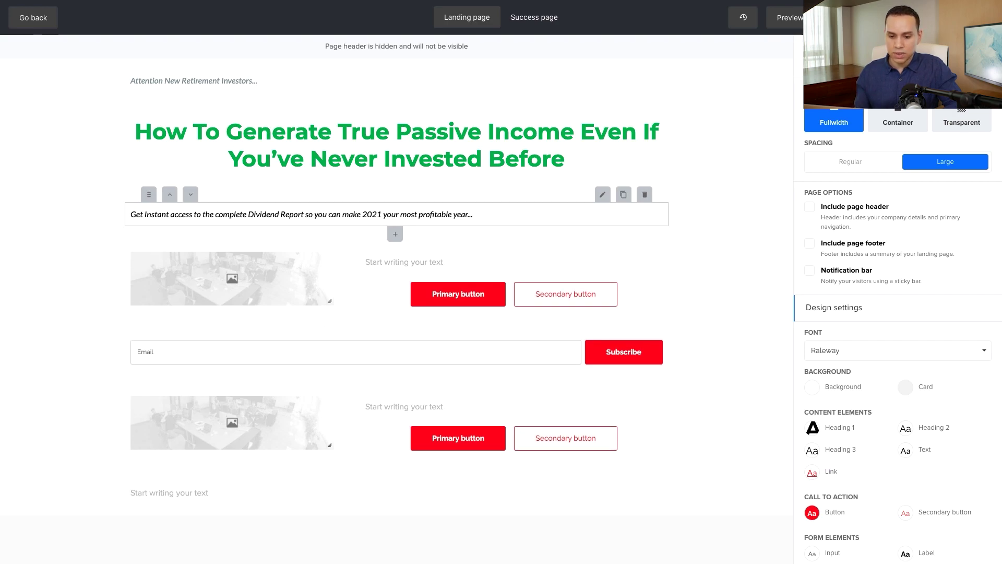
Center the "Get Instant access to the complete Dividend Report..." subheadline and set its font size to 30px
{"action": "key", "text": "super+a"}
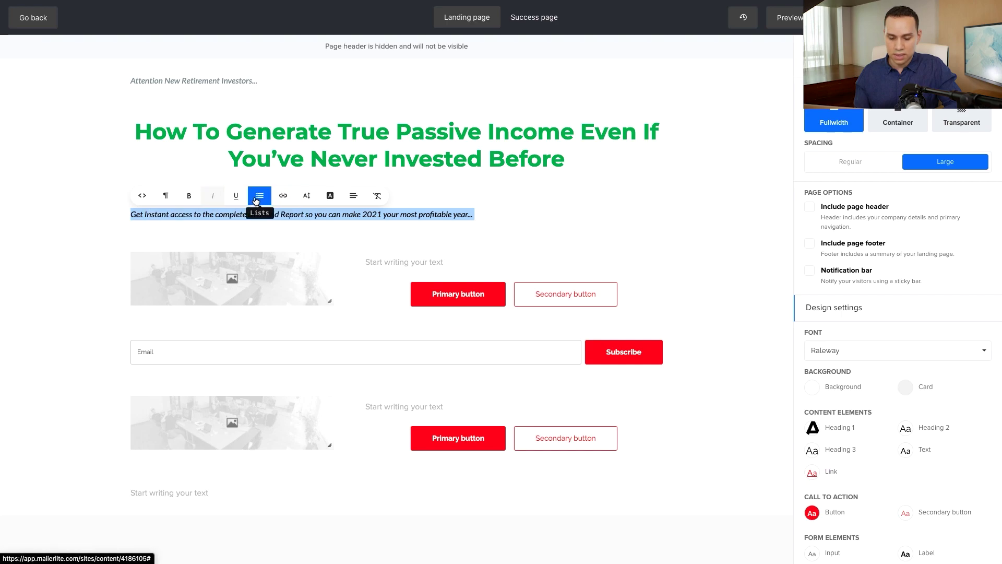
{"action": "left_click", "coordinate": [353, 195]}
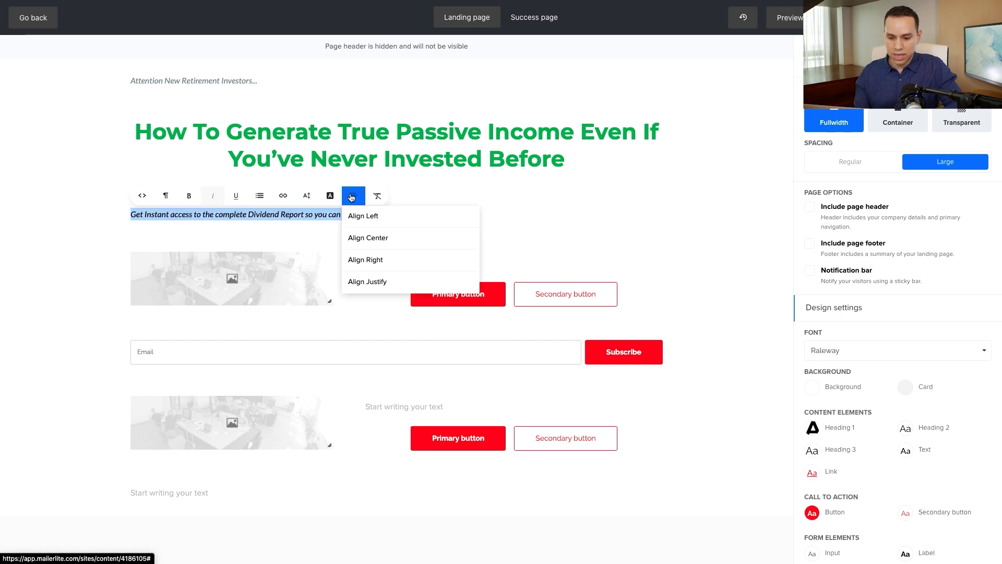
{"action": "left_click", "coordinate": [387, 239]}
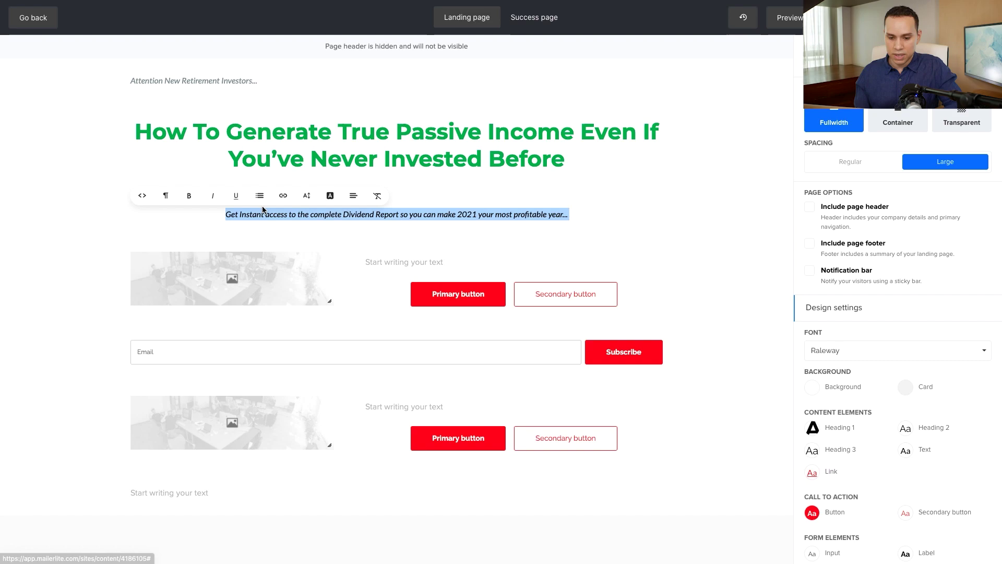
{"action": "left_click", "coordinate": [307, 197]}
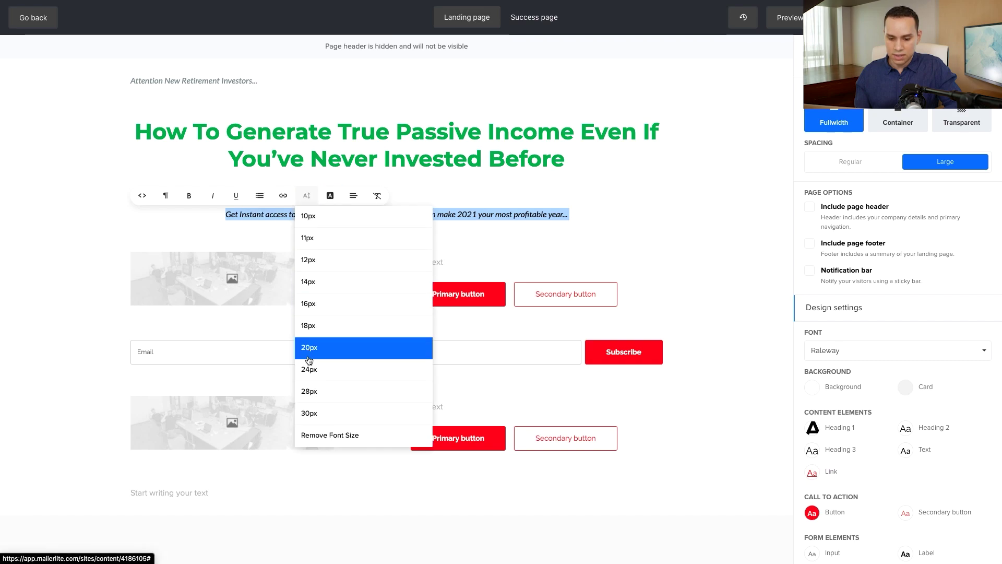
{"action": "left_click", "coordinate": [331, 351]}
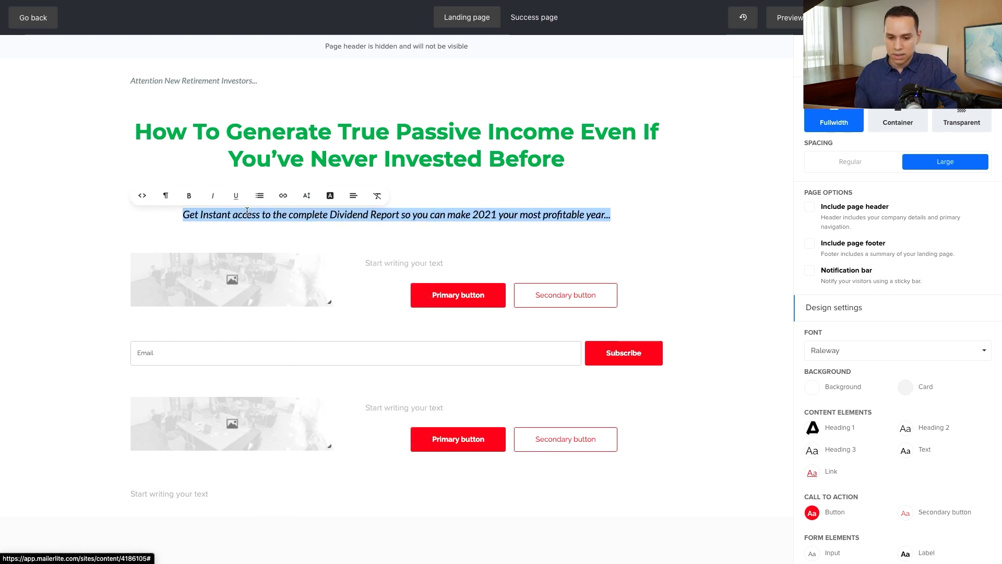
{"action": "left_click", "coordinate": [307, 197]}
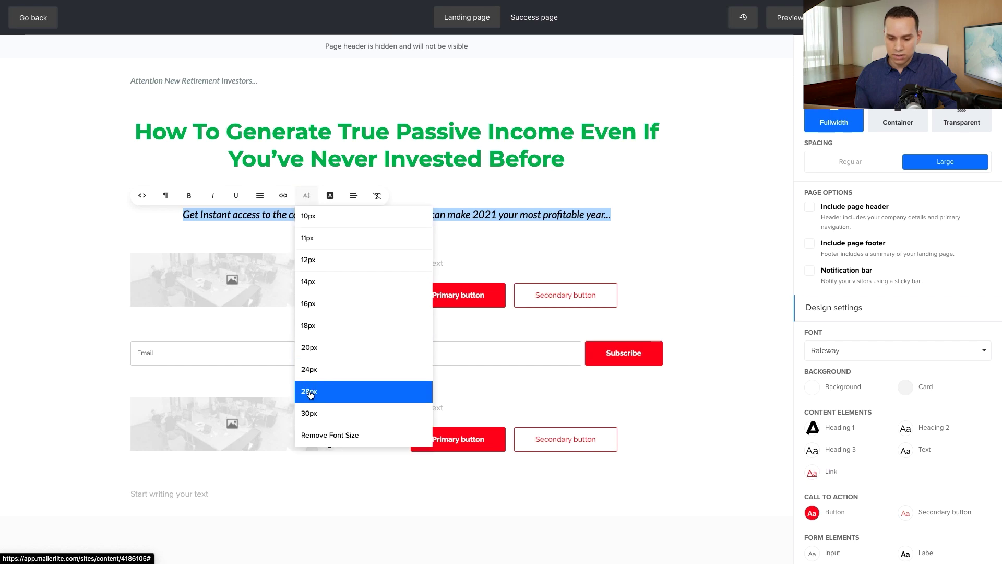
{"action": "left_click", "coordinate": [313, 414]}
{"action": "left_click", "coordinate": [480, 228]}
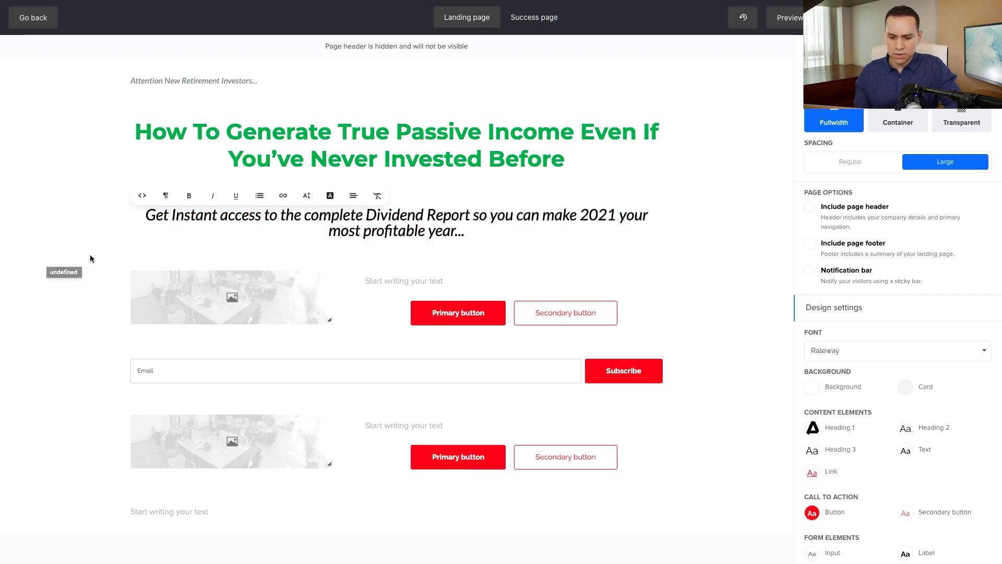
{"action": "mouse_move", "coordinate": [528, 223]}
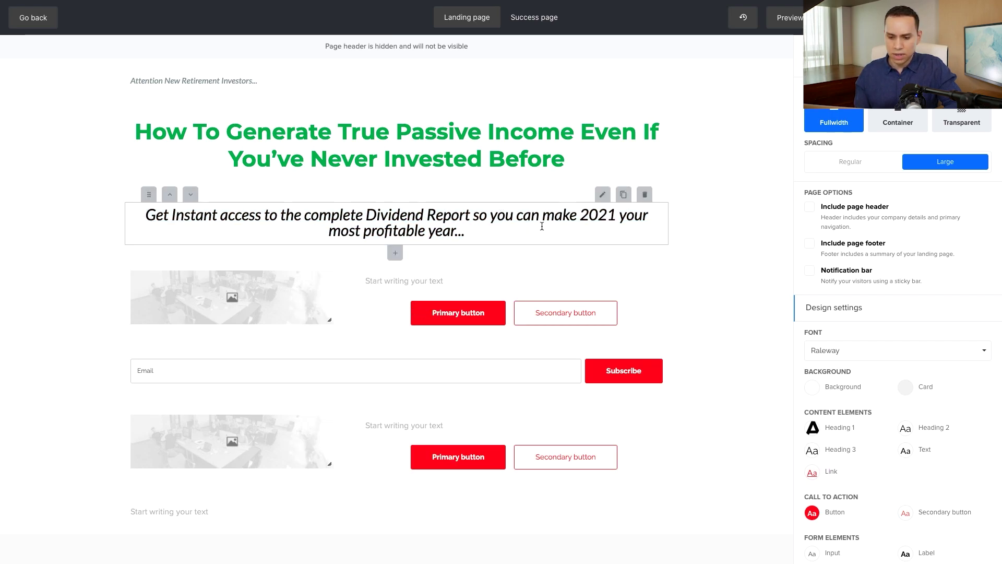
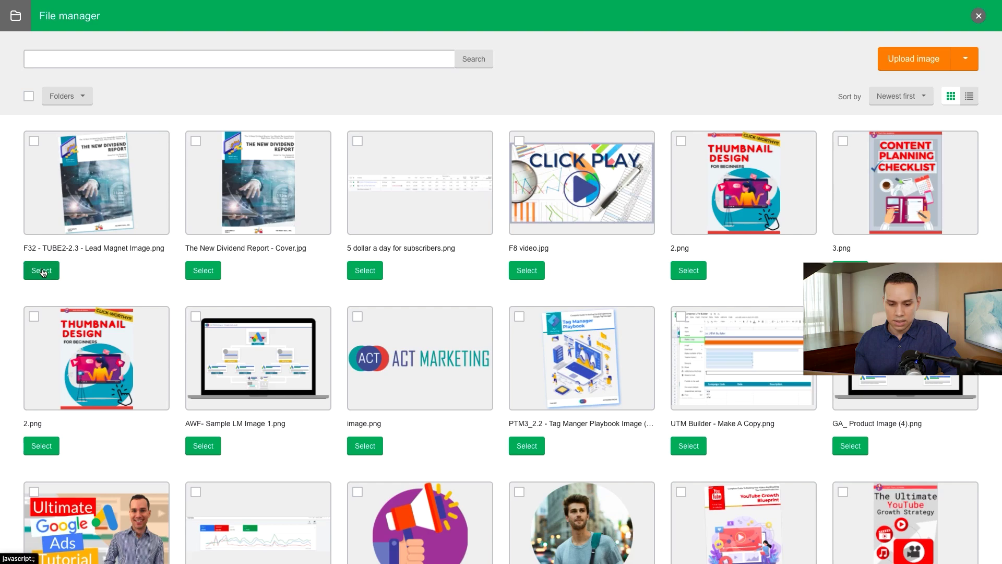
Insert "F32 - TUBE2-2.3 - Lead Magnet Image.png" beside the bullet points and shrink it to about 265 x 347 pixels
{"action": "left_click", "coordinate": [41, 270]}
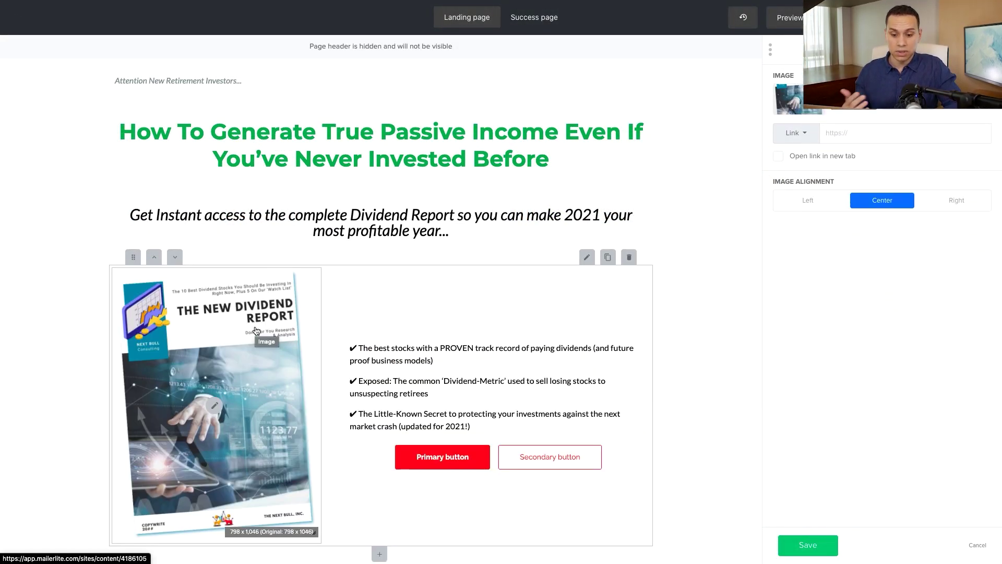
{"action": "mouse_move", "coordinate": [316, 531]}
{"action": "left_mouse_down"}
{"action": "mouse_move", "coordinate": [286, 543]}
{"action": "mouse_move", "coordinate": [253, 450]}
{"action": "mouse_move", "coordinate": [308, 496]}
{"action": "mouse_move", "coordinate": [311, 525]}
{"action": "left_mouse_up"}
{"action": "left_click_drag", "start_coordinate": [438, 532], "coordinate": [293, 450]}
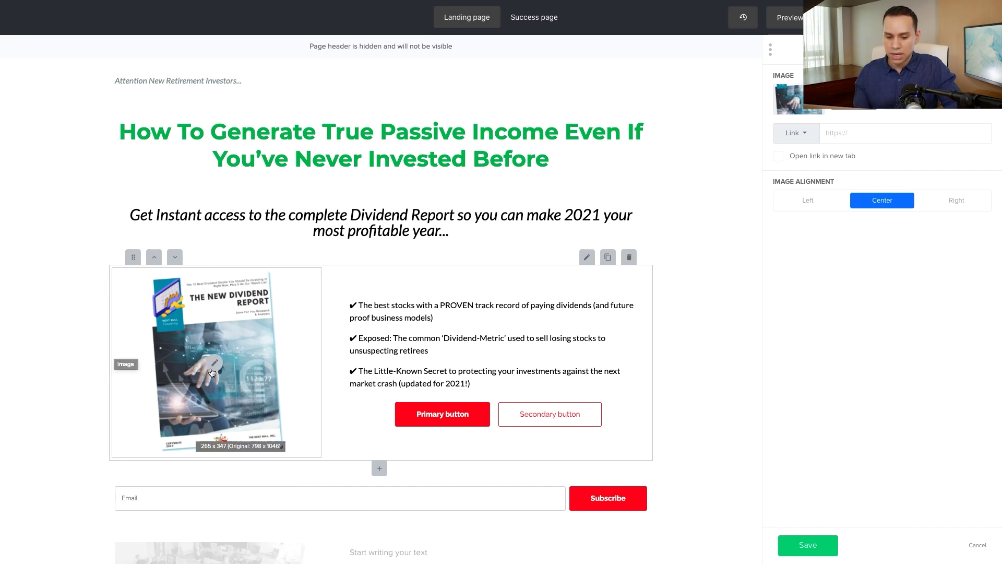
Compare the alignment options for the lead magnet image and align it right
{"action": "left_click", "coordinate": [951, 205]}
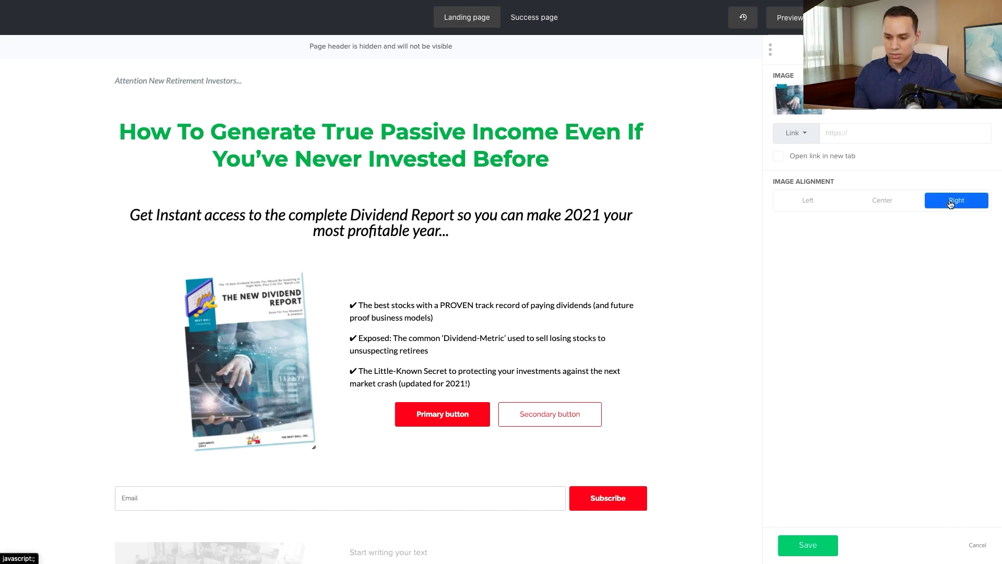
{"action": "left_click", "coordinate": [829, 204]}
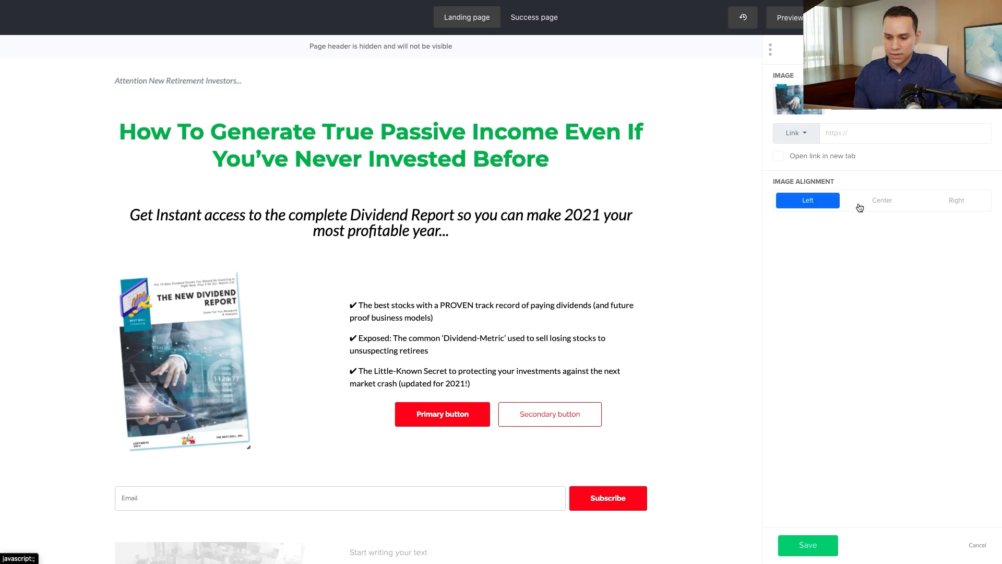
{"action": "left_click", "coordinate": [893, 208]}
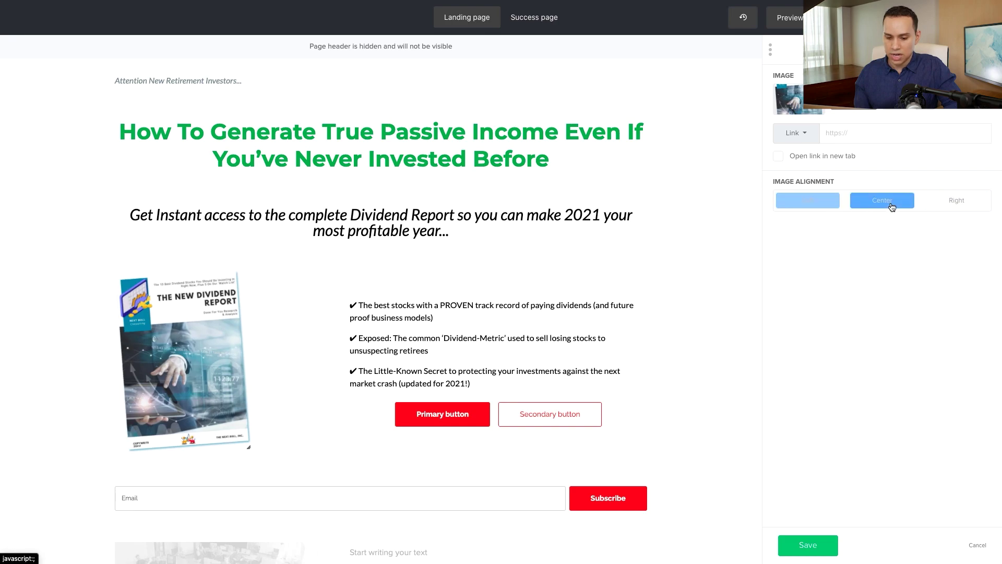
{"action": "left_click", "coordinate": [955, 209]}
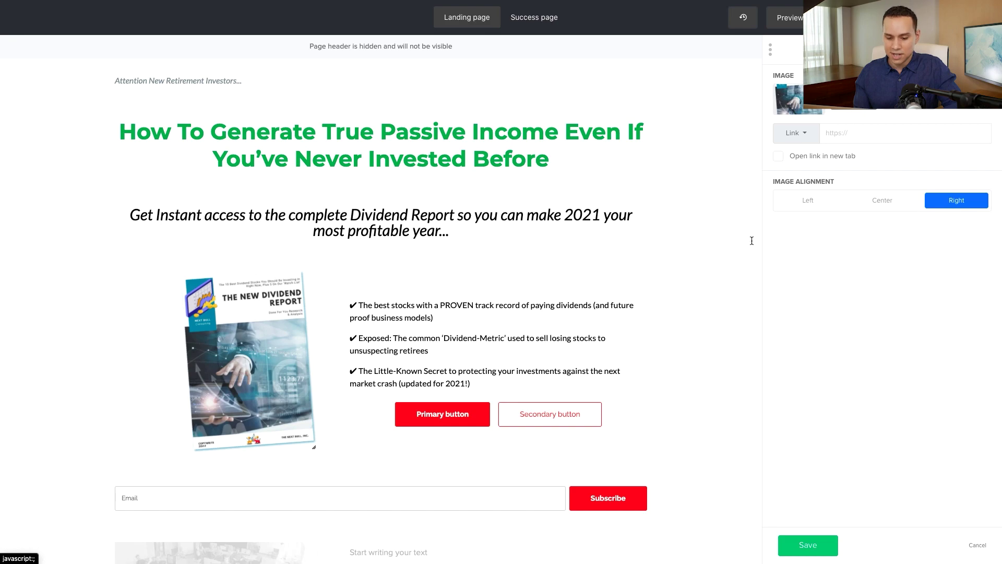
Enlarge the lead magnet image to about 317 x 415 pixels and remove the buttons from its Image + Content block
{"action": "left_click_drag", "start_coordinate": [314, 449], "coordinate": [367, 486]}
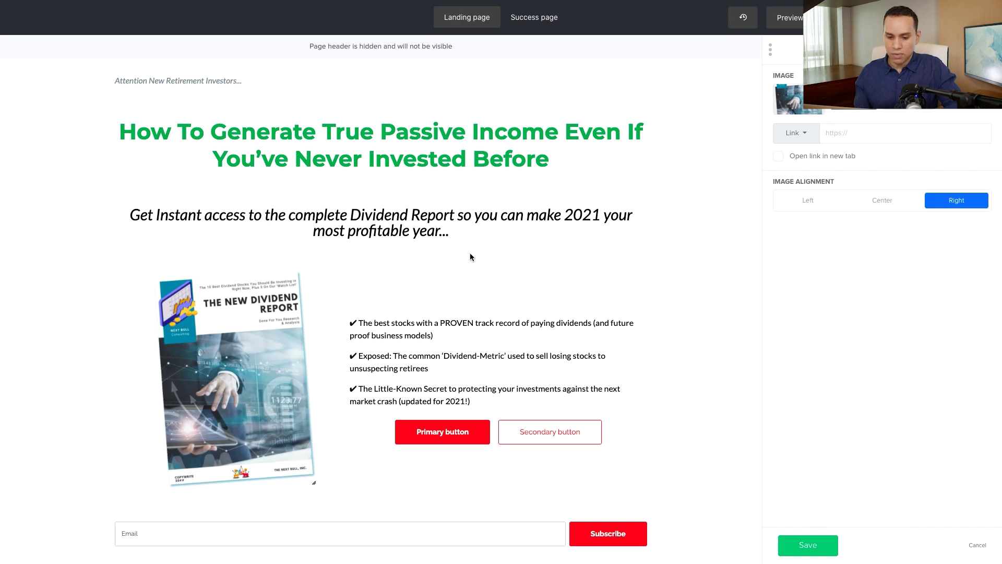
{"action": "left_click", "coordinate": [414, 281]}
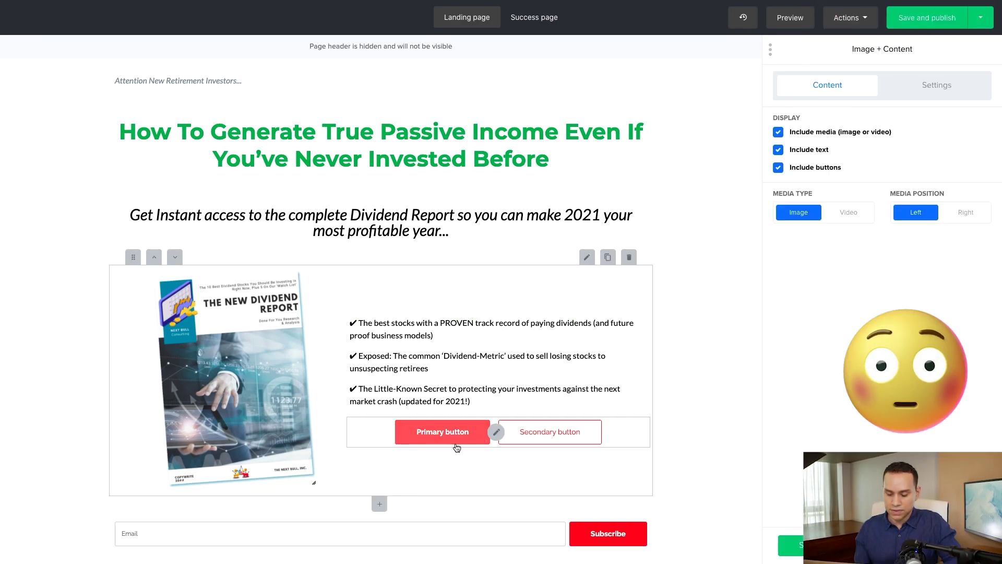
{"action": "left_click", "coordinate": [779, 167]}
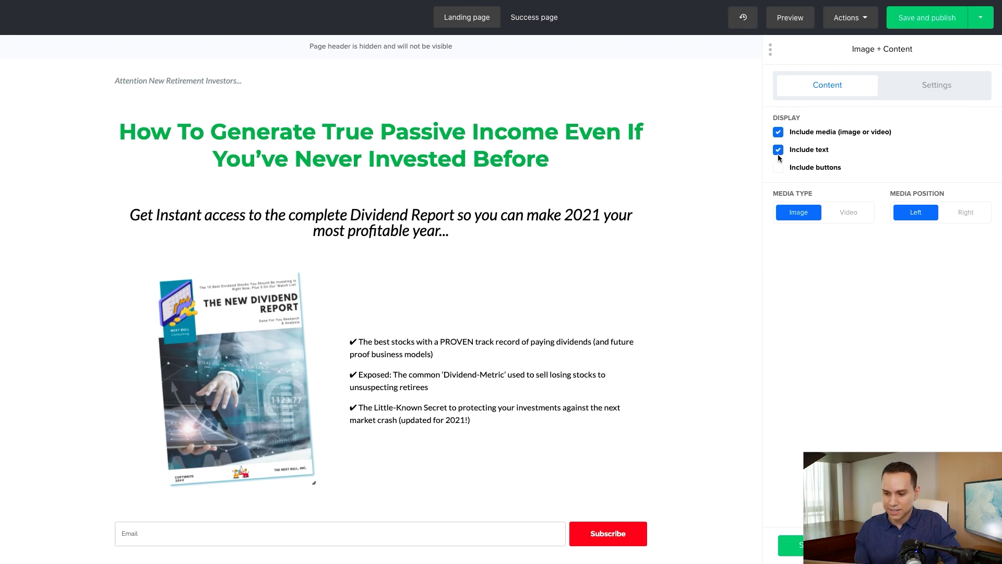
{"action": "left_click", "coordinate": [781, 152]}
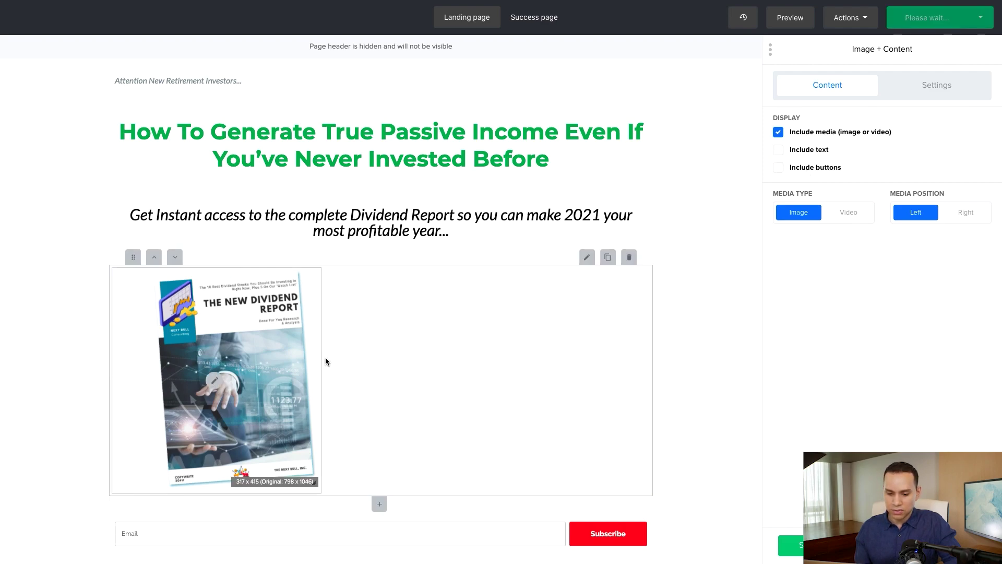
{"action": "left_click", "coordinate": [810, 149]}
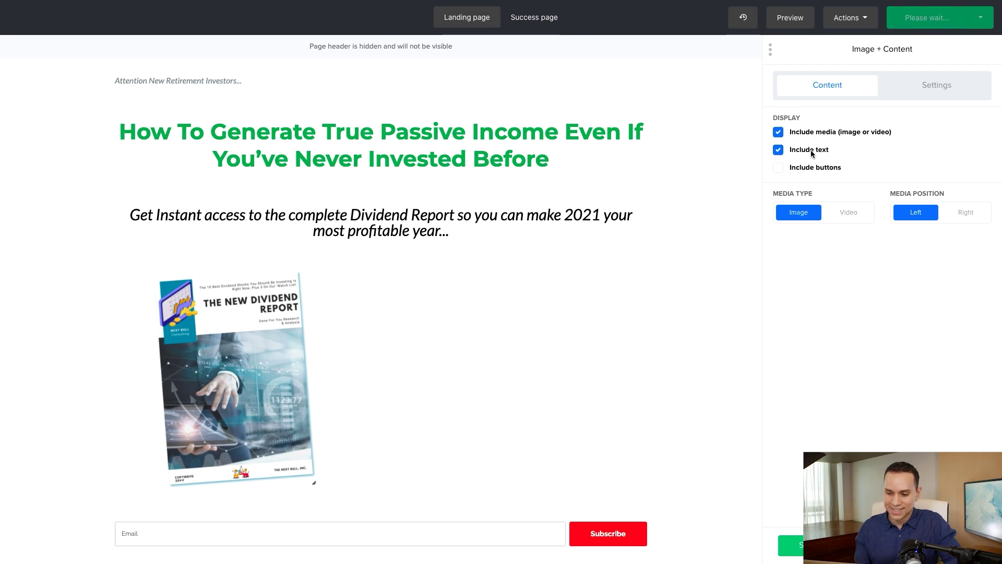
Set the font size of all three bullet points beside the lead magnet image to 30px
{"action": "left_click", "coordinate": [538, 382]}
{"action": "key", "text": "ctrl+a"}
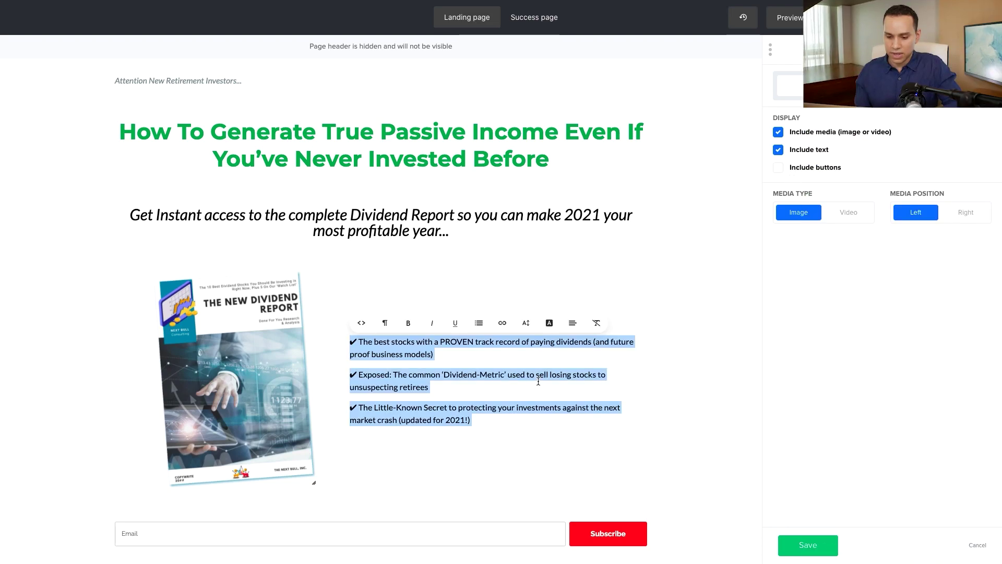
{"action": "left_click", "coordinate": [527, 324]}
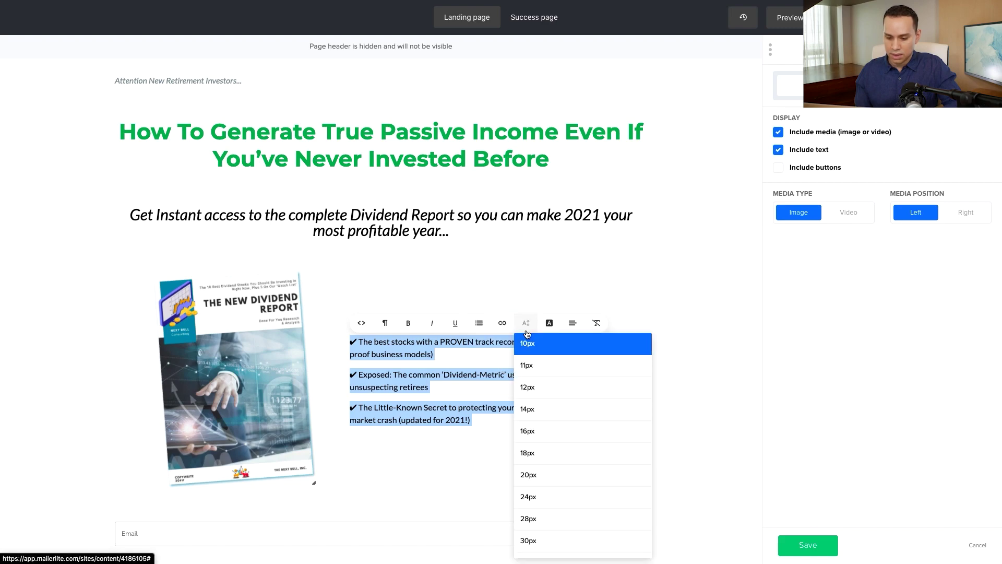
{"action": "left_click", "coordinate": [532, 536]}
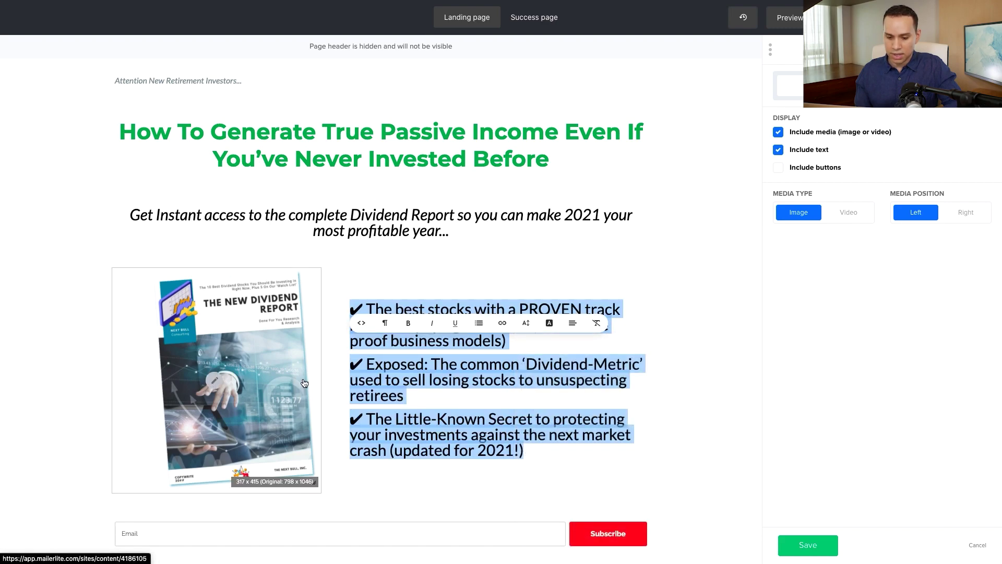
{"action": "left_click", "coordinate": [530, 344]}
Make "best stocks" in the first bullet and "updated for 2021" in the third bullet bold
{"action": "scroll", "coordinate": [530, 344], "scroll_direction": "down", "scroll_amount": 3}
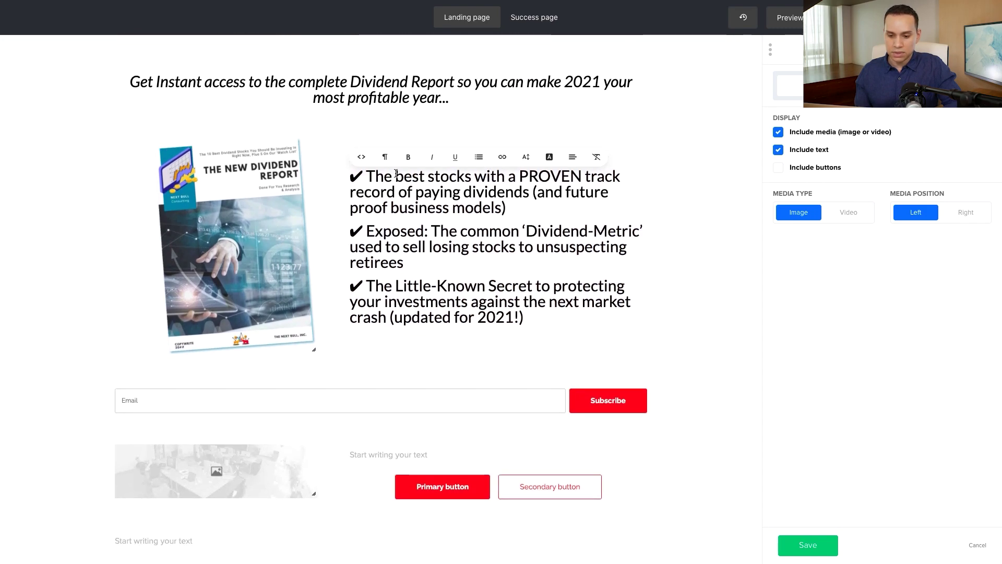
{"action": "left_click_drag", "start_coordinate": [395, 178], "coordinate": [470, 177]}
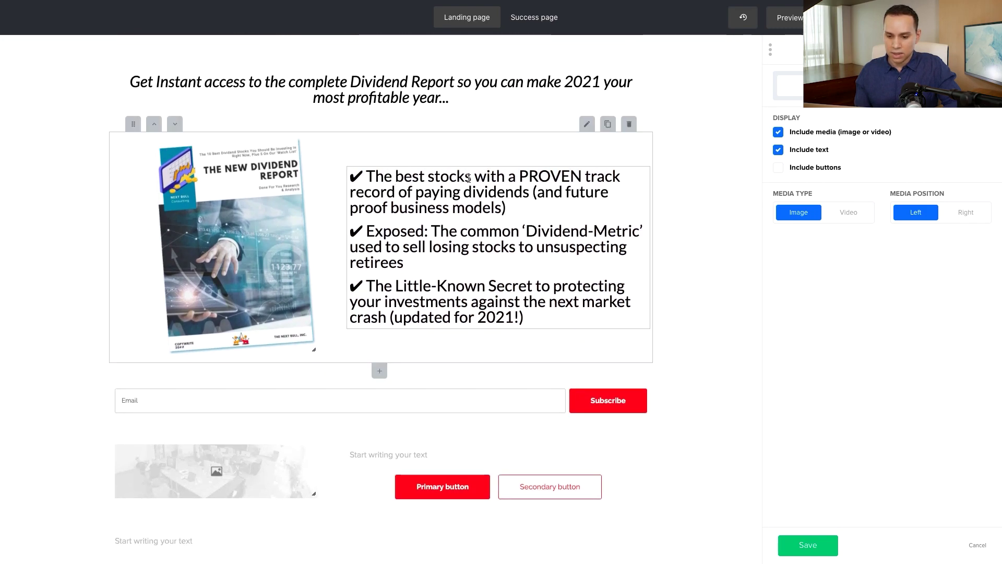
{"action": "key", "text": "ctrl+b"}
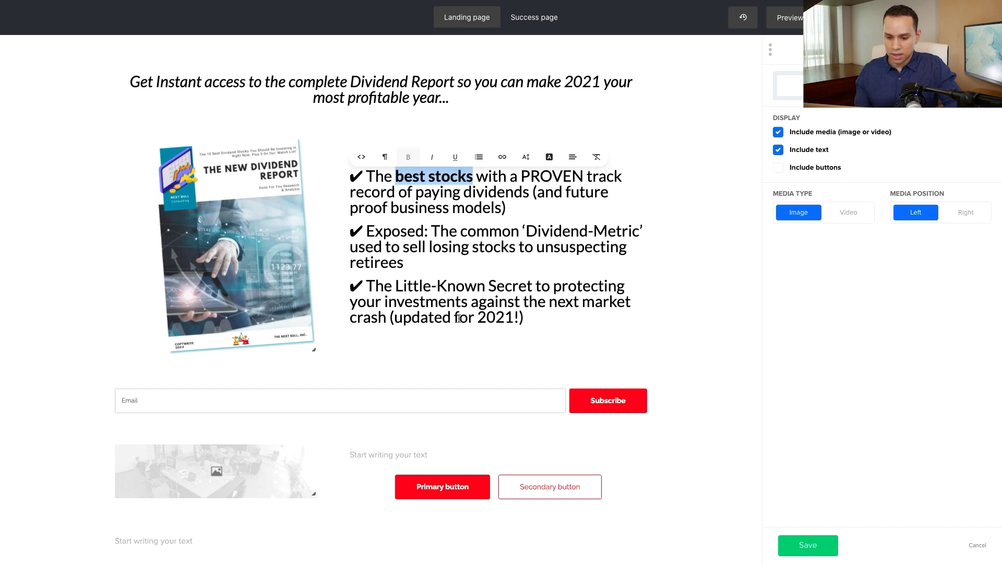
{"action": "left_click", "coordinate": [528, 328]}
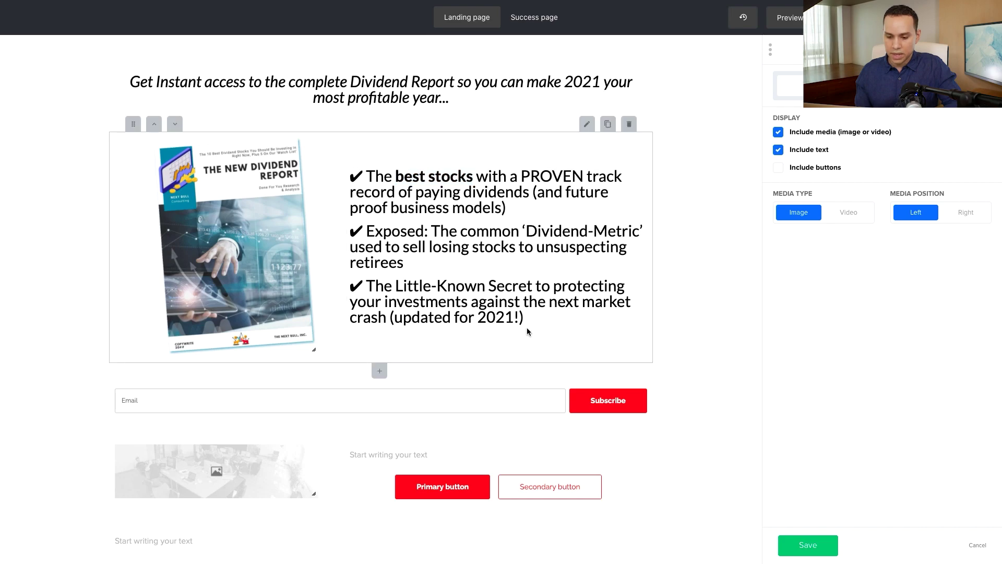
{"action": "left_click_drag", "start_coordinate": [394, 317], "coordinate": [515, 315]}
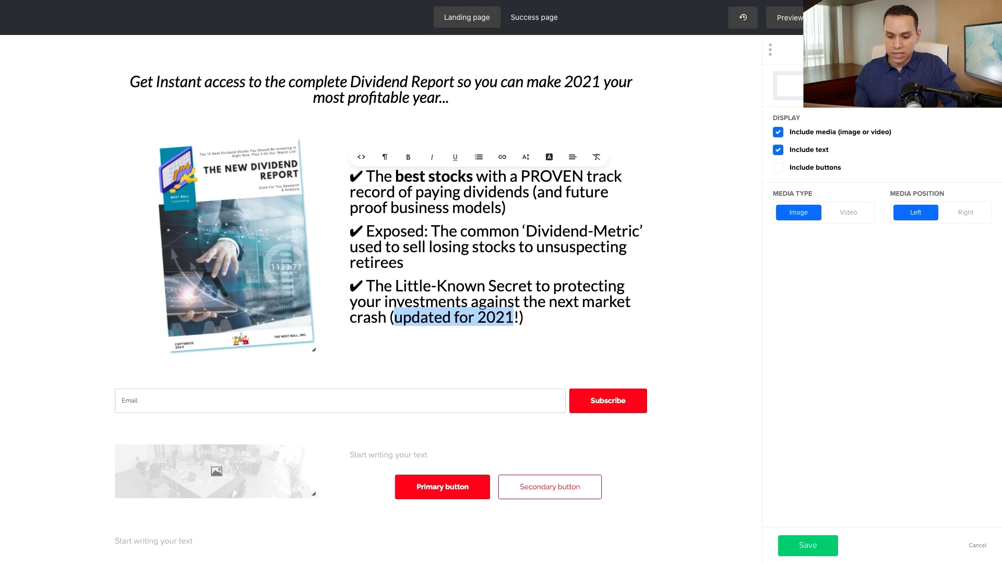
{"action": "key", "text": "ctrl+b"}
{"action": "left_click", "coordinate": [492, 247]}
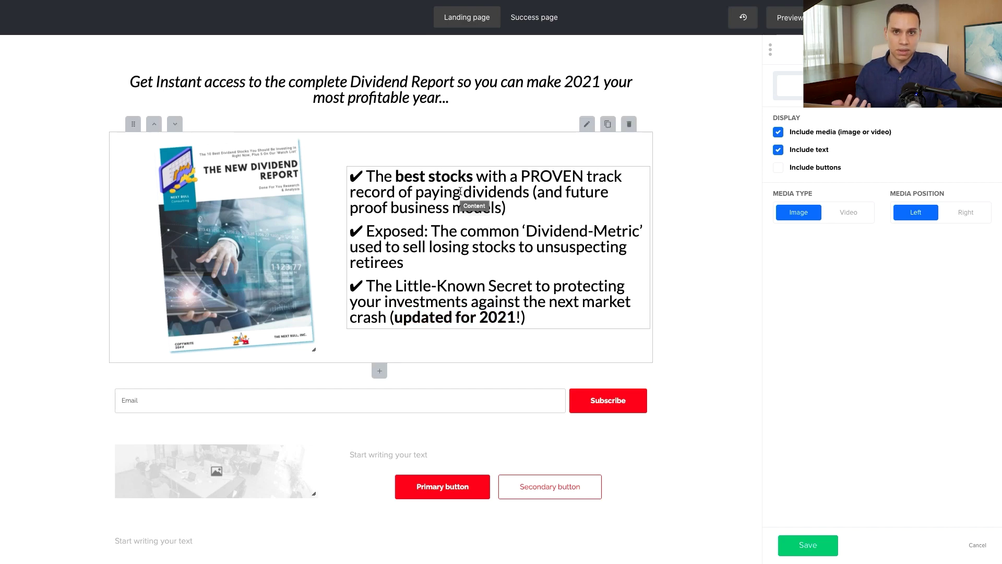
Try a dark red text color on "The common 'Dividend-Me" in the second bullet and undo the latest formatting
{"action": "left_click", "coordinate": [433, 229]}
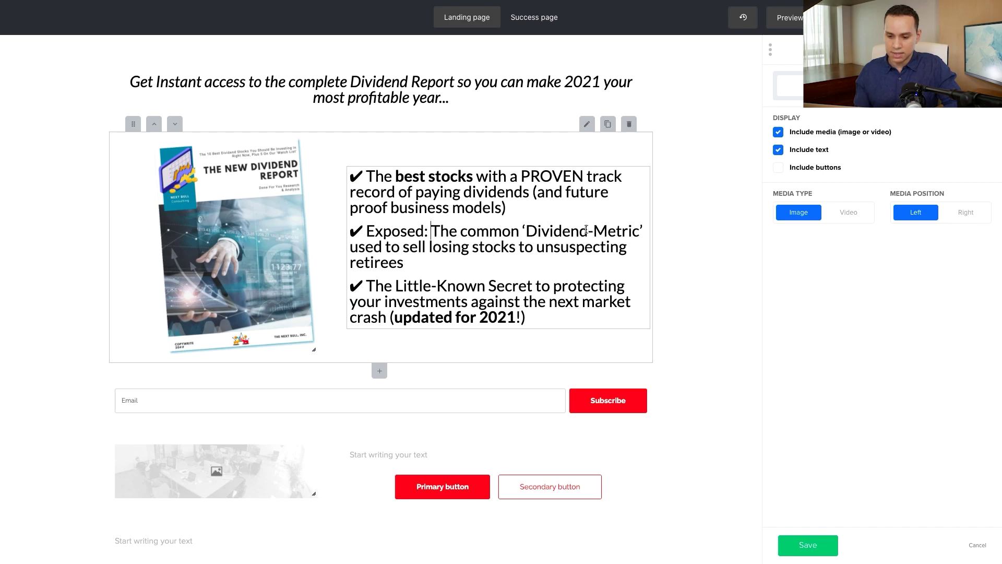
{"action": "left_click", "coordinate": [617, 228], "text": "shift"}
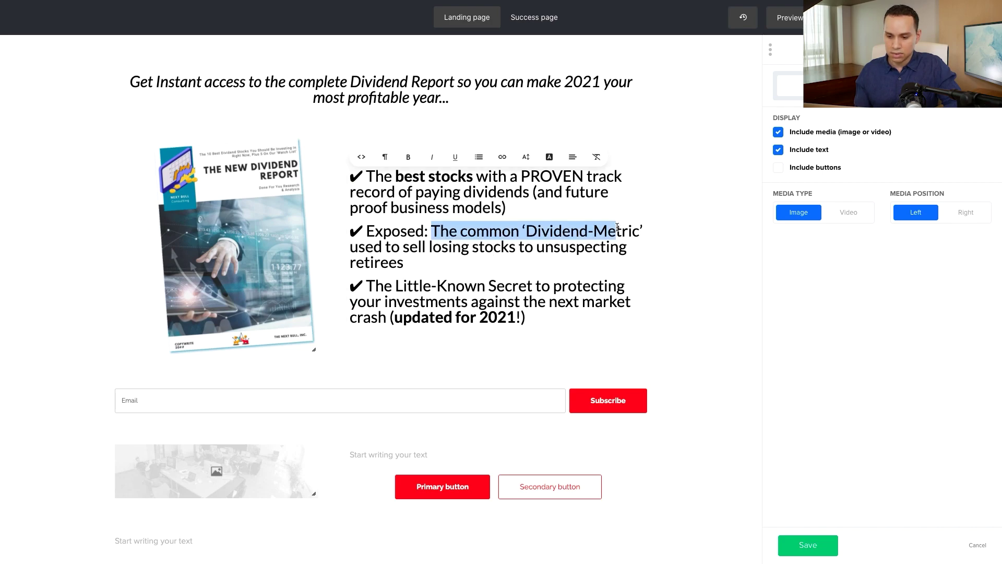
{"action": "left_click", "coordinate": [550, 159]}
{"action": "left_click", "coordinate": [585, 228]}
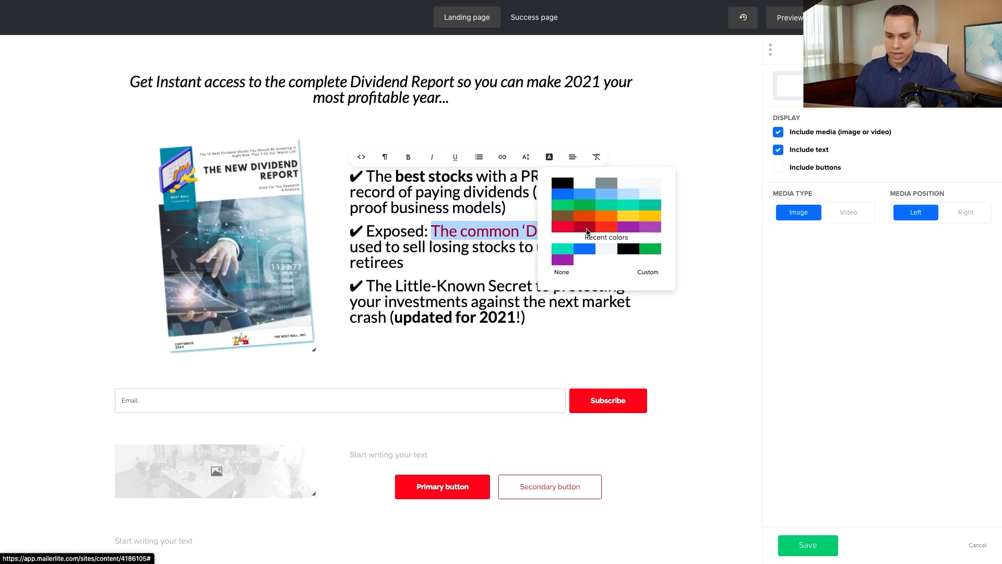
{"action": "left_click", "coordinate": [557, 301]}
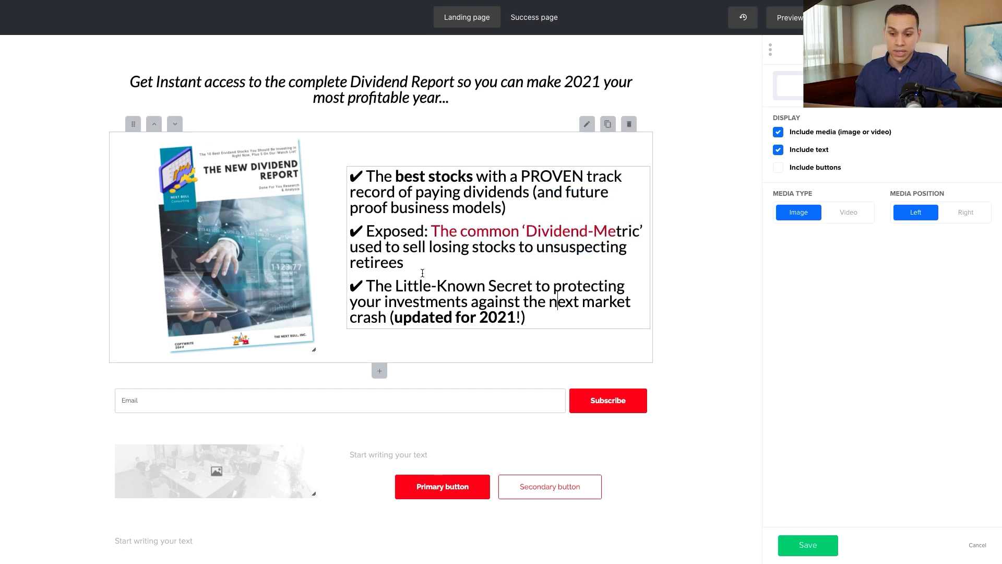
{"action": "scroll", "coordinate": [449, 274], "scroll_direction": "up", "scroll_amount": 1}
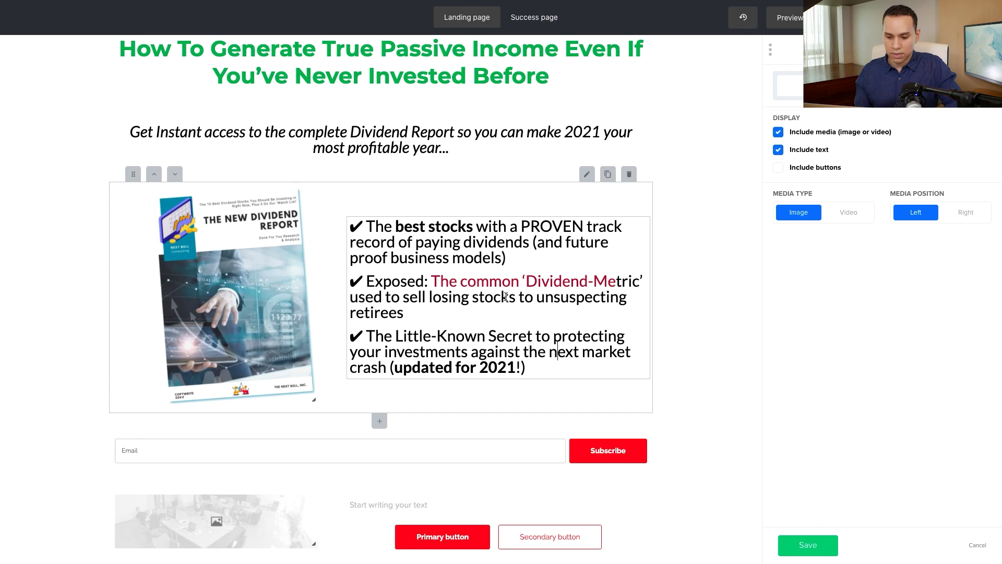
{"action": "key", "text": "ctrl+z"}
{"action": "key", "text": "ctrl+z"}
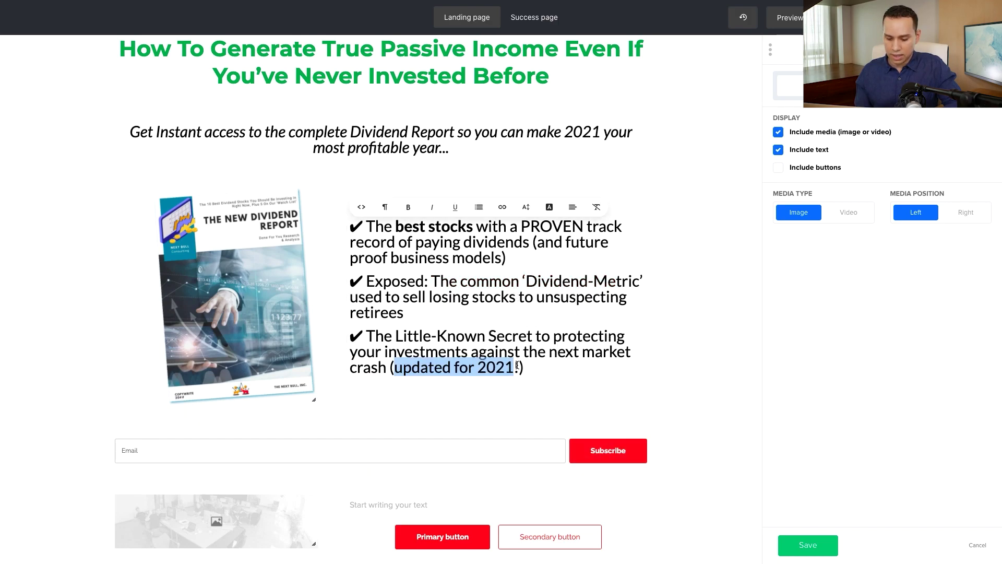
Make "updated for 2021" in the third bullet and "losing stocks" in the second bullet bold
{"action": "key", "text": "ctrl+b"}
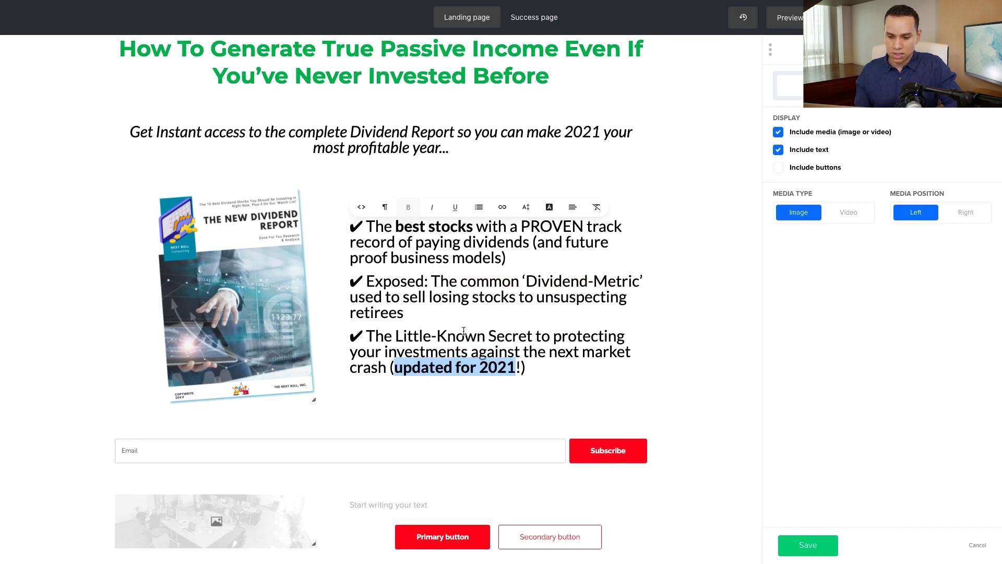
{"action": "left_click", "coordinate": [369, 280]}
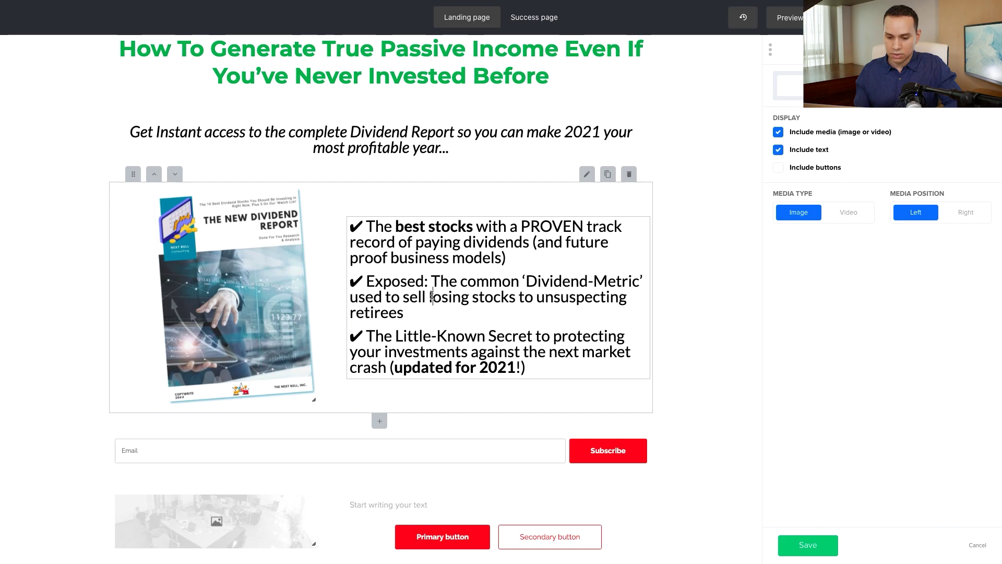
{"action": "left_click_drag", "start_coordinate": [429, 297], "coordinate": [516, 297]}
{"action": "key", "text": "ctrl+b"}
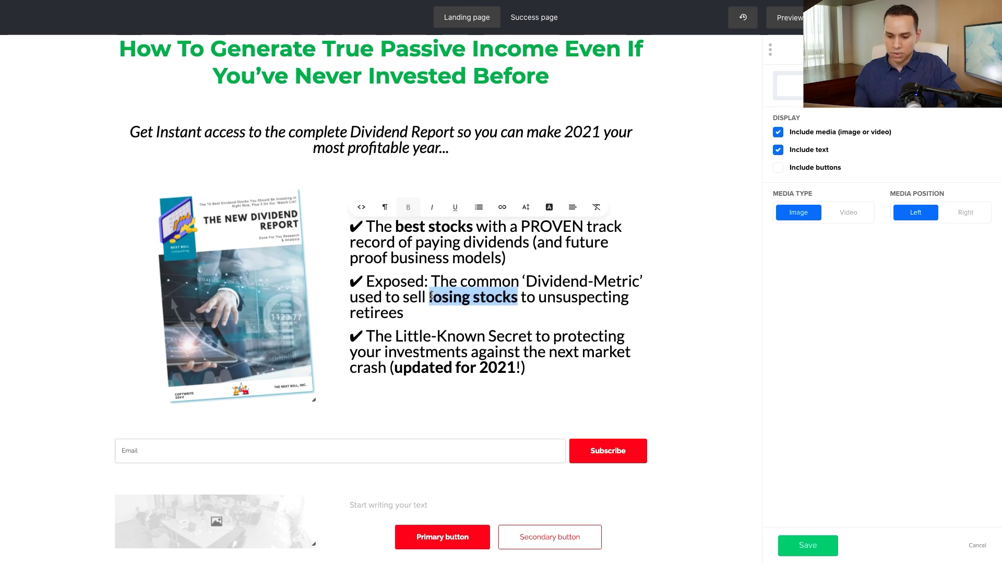
{"action": "left_click", "coordinate": [691, 297]}
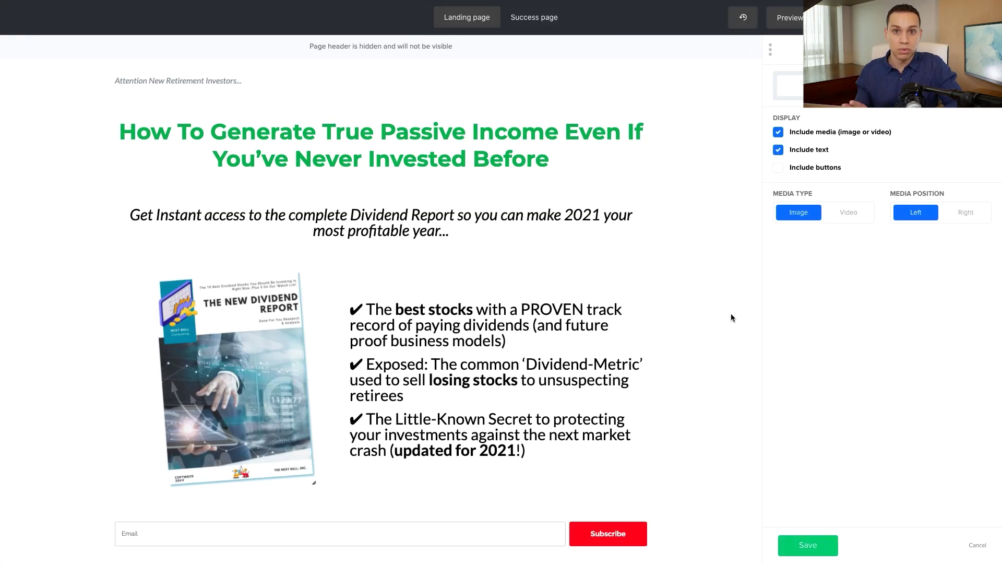
Try adding a Name field to the signup form below the bullets and remove it again
{"action": "scroll", "coordinate": [460, 365], "scroll_direction": "down", "scroll_amount": 3}
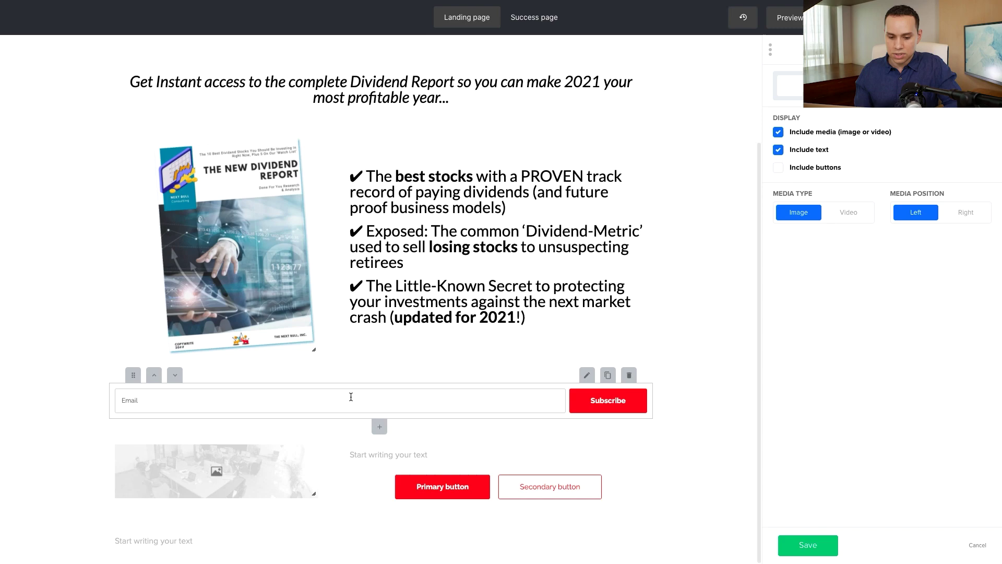
{"action": "left_click", "coordinate": [590, 377]}
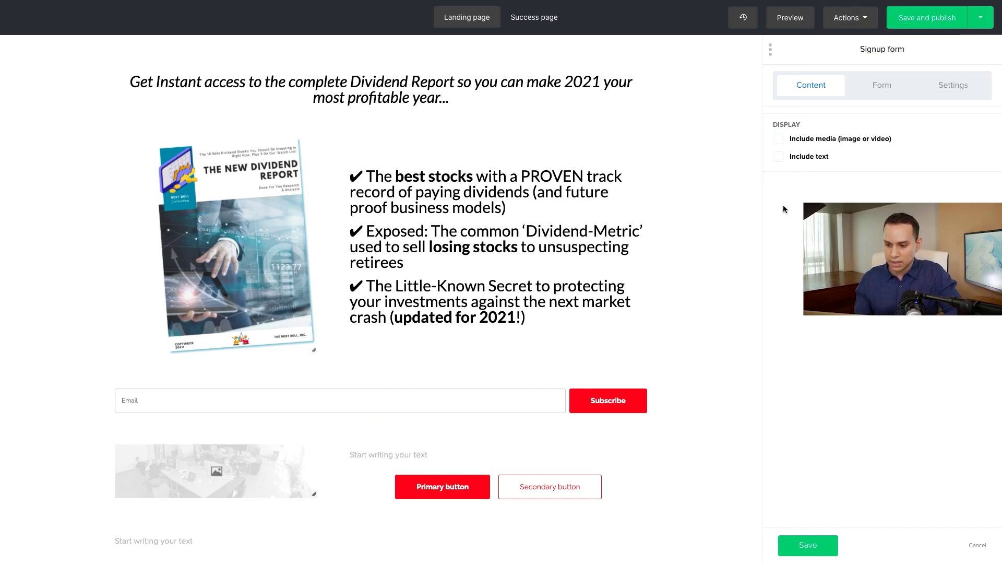
{"action": "left_click", "coordinate": [890, 88]}
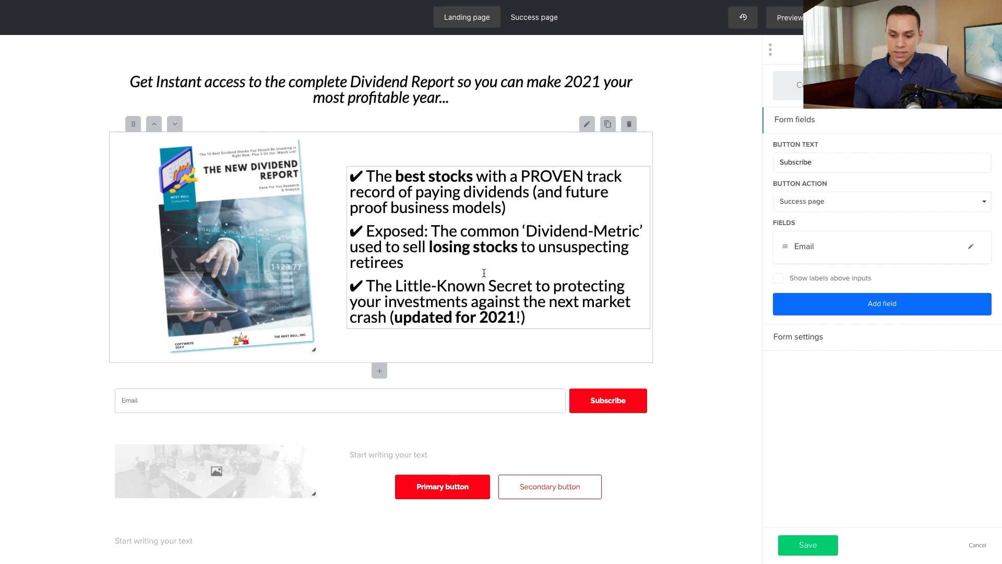
{"action": "left_click", "coordinate": [835, 309]}
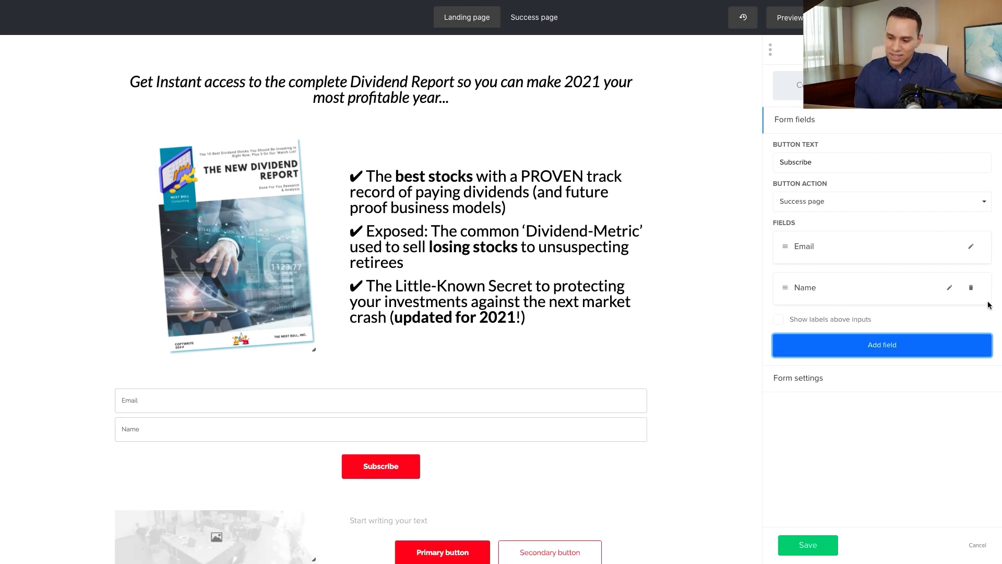
{"action": "left_click", "coordinate": [972, 289]}
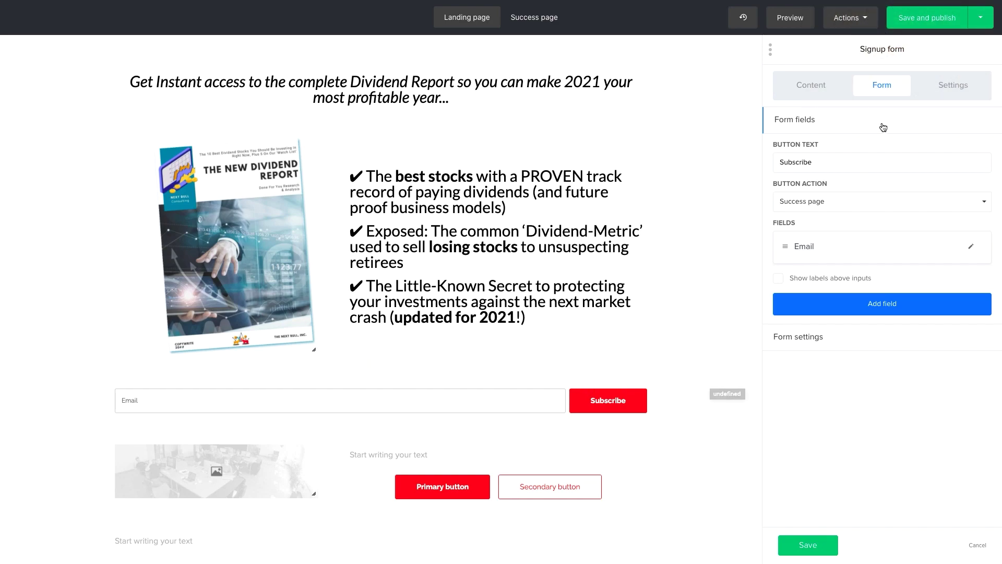
Change the signup form button's normal background color to green #28a745
{"action": "left_click", "coordinate": [945, 92]}
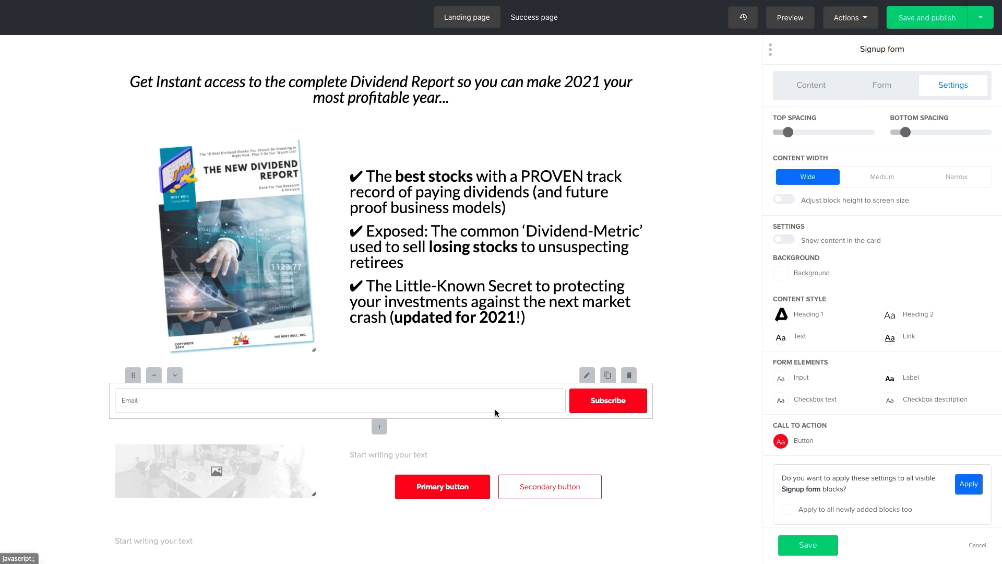
{"action": "left_click", "coordinate": [477, 399]}
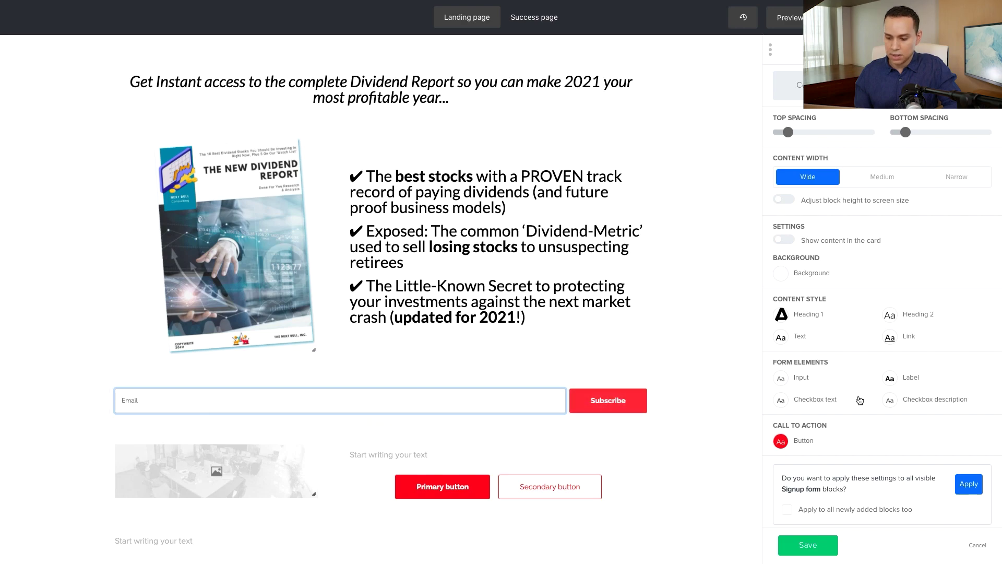
{"action": "left_click", "coordinate": [781, 442]}
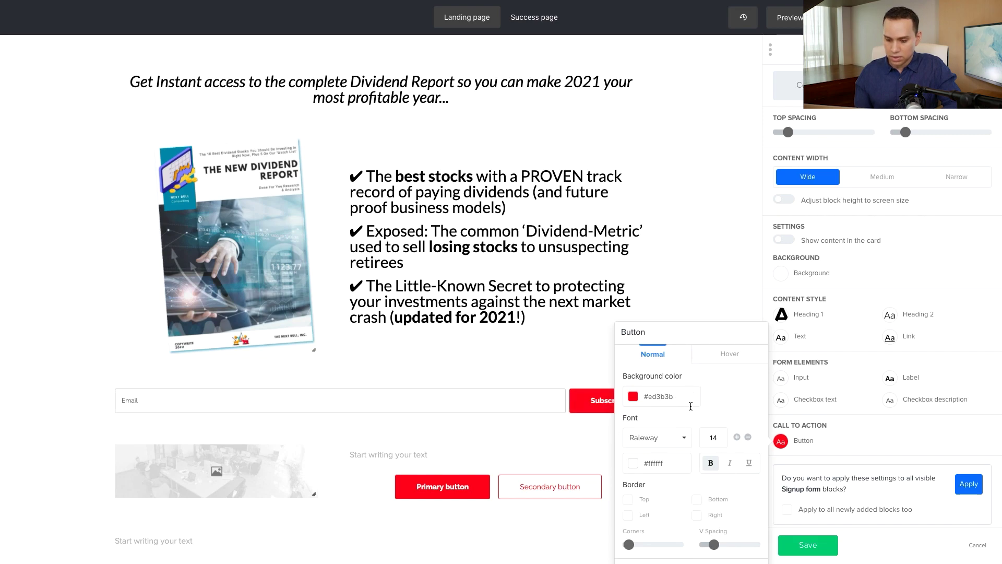
{"action": "left_click", "coordinate": [632, 398]}
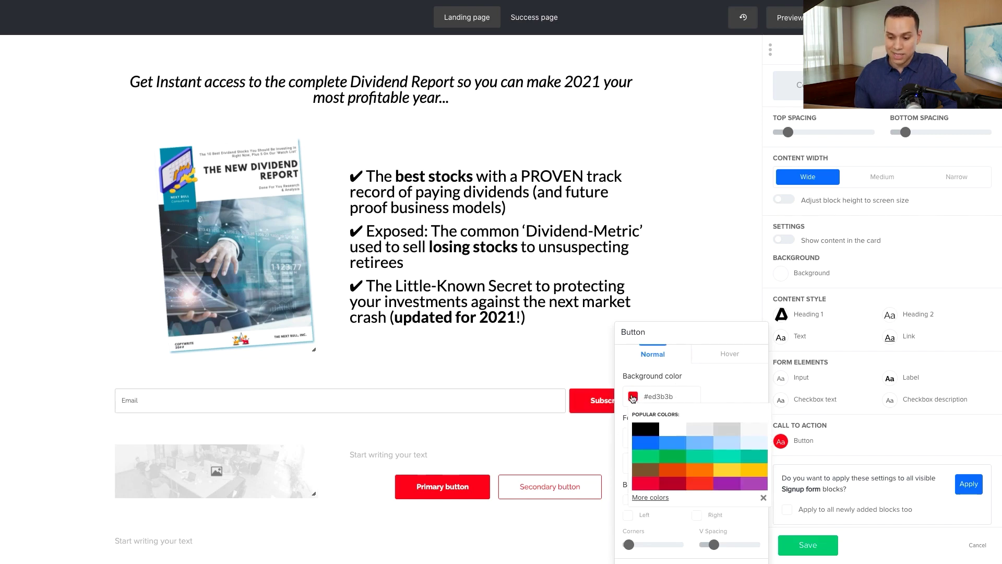
{"action": "left_click", "coordinate": [676, 459]}
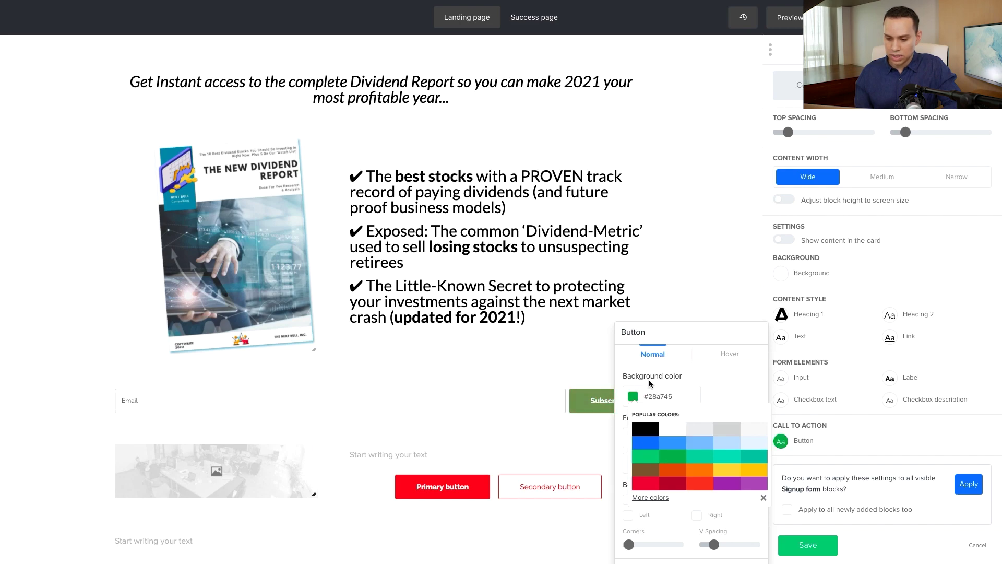
Set the signup button's hover background color to teal green #20c997
{"action": "left_click", "coordinate": [736, 357]}
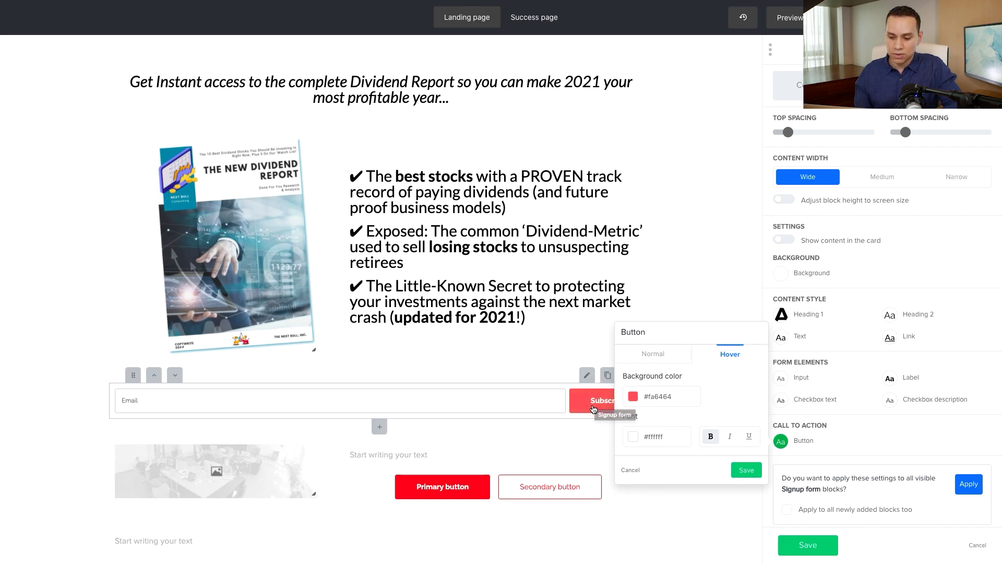
{"action": "left_click", "coordinate": [633, 398]}
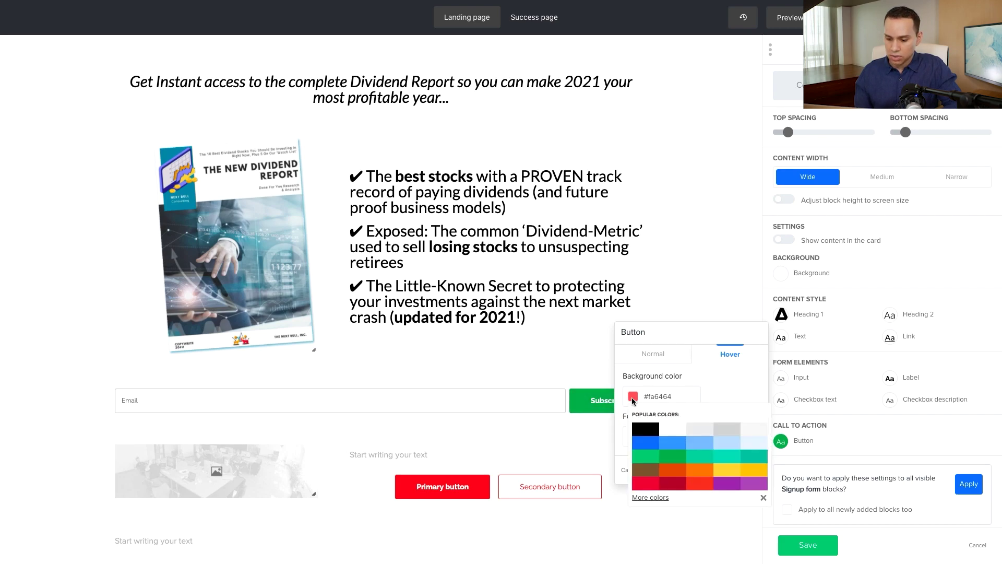
{"action": "left_click", "coordinate": [701, 462]}
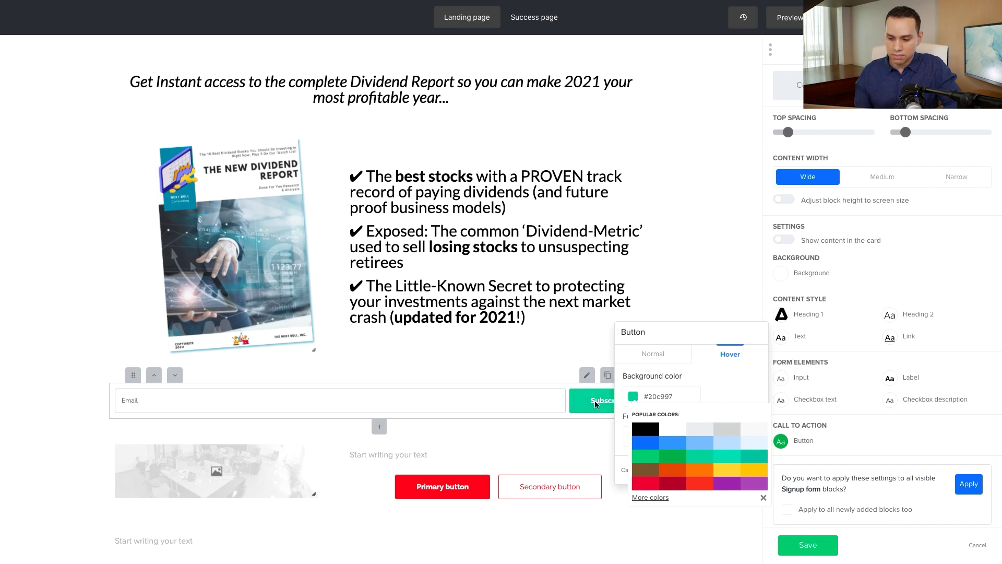
Change the signup button's normal text font to Lato
{"action": "left_click", "coordinate": [655, 354]}
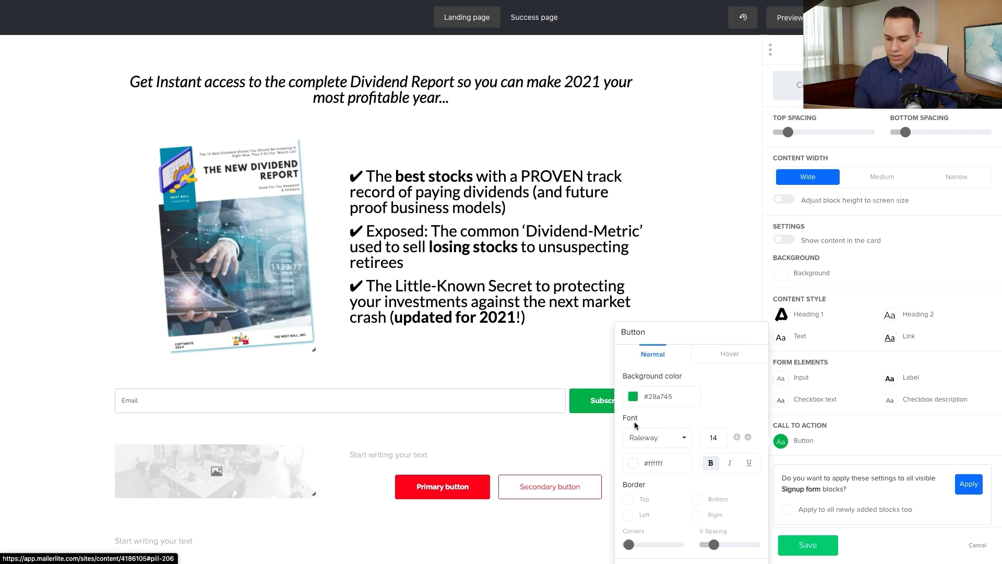
{"action": "left_click", "coordinate": [667, 441]}
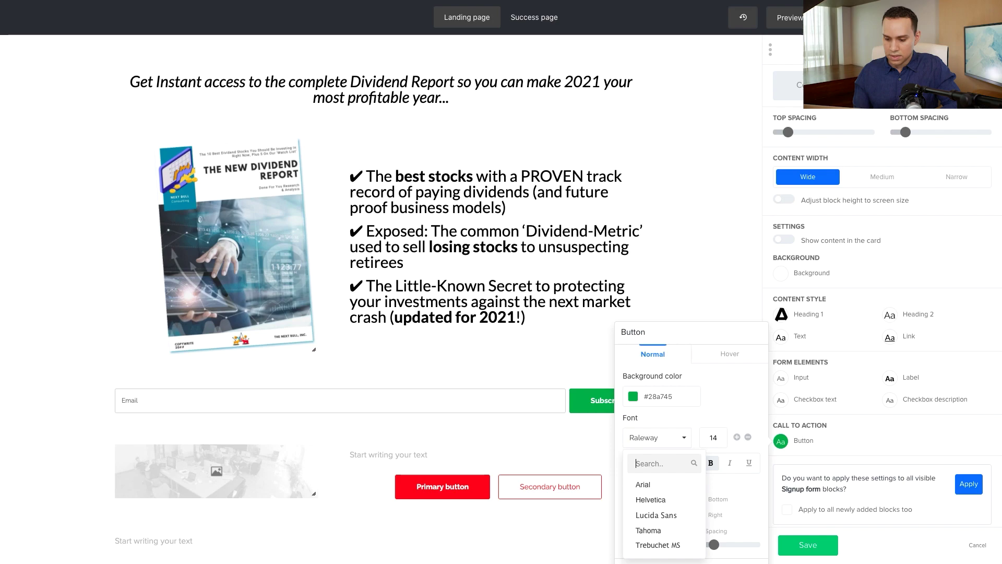
{"action": "type", "text": "lat"}
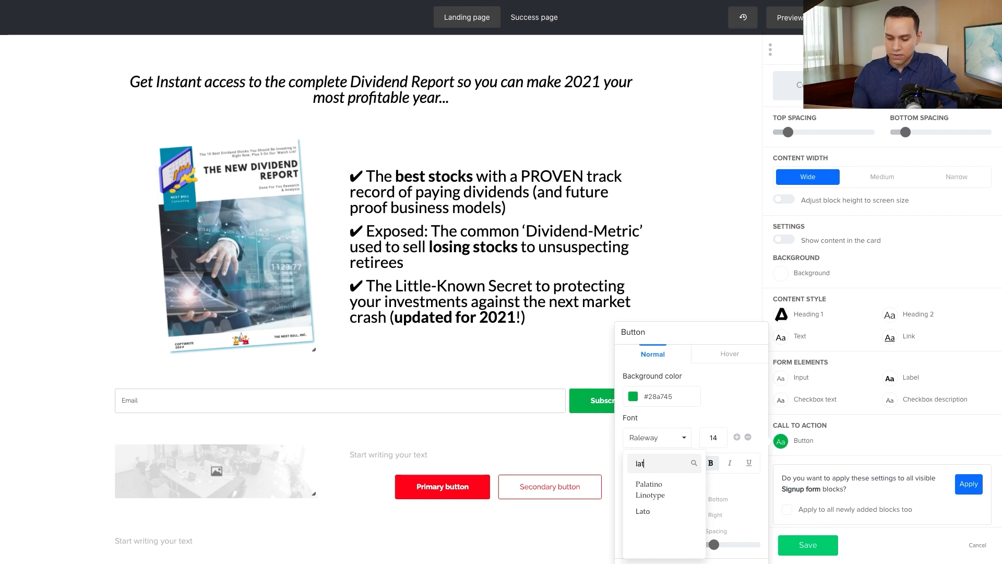
{"action": "left_click", "coordinate": [643, 512]}
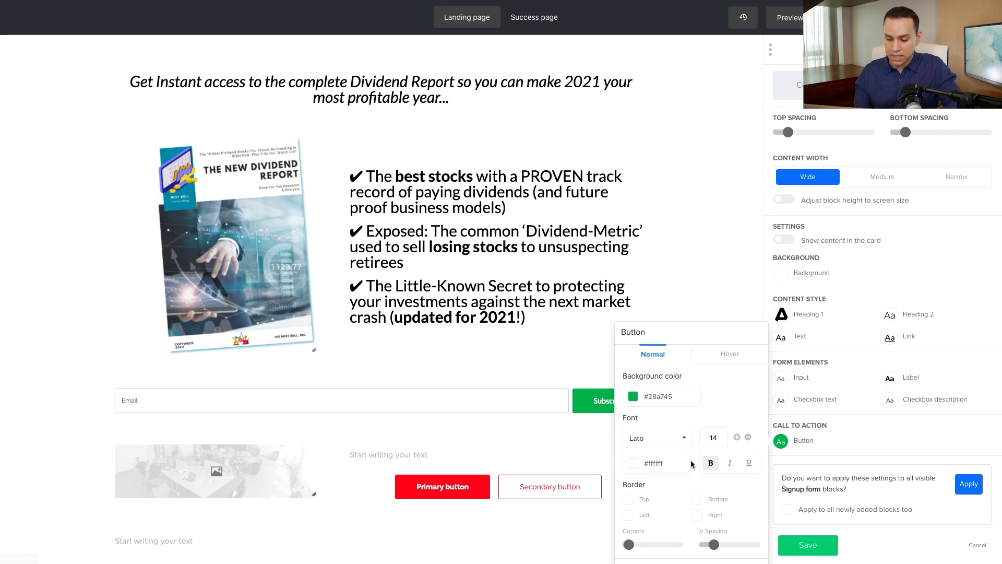
{"action": "double_click", "coordinate": [717, 437]}
{"action": "type", "text": "2"}
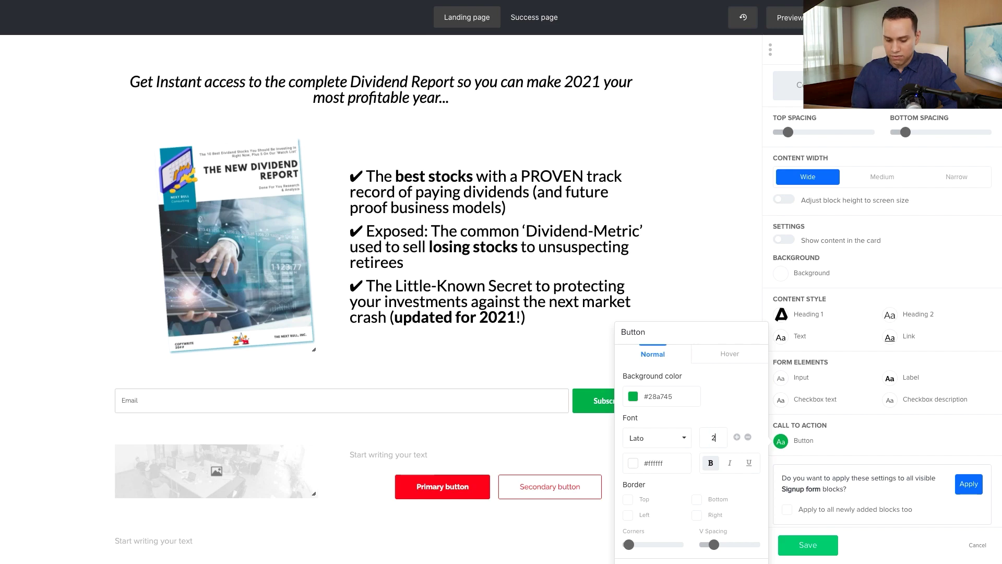
{"action": "key", "text": "Escape"}
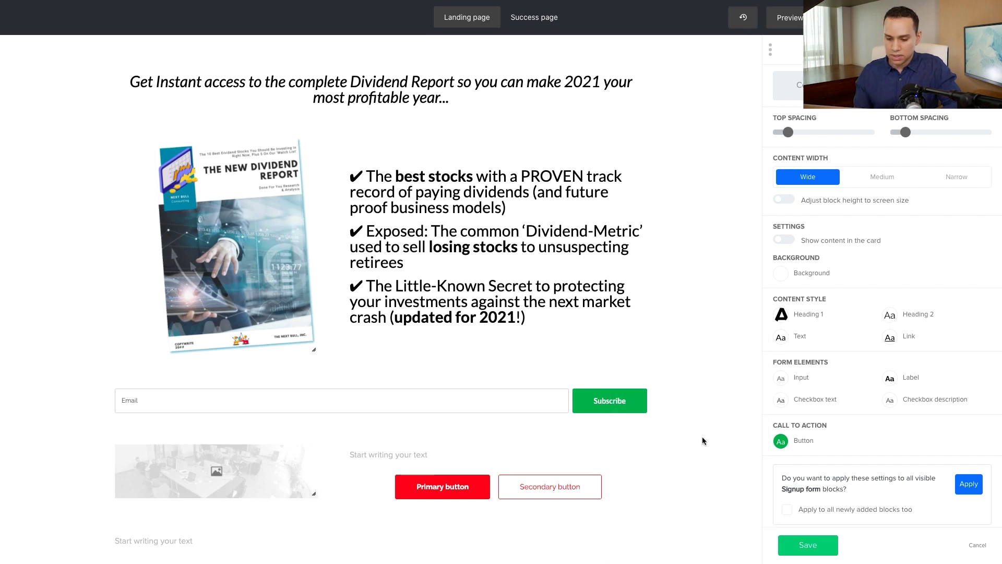
Increase the signup button's font size to 24 and check its hover color on the page
{"action": "left_click", "coordinate": [781, 443]}
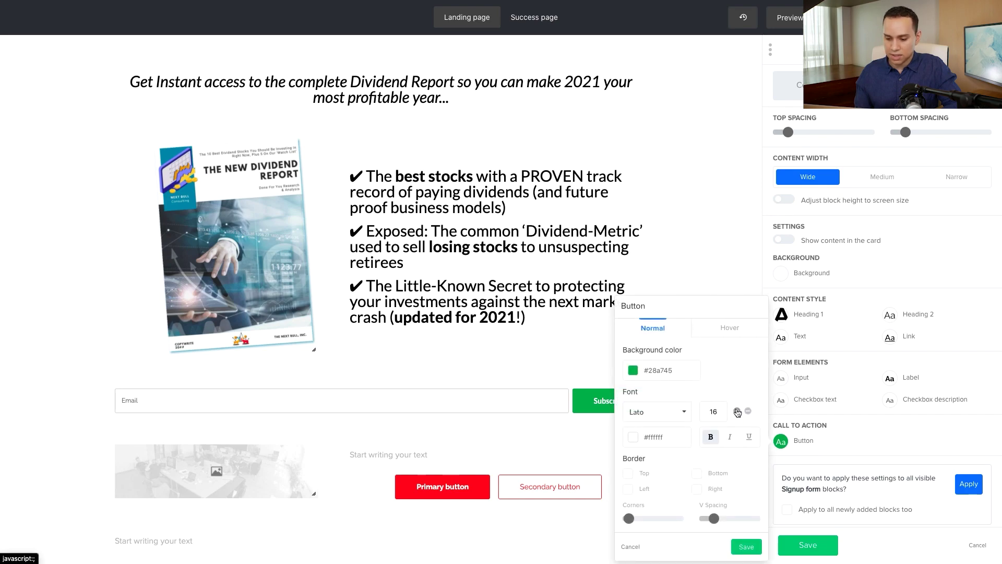
{"action": "left_click", "coordinate": [737, 412]}
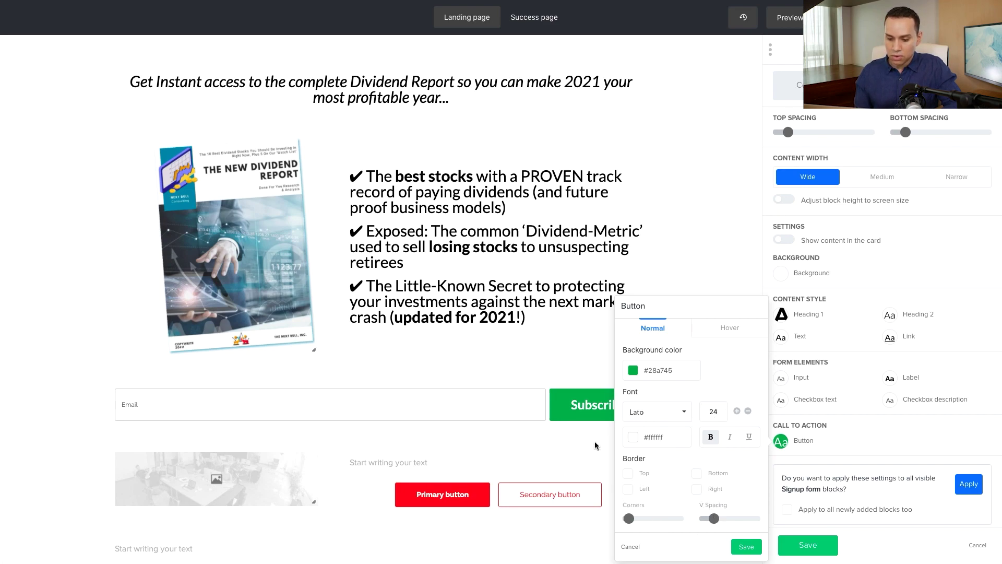
{"action": "left_click", "coordinate": [529, 439]}
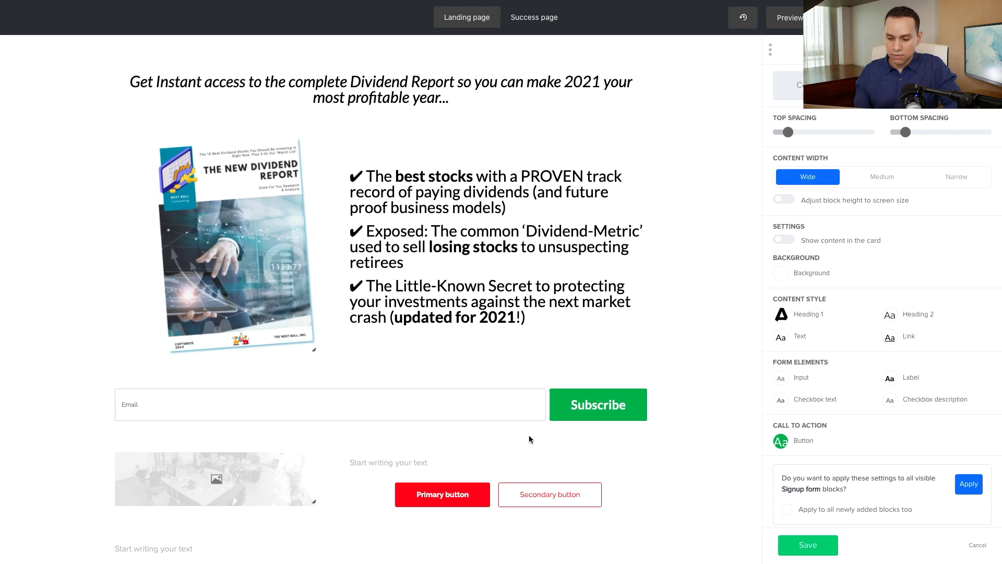
{"action": "left_click", "coordinate": [591, 409]}
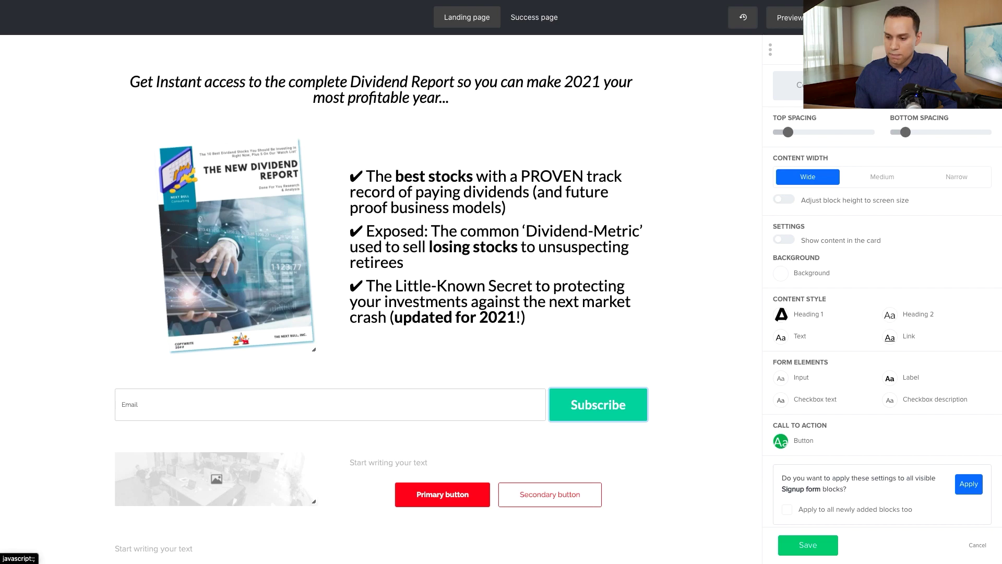
Change the font of the signup form's email input to Lato
{"action": "mouse_move", "coordinate": [386, 427]}
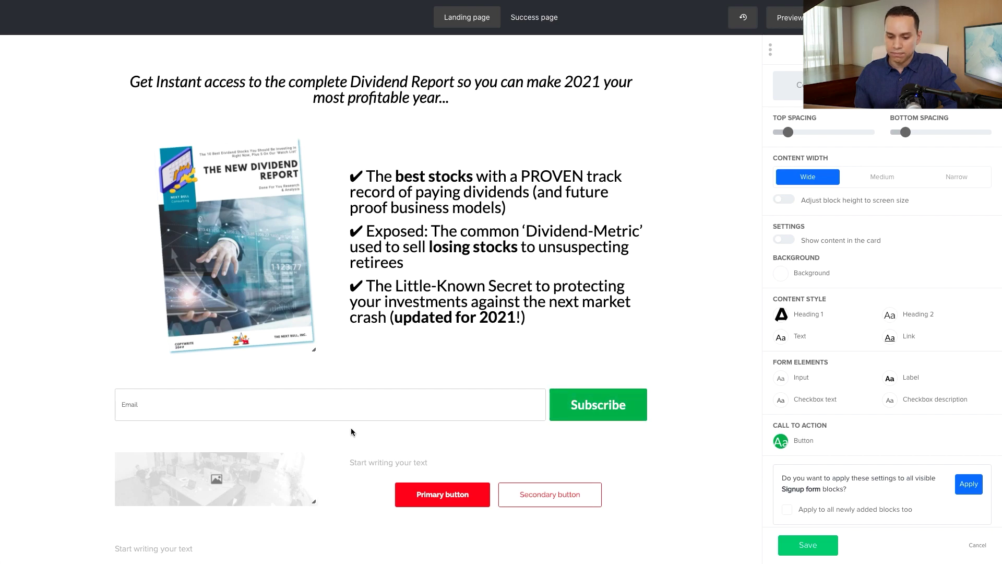
{"action": "left_click", "coordinate": [188, 399]}
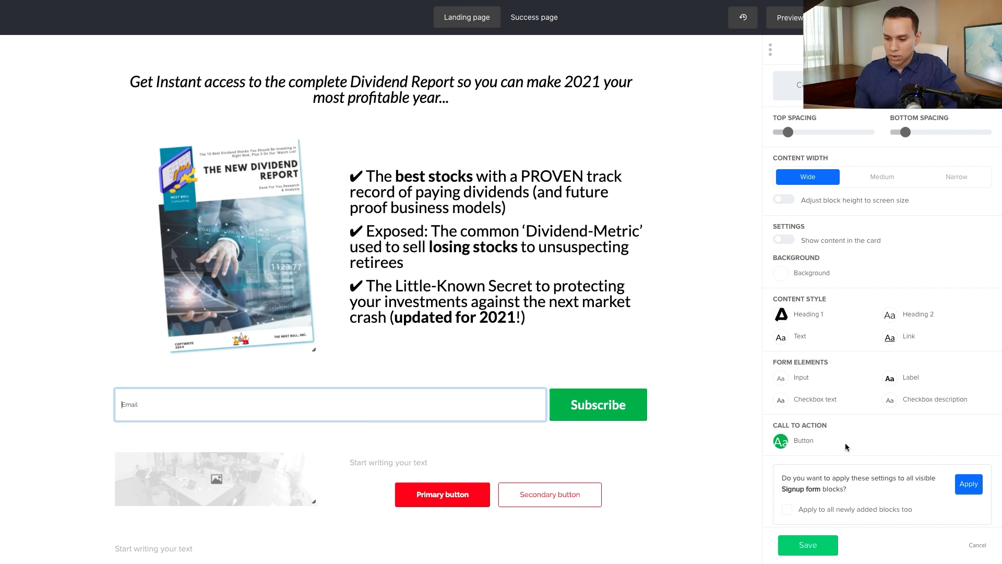
{"action": "left_click", "coordinate": [780, 379]}
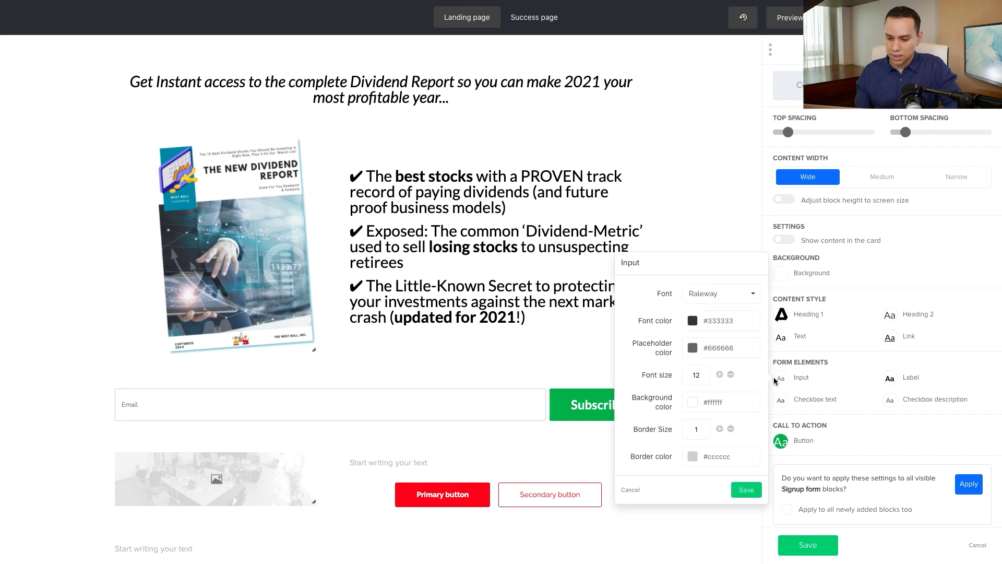
{"action": "left_click", "coordinate": [717, 304]}
{"action": "left_click", "coordinate": [715, 323]}
{"action": "type", "text": "lat"}
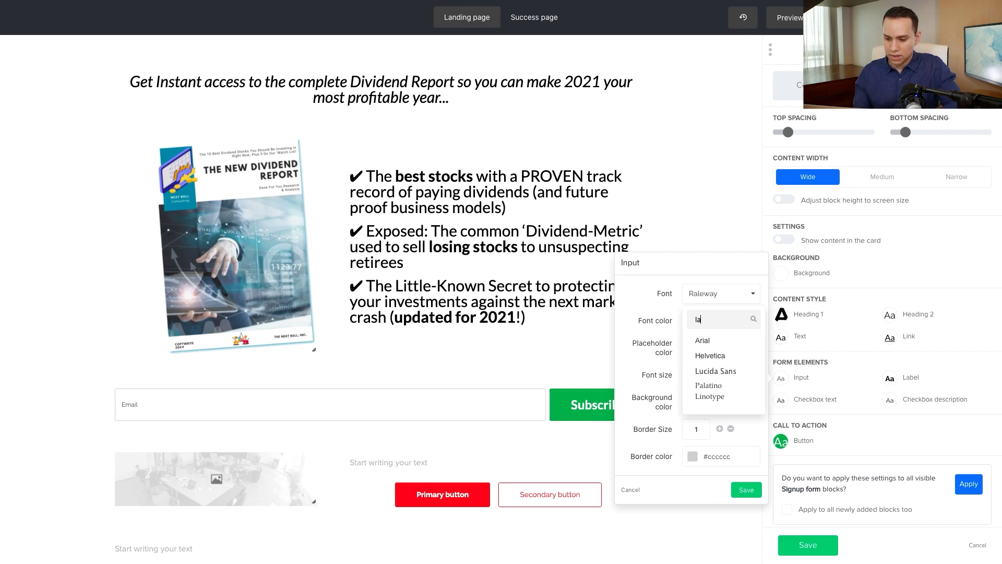
{"action": "left_click", "coordinate": [705, 367]}
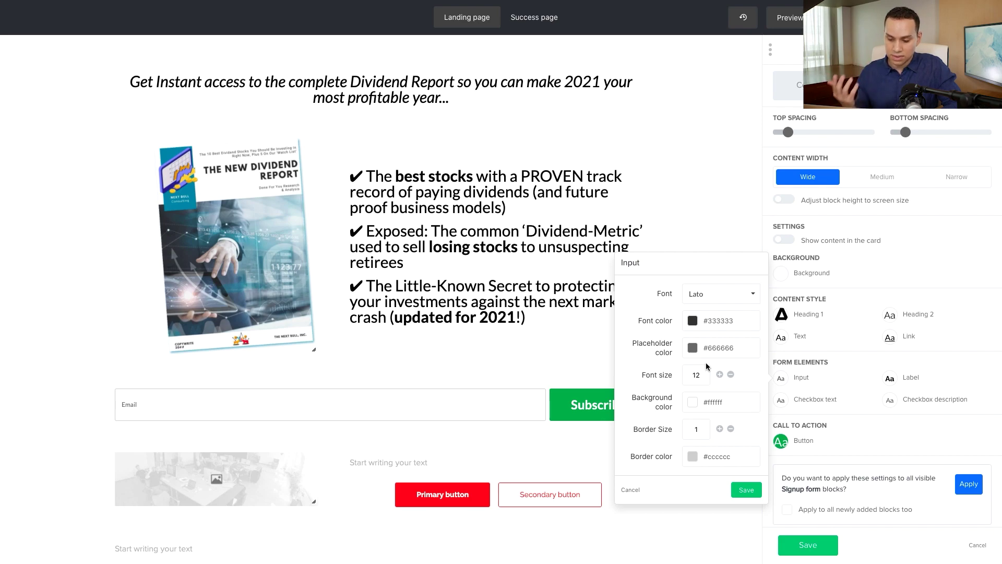
Increase the email input's font size to 18 and save the input style
{"action": "left_click", "coordinate": [720, 374]}
{"action": "left_click", "coordinate": [719, 375]}
{"action": "left_click", "coordinate": [720, 375]}
{"action": "left_click", "coordinate": [720, 375]}
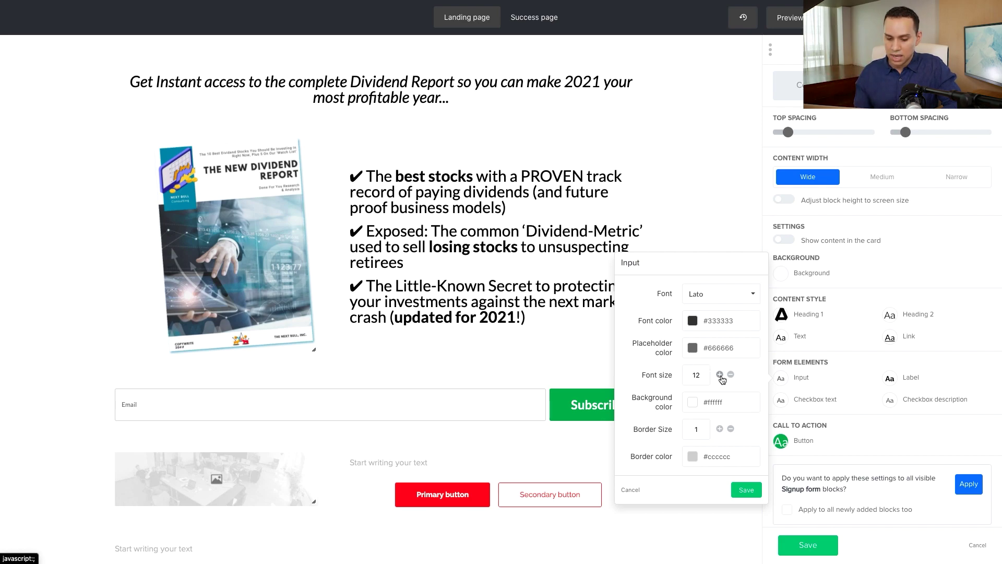
{"action": "left_click", "coordinate": [720, 375]}
{"action": "left_click", "coordinate": [720, 374]}
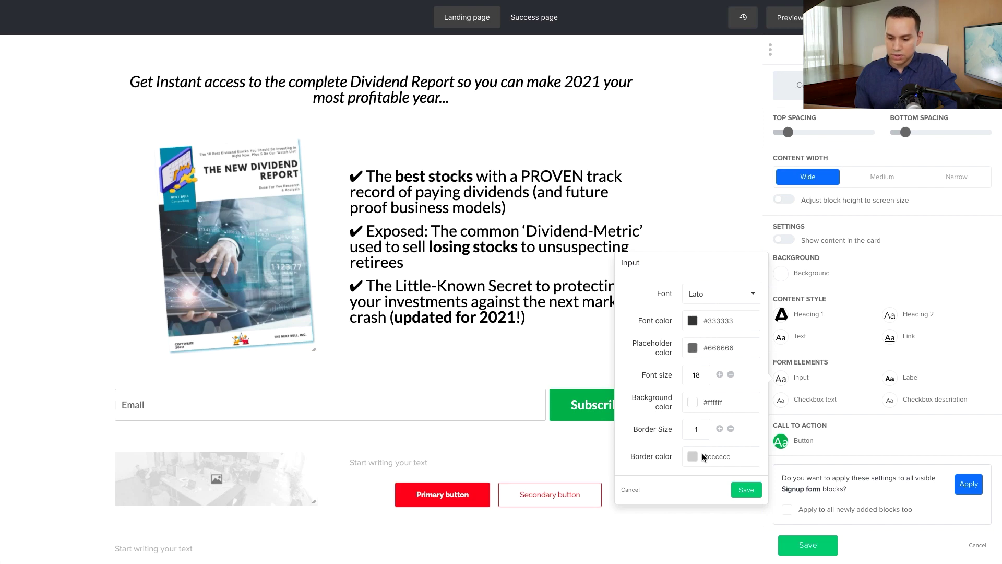
{"action": "left_click", "coordinate": [747, 491]}
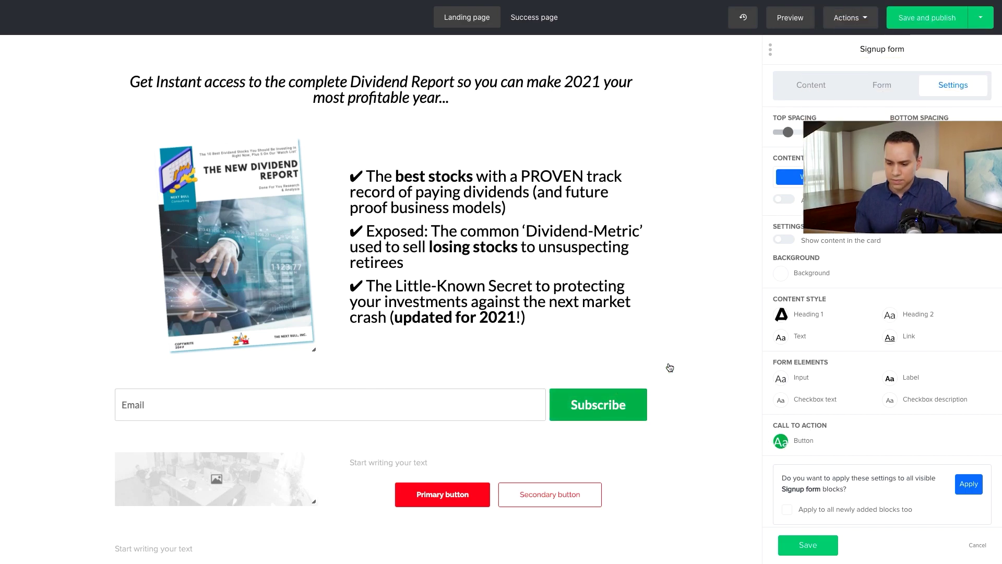
Change the signup form's button text to "Download Now"
{"action": "left_click", "coordinate": [794, 442]}
{"action": "left_click", "coordinate": [882, 85]}
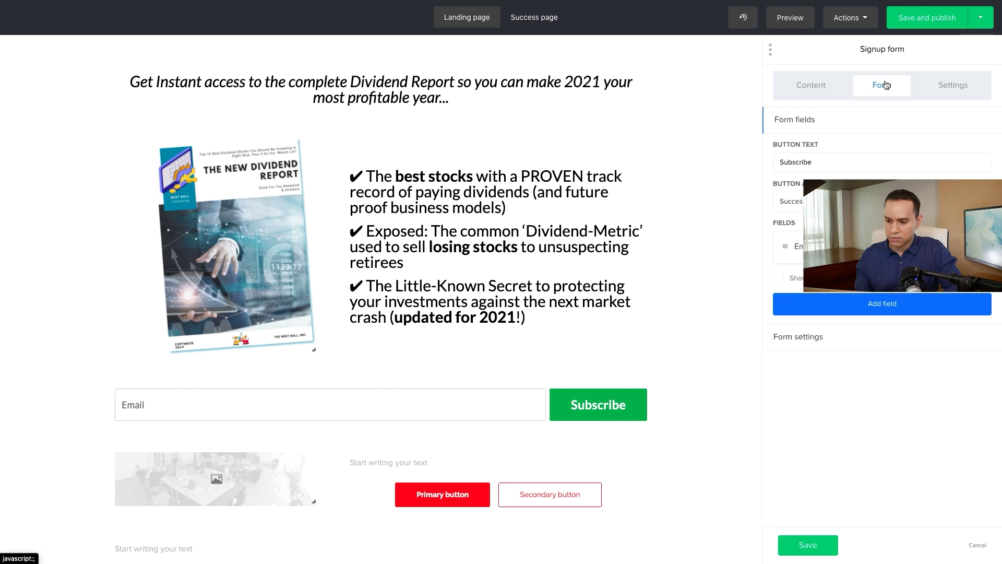
{"action": "left_click", "coordinate": [824, 160]}
{"action": "double_click", "coordinate": [824, 160]}
{"action": "type", "text": "D"}
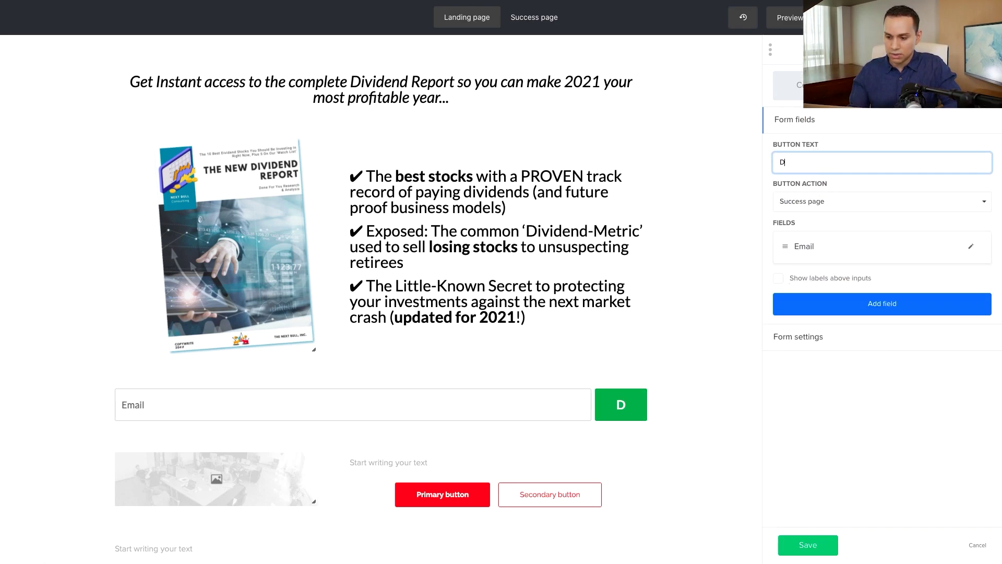
{"action": "type", "text": "ownload Now"}
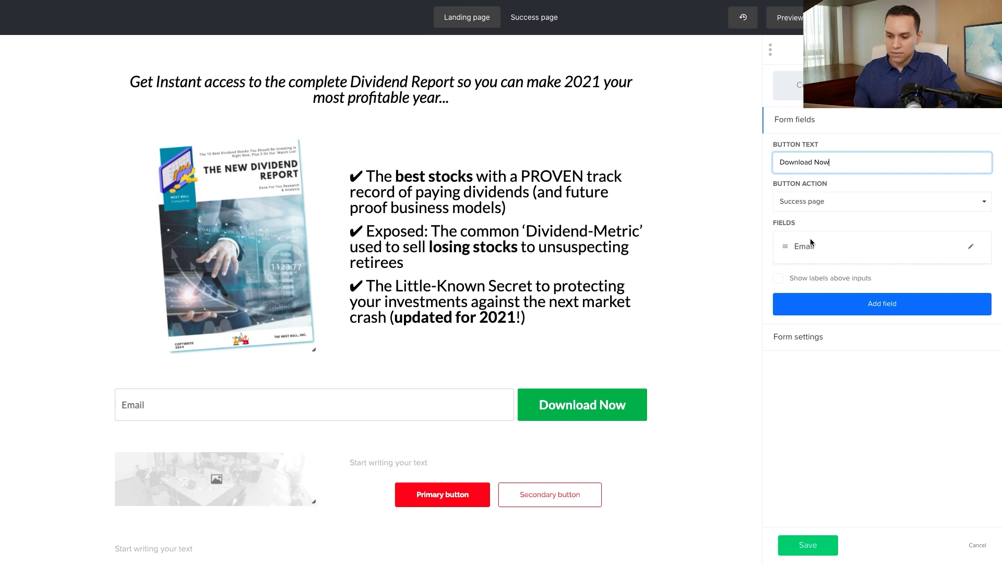
Change the email field's label to "Enter Your Best Email..." and save the field
{"action": "left_click", "coordinate": [971, 249]}
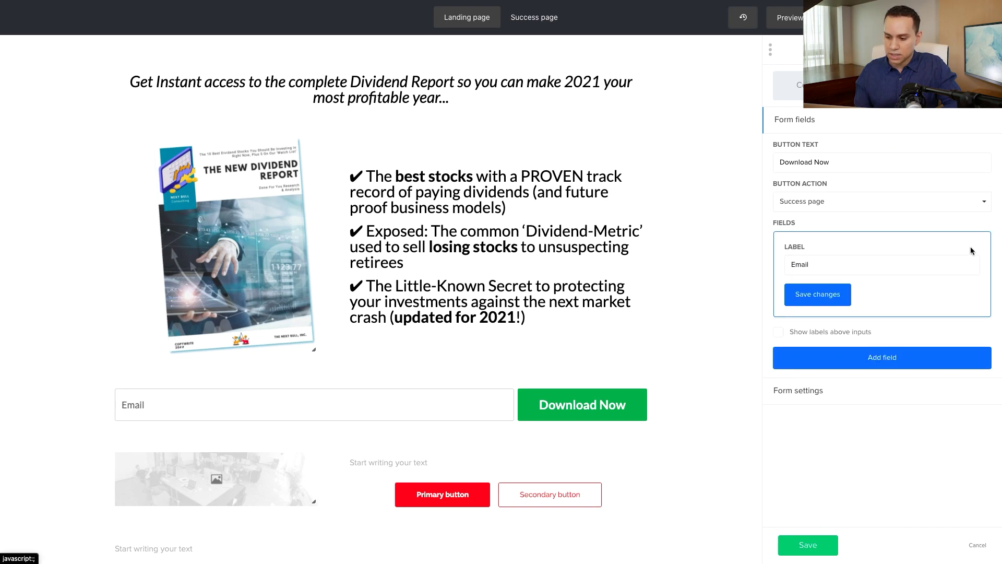
{"action": "left_click", "coordinate": [851, 265]}
{"action": "double_click", "coordinate": [851, 264]}
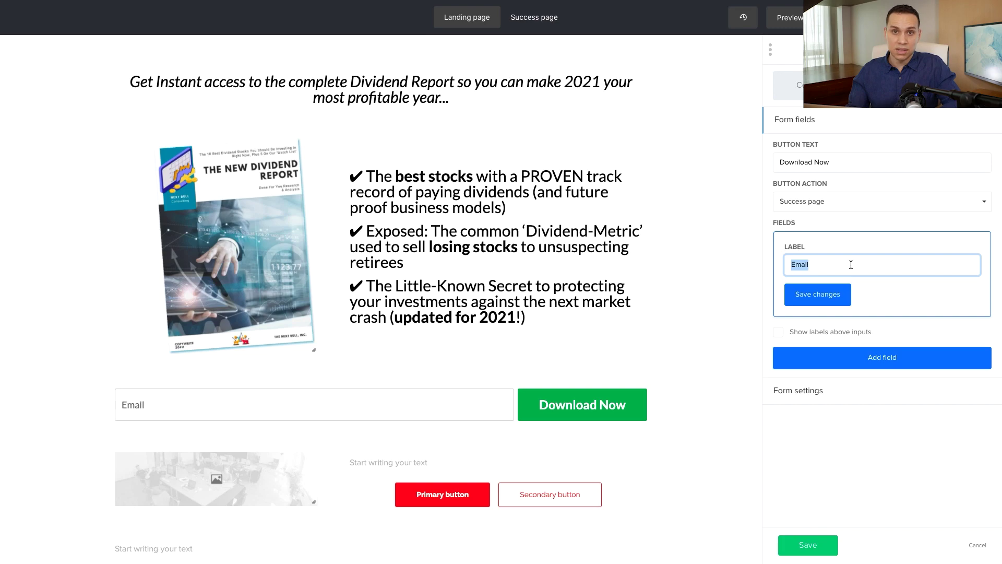
{"action": "type", "text": "Enter Your Best Email..."}
{"action": "left_click", "coordinate": [824, 296]}
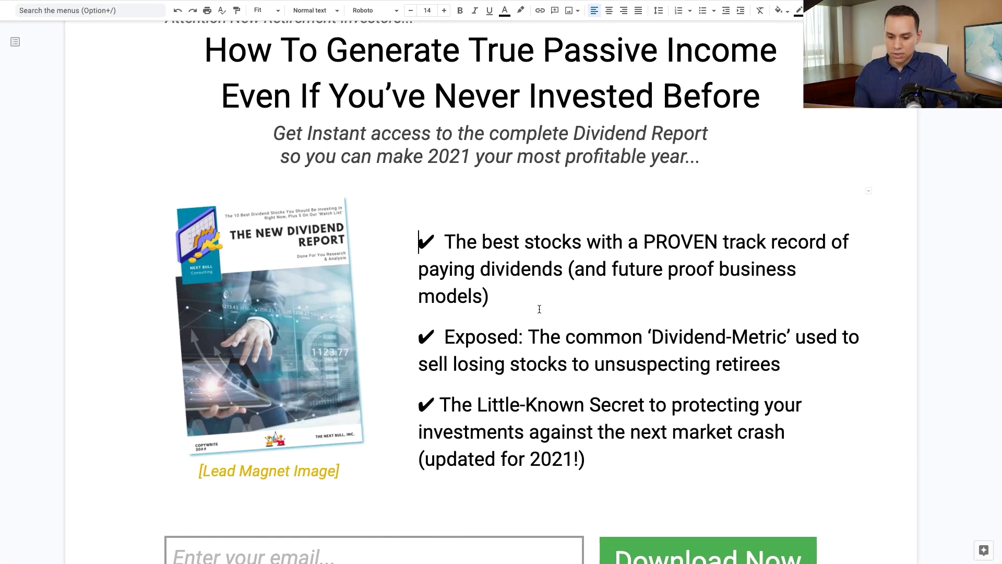
Insert the circular profile photo into the image block below the signup form and shrink it to about 143 x 143
{"action": "scroll", "coordinate": [540, 308], "scroll_direction": "down", "scroll_amount": 1}
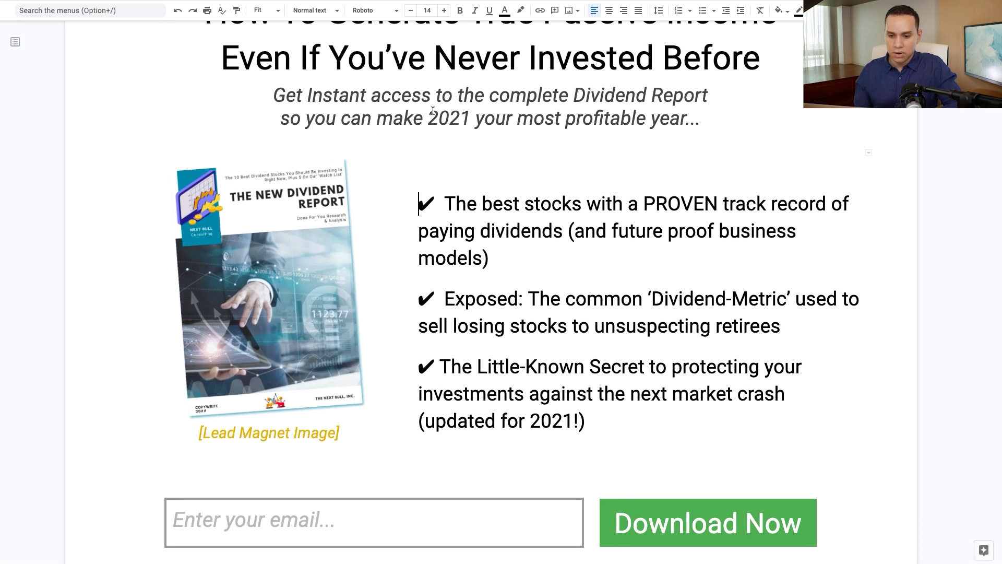
{"action": "scroll", "coordinate": [432, 110], "scroll_direction": "up", "scroll_amount": 1}
{"action": "scroll", "coordinate": [460, 319], "scroll_direction": "down", "scroll_amount": 3}
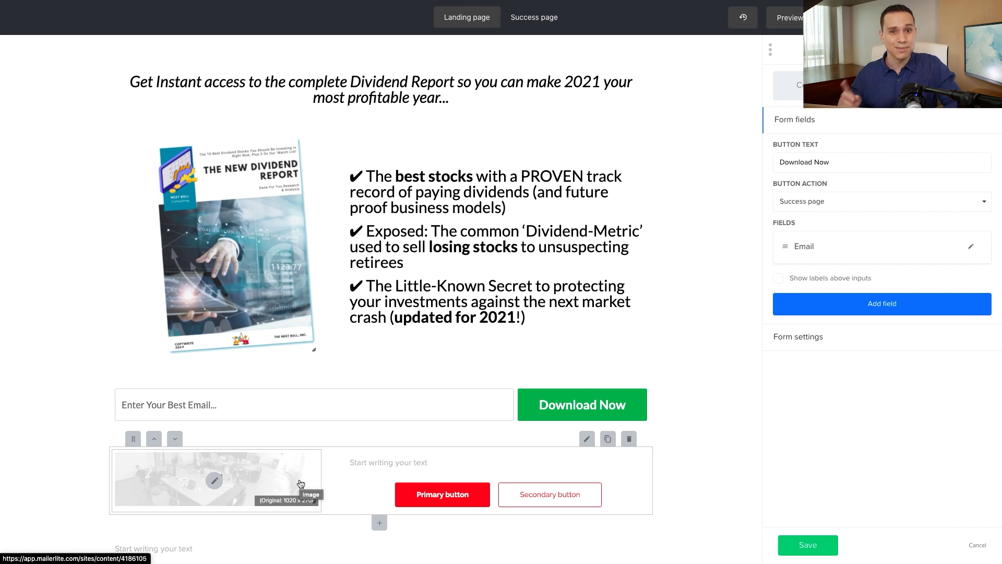
{"action": "left_click", "coordinate": [214, 481]}
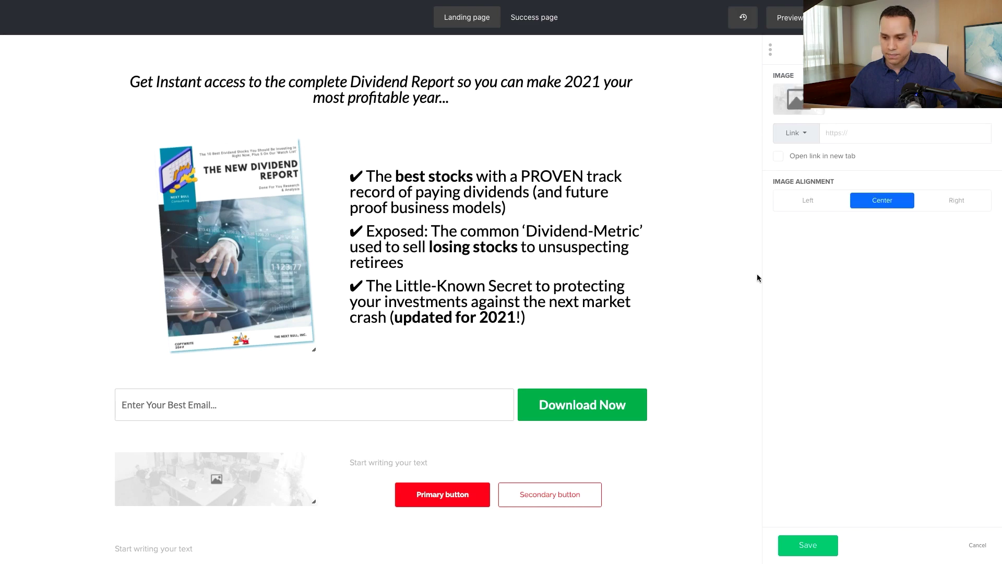
{"action": "left_click", "coordinate": [796, 99]}
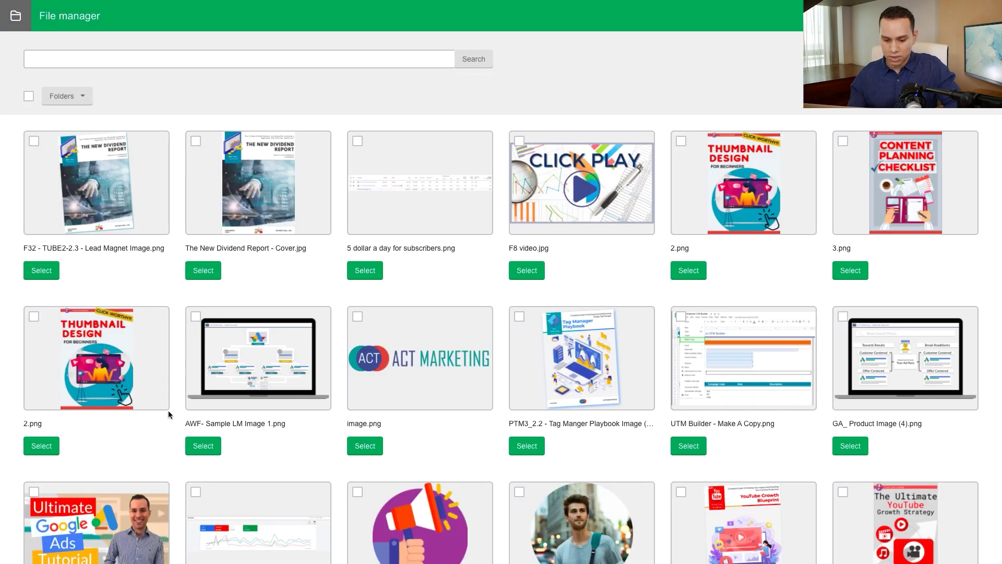
{"action": "scroll", "coordinate": [642, 416], "scroll_direction": "down", "scroll_amount": 1}
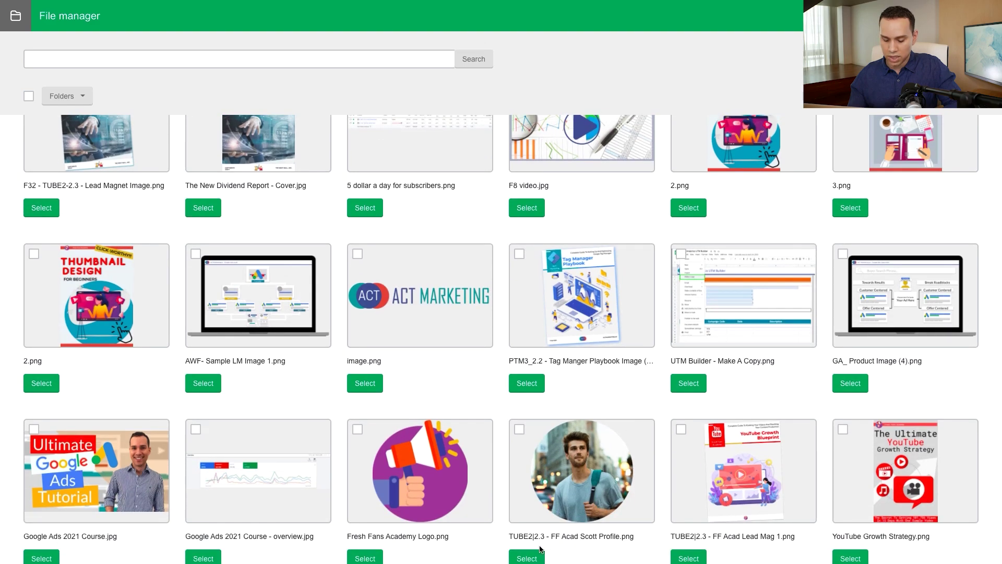
{"action": "left_click", "coordinate": [527, 557]}
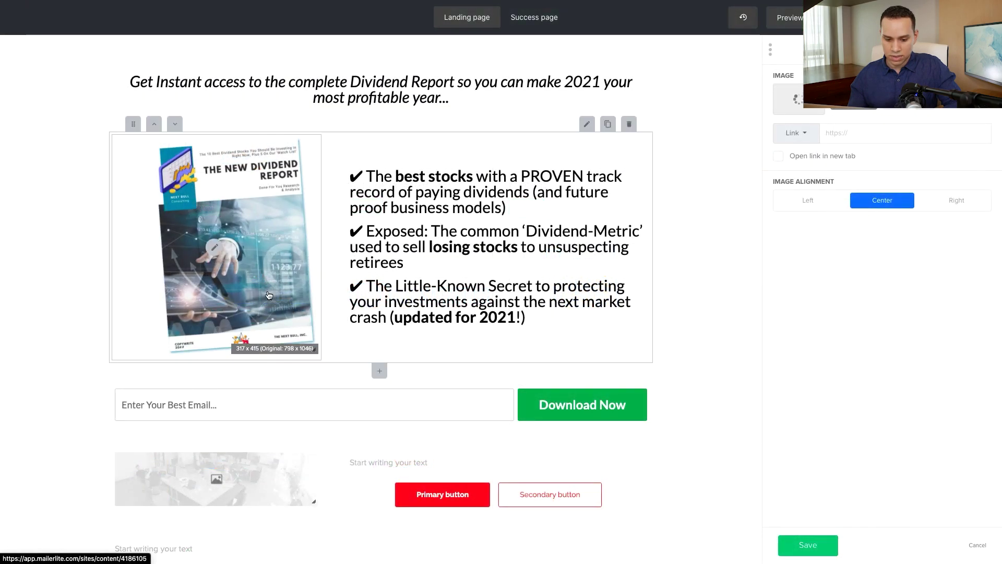
{"action": "scroll", "coordinate": [233, 486], "scroll_direction": "down", "scroll_amount": 2}
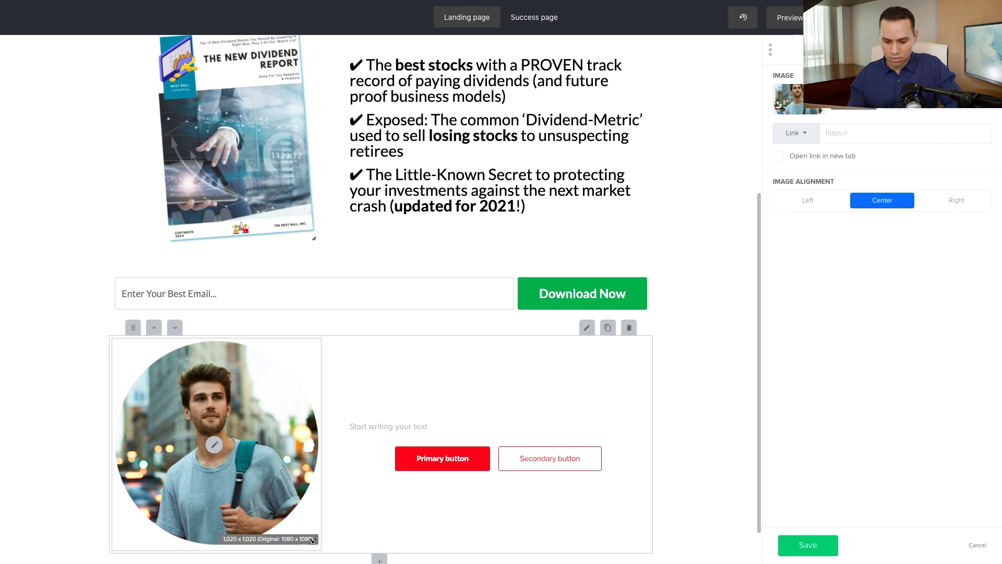
{"action": "left_click_drag", "start_coordinate": [315, 541], "coordinate": [305, 499]}
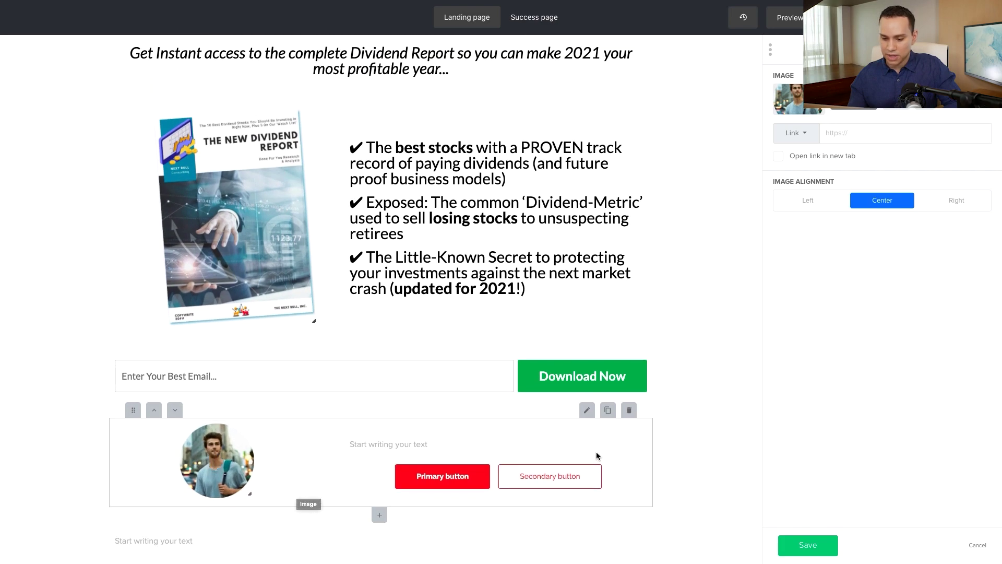
Remove the buttons from the profile photo block and set its media position to Right
{"action": "left_click", "coordinate": [547, 432]}
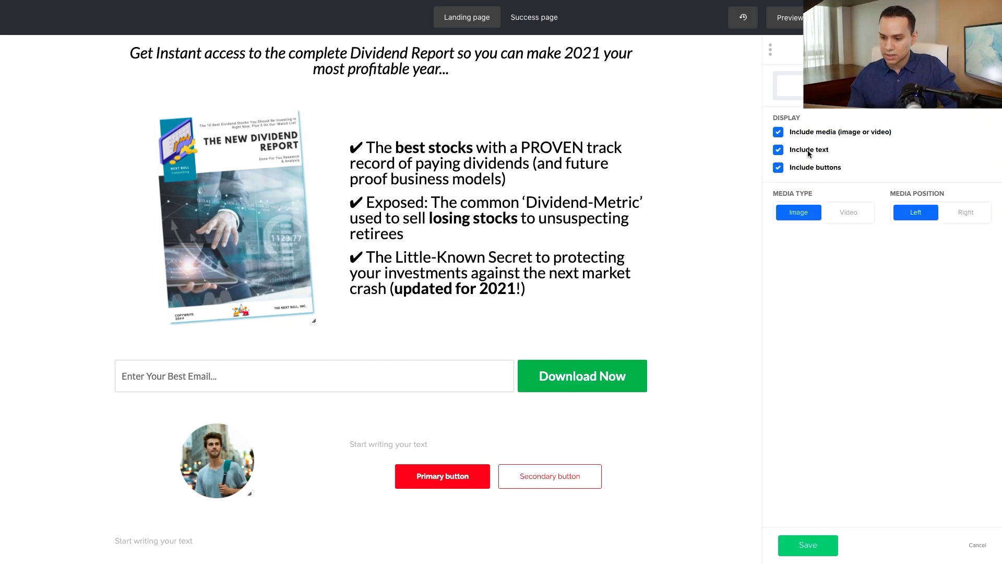
{"action": "left_click", "coordinate": [778, 168]}
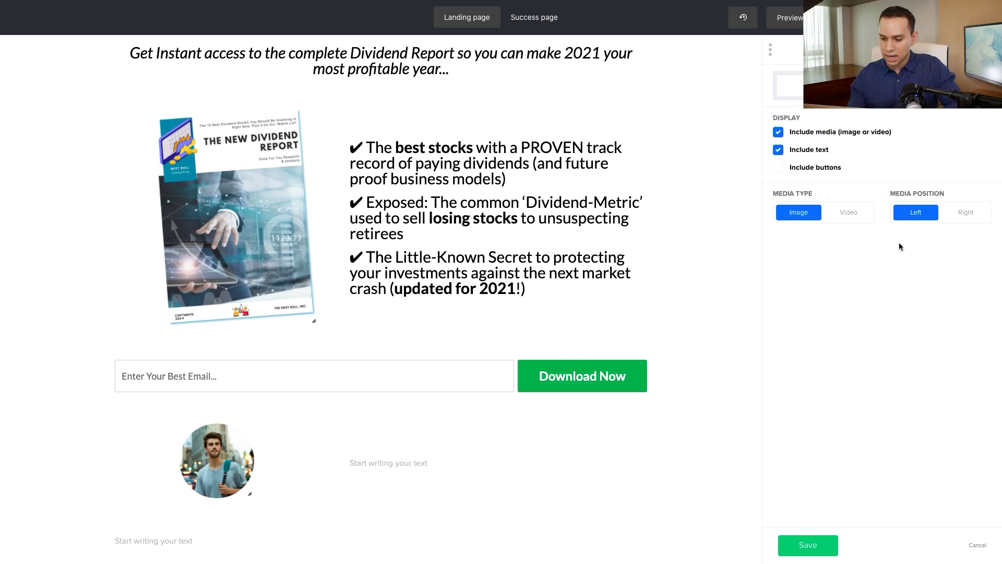
{"action": "left_click", "coordinate": [965, 213]}
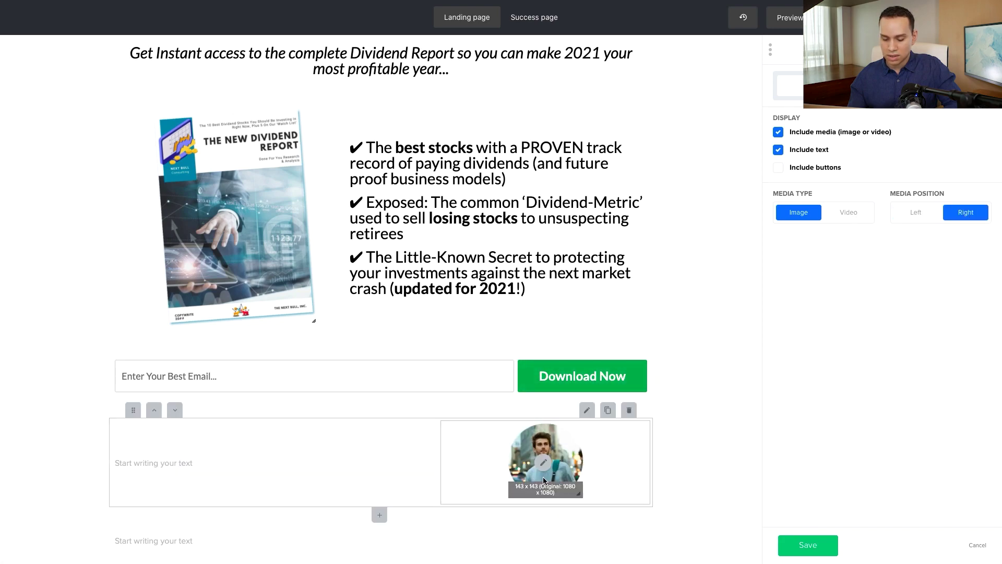
Enter the italic testimonial "This report was a game changer for our portfolio!" beside the photo and "Legal Disclaimer Text" in the text block below
{"action": "left_click", "coordinate": [183, 463]}
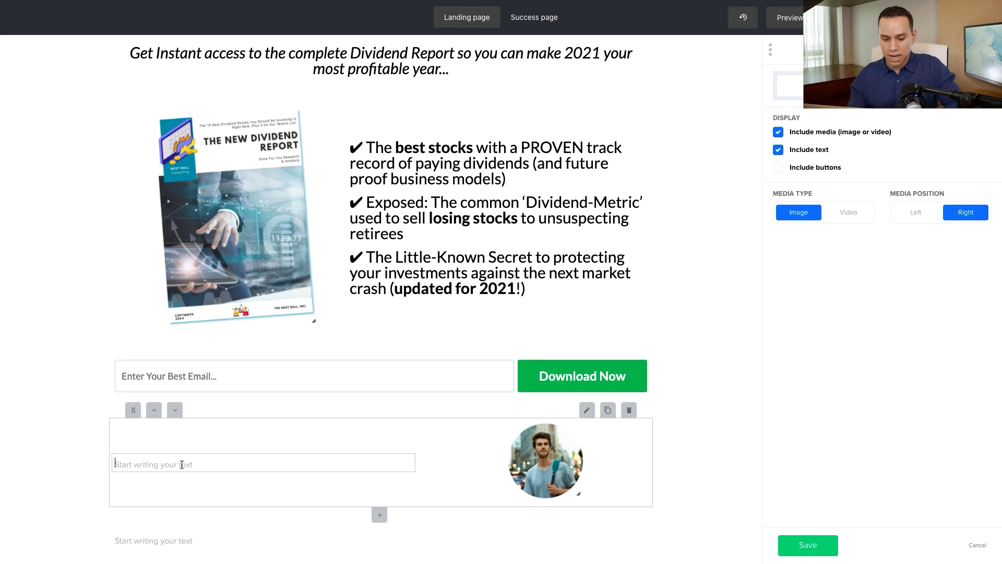
{"action": "type", "text": "\""}
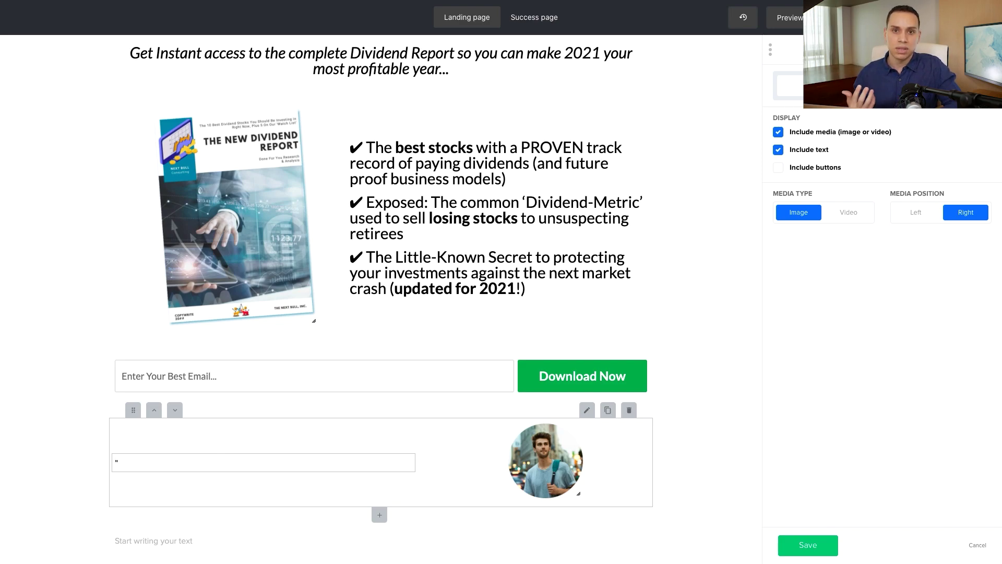
{"action": "type", "text": "This report was a game changer for our portfolio!\""}
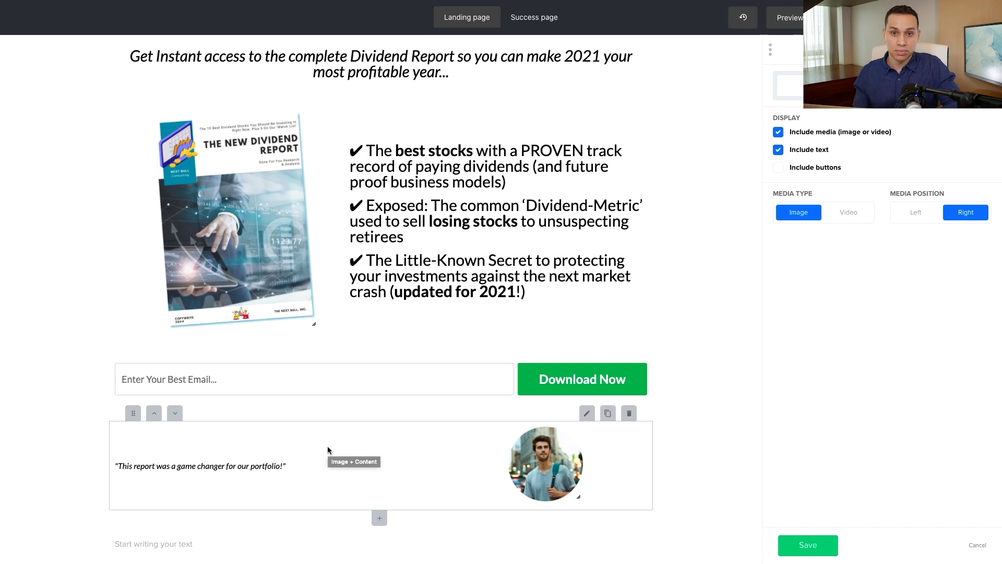
{"action": "left_click", "coordinate": [234, 546]}
{"action": "type", "text": "Legal Disclaimer Text"}
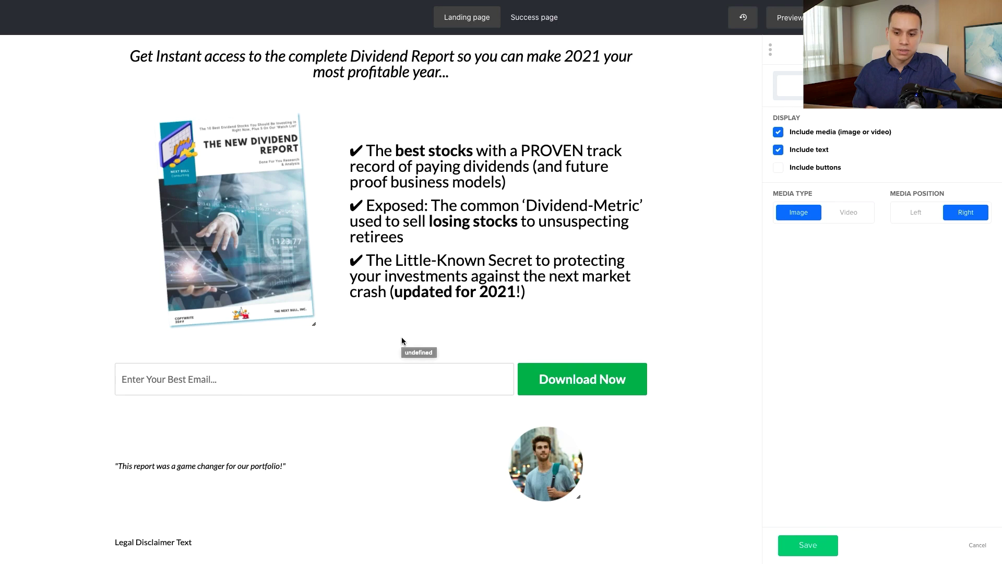
Preview the whole landing page in the desktop view, from the attention line to the legal disclaimer, and close the preview
{"action": "scroll", "coordinate": [402, 341], "scroll_direction": "up", "scroll_amount": 5}
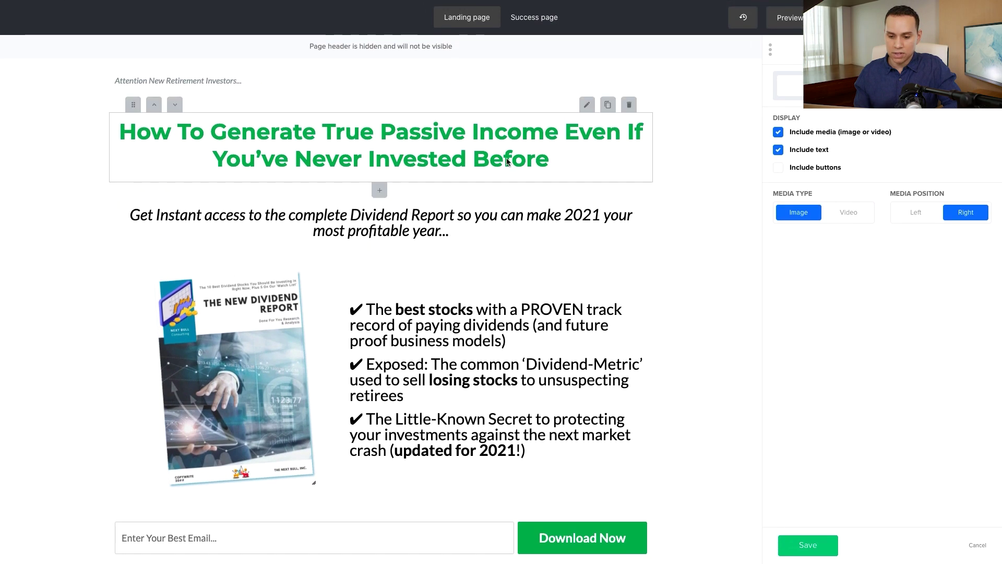
{"action": "left_click", "coordinate": [786, 18]}
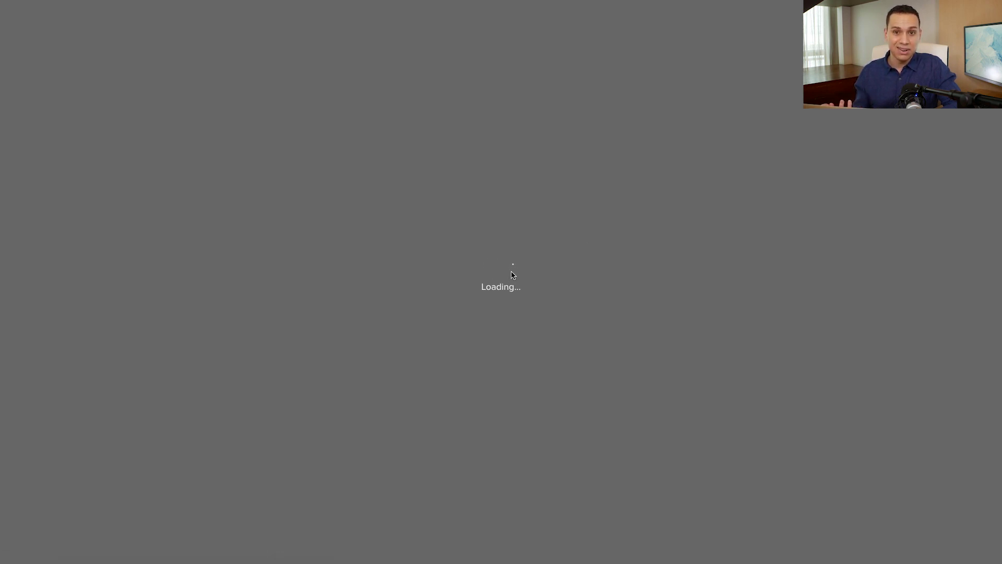
{"action": "scroll", "coordinate": [223, 236], "scroll_direction": "down", "scroll_amount": 5}
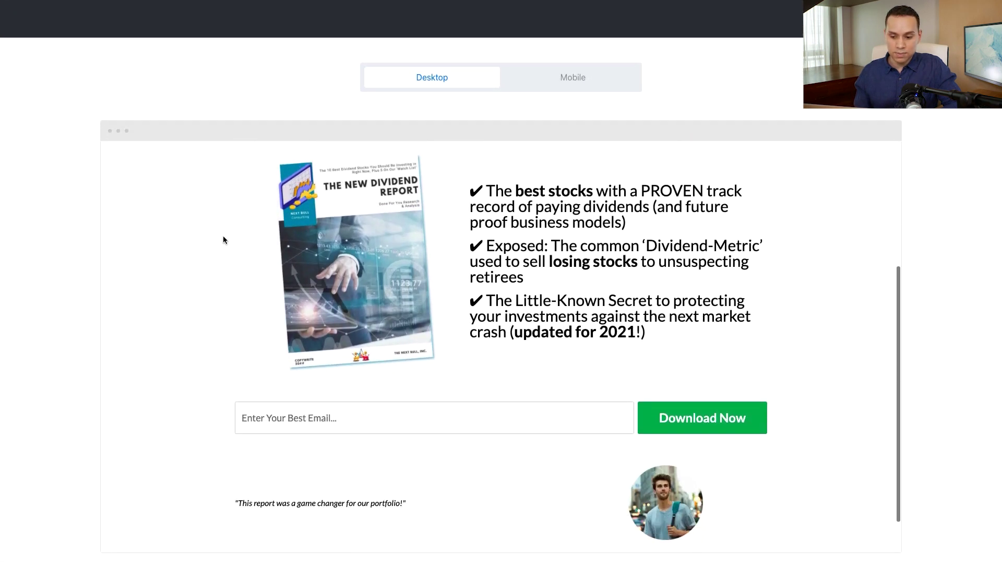
{"action": "scroll", "coordinate": [223, 240], "scroll_direction": "up", "scroll_amount": 5}
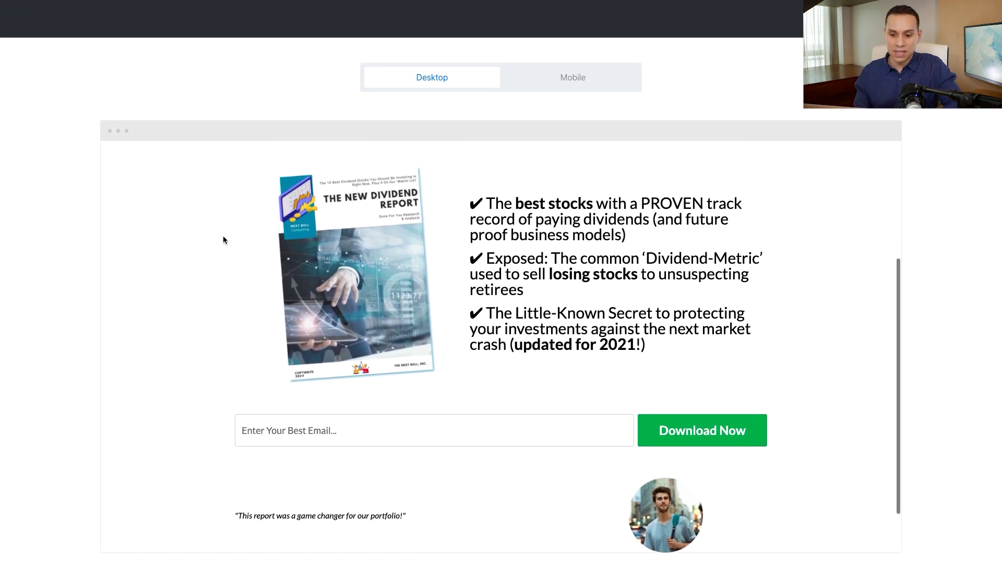
{"action": "scroll", "coordinate": [223, 240], "scroll_direction": "down", "scroll_amount": 3}
{"action": "scroll", "coordinate": [223, 240], "scroll_direction": "up", "scroll_amount": 3}
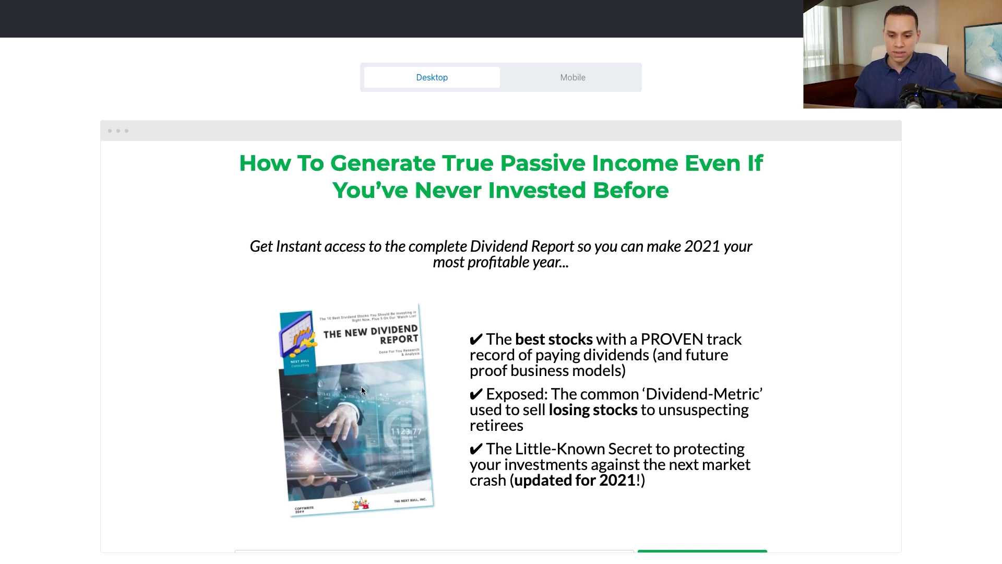
{"action": "scroll", "coordinate": [361, 386], "scroll_direction": "up", "scroll_amount": 1}
{"action": "scroll", "coordinate": [436, 320], "scroll_direction": "down", "scroll_amount": 5}
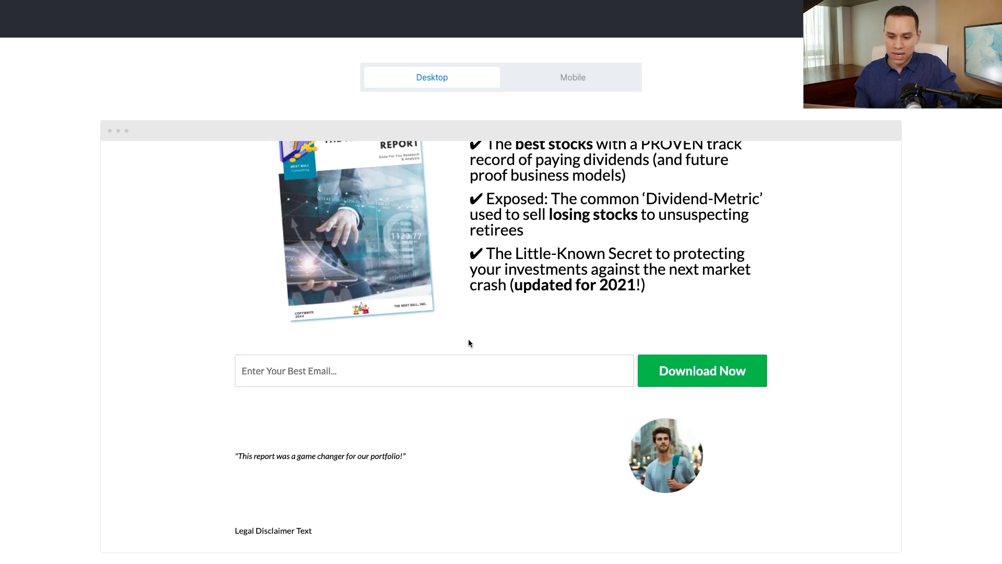
{"action": "scroll", "coordinate": [472, 336], "scroll_direction": "up", "scroll_amount": 5}
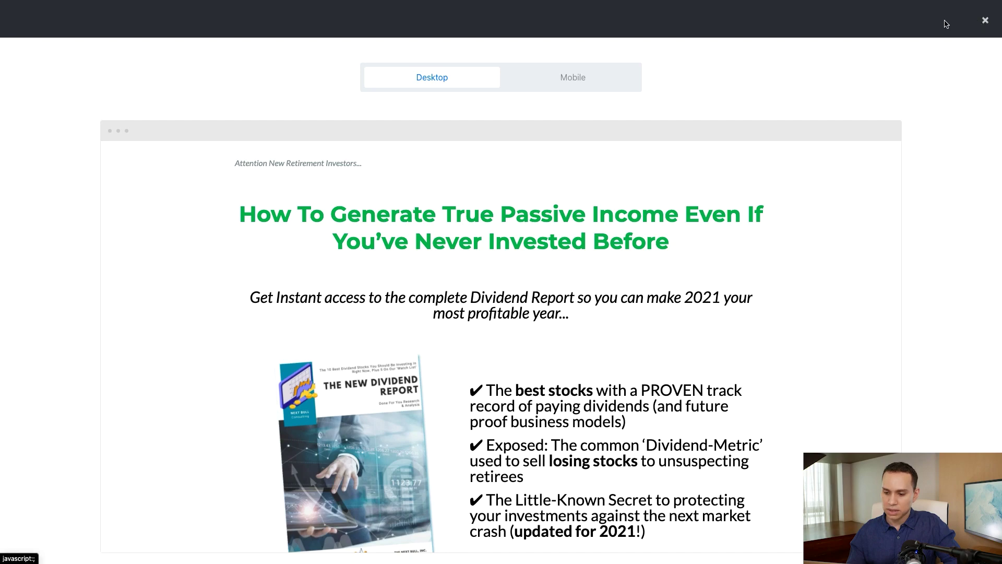
{"action": "left_click", "coordinate": [984, 21]}
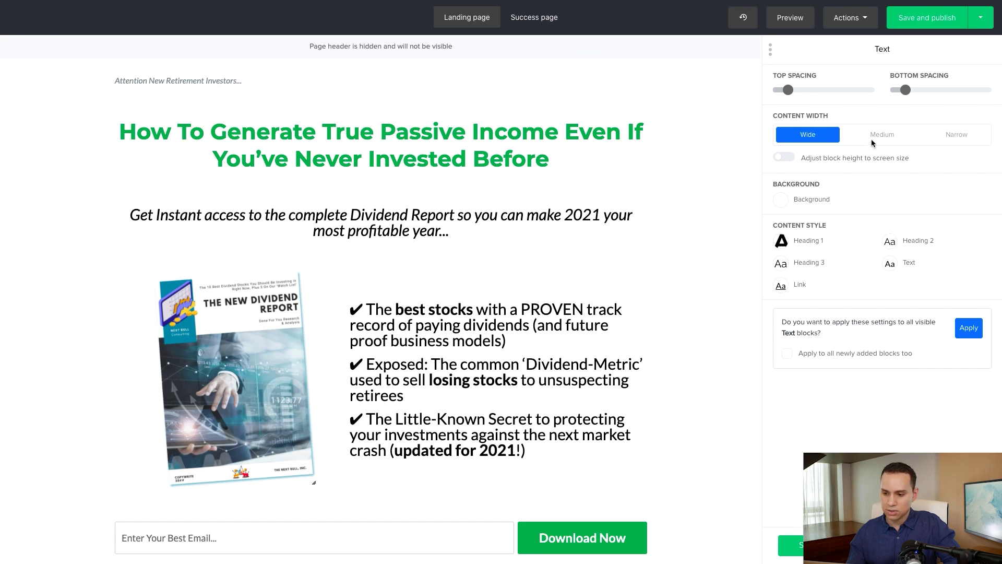
Try a top spacing of 0 on the "Attention New Retirement Investors..." text block and restore it to 30
{"action": "mouse_move", "coordinate": [796, 91]}
{"action": "left_click_drag", "start_coordinate": [770, 92], "coordinate": [765, 90]}
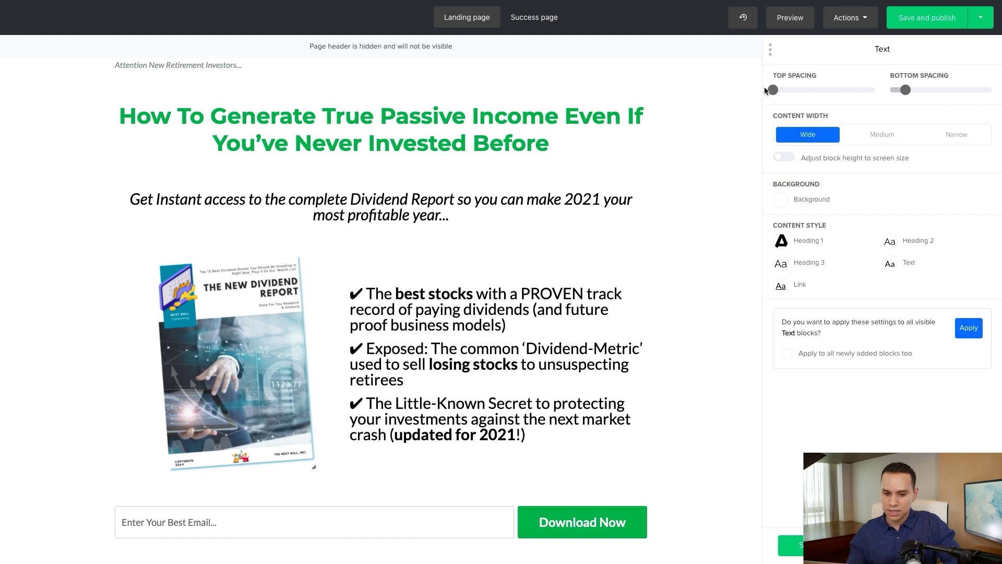
{"action": "mouse_move", "coordinate": [773, 92]}
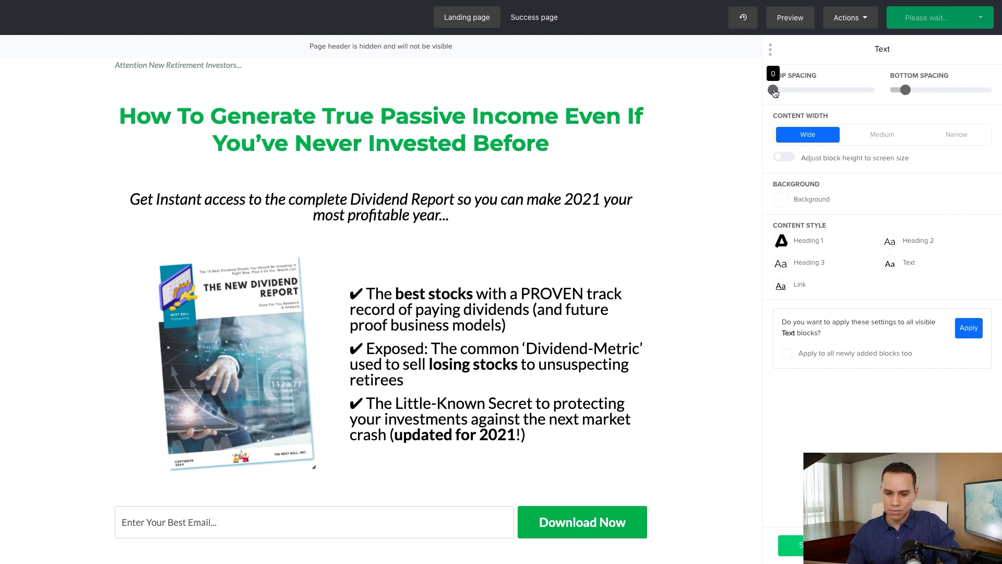
{"action": "left_click_drag", "start_coordinate": [774, 91], "coordinate": [787, 92]}
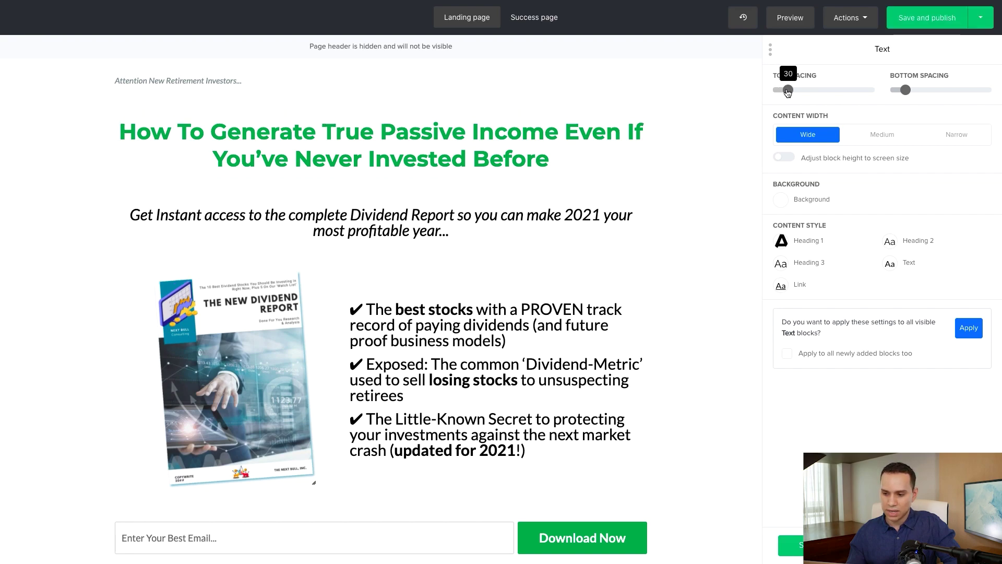
Close the gap above the headline by setting the attention line's bottom spacing and the headline block's top spacing to 0
{"action": "mouse_move", "coordinate": [905, 92]}
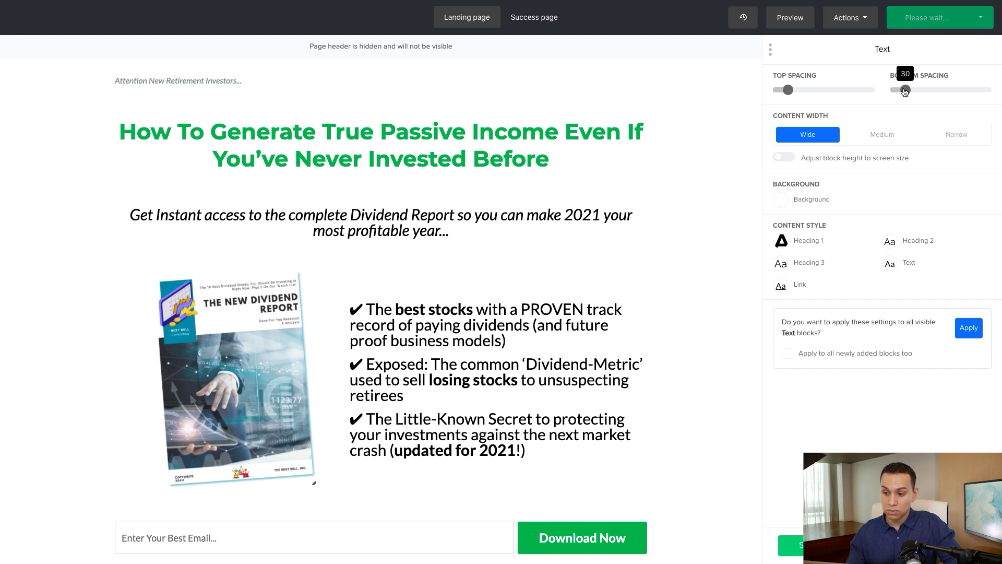
{"action": "left_click_drag", "start_coordinate": [906, 92], "coordinate": [882, 92]}
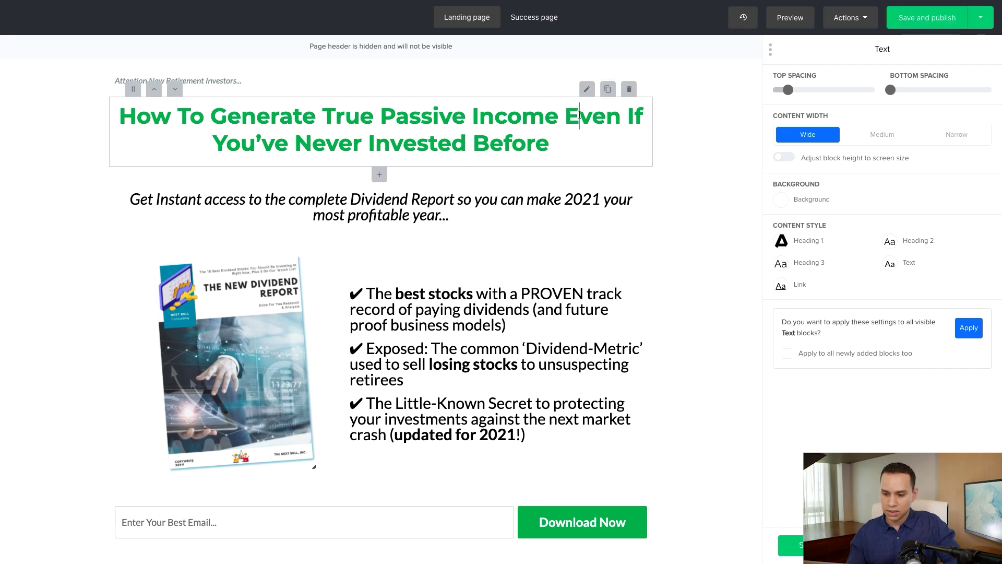
{"action": "left_click", "coordinate": [587, 93]}
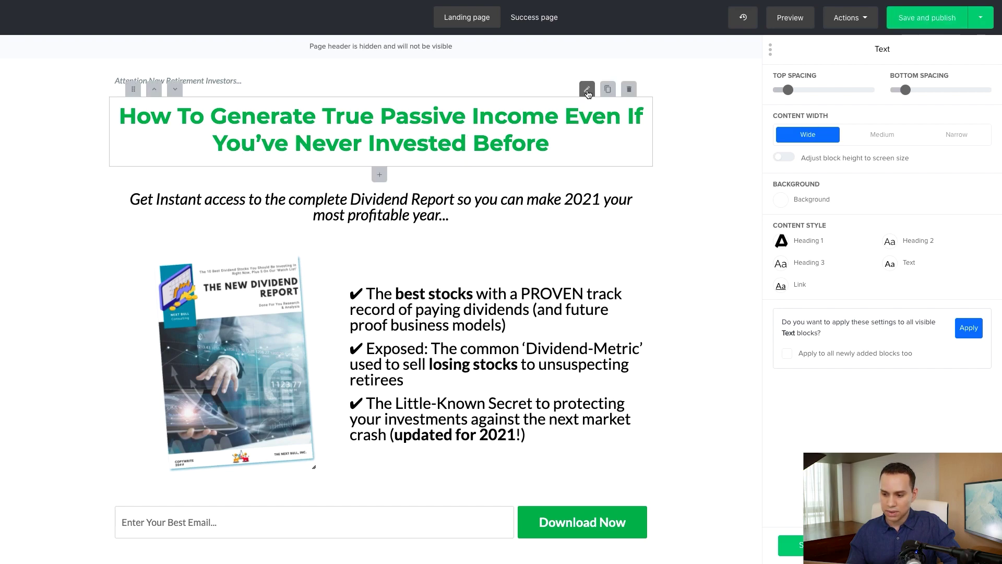
{"action": "mouse_move", "coordinate": [789, 89]}
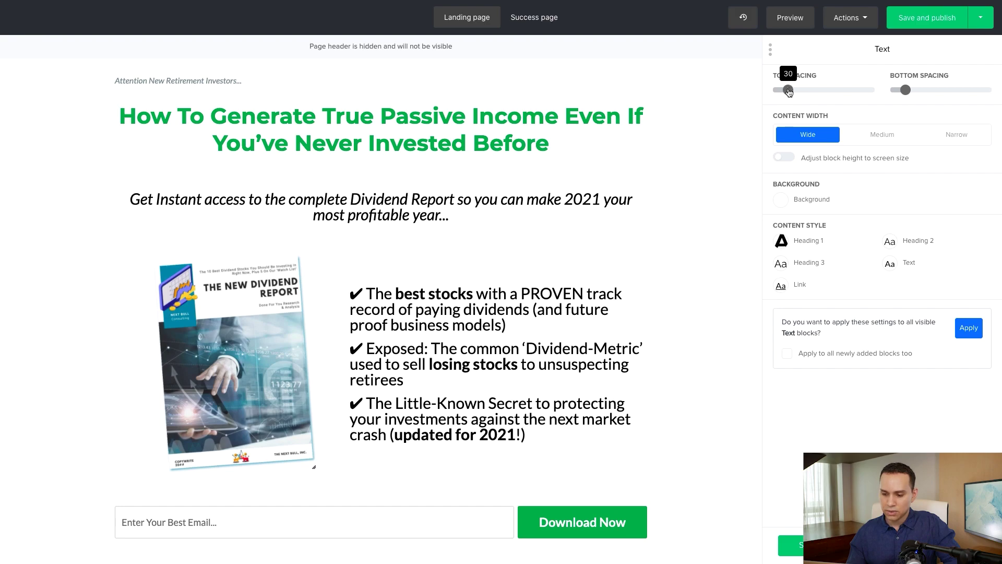
{"action": "left_click_drag", "start_coordinate": [786, 92], "coordinate": [768, 92]}
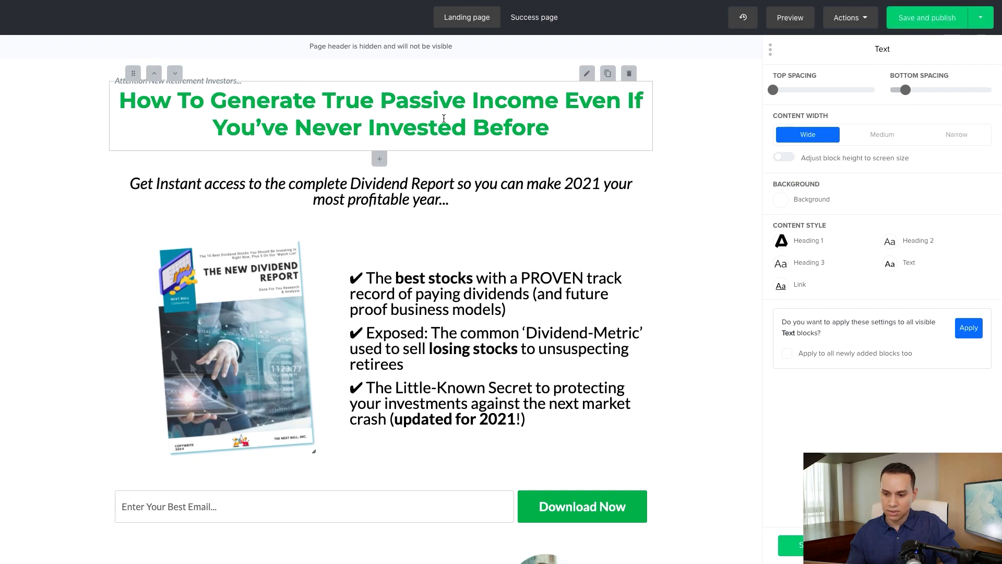
Try the Medium and Narrow content widths on the headline block and return it to Wide
{"action": "left_click", "coordinate": [888, 134]}
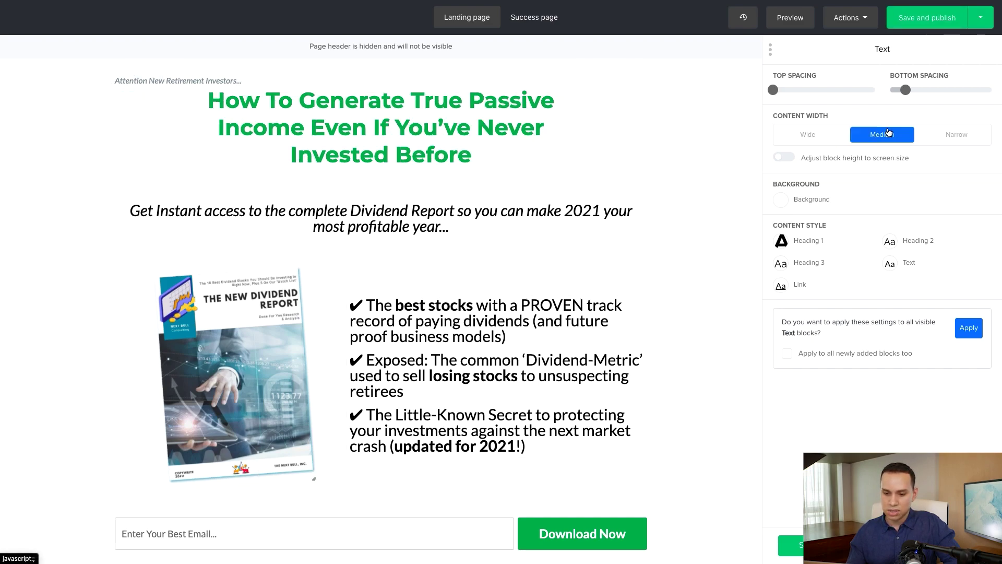
{"action": "left_click", "coordinate": [957, 135]}
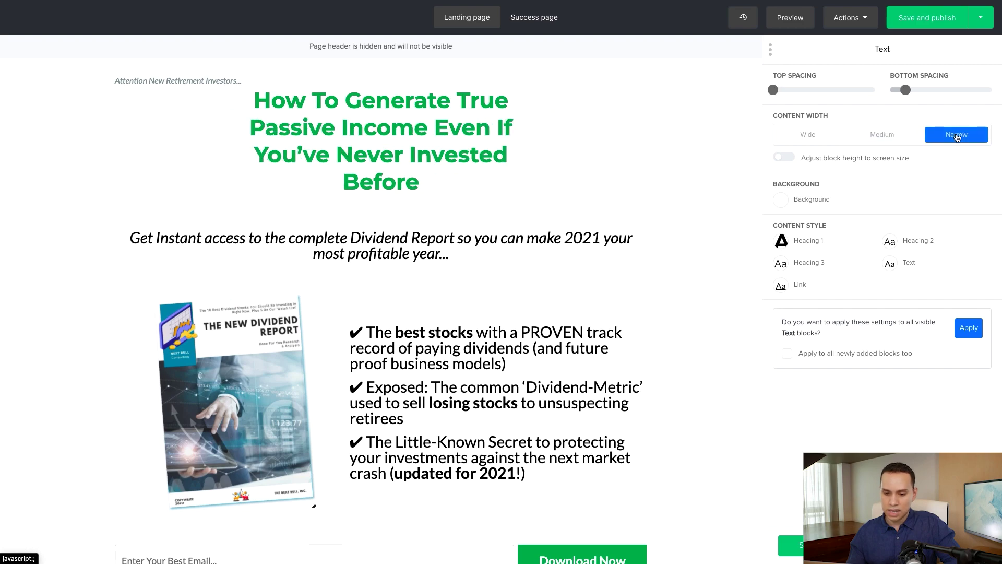
{"action": "left_click", "coordinate": [886, 137]}
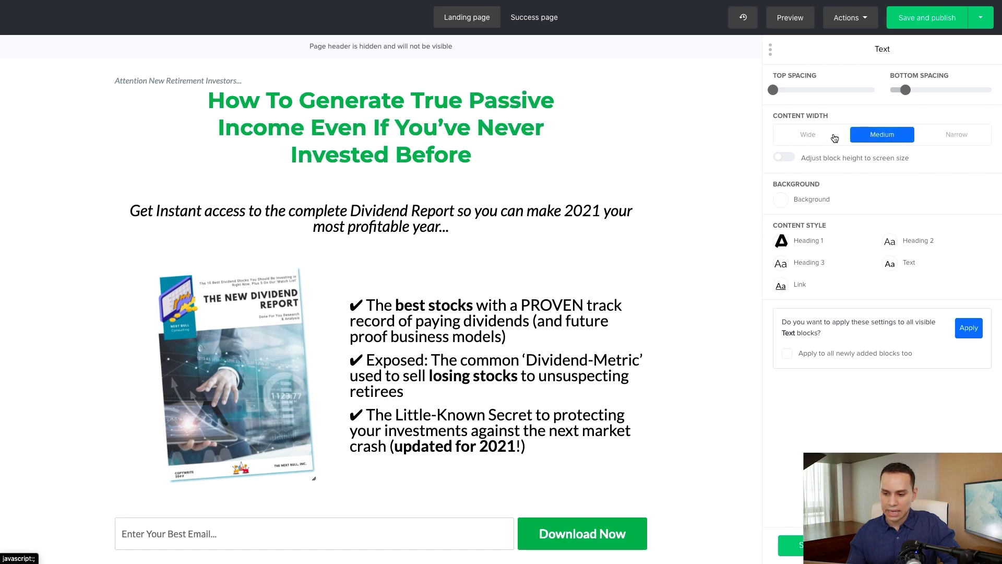
{"action": "left_click", "coordinate": [822, 138]}
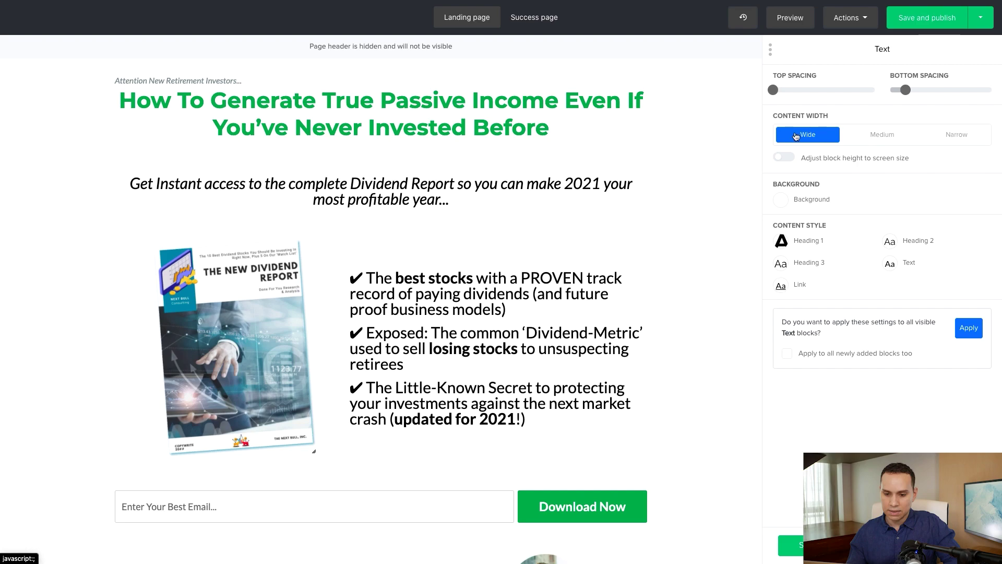
Keep the headline block at Wide content width and tighten the vertical gaps around the subheadline, lead magnet block and signup form
{"action": "left_click", "coordinate": [872, 131]}
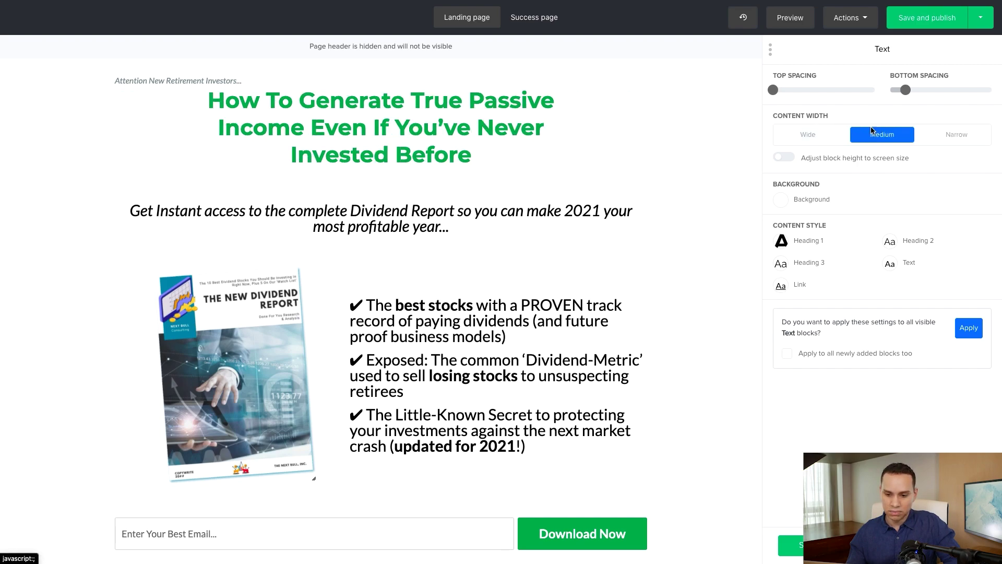
{"action": "left_click", "coordinate": [801, 137]}
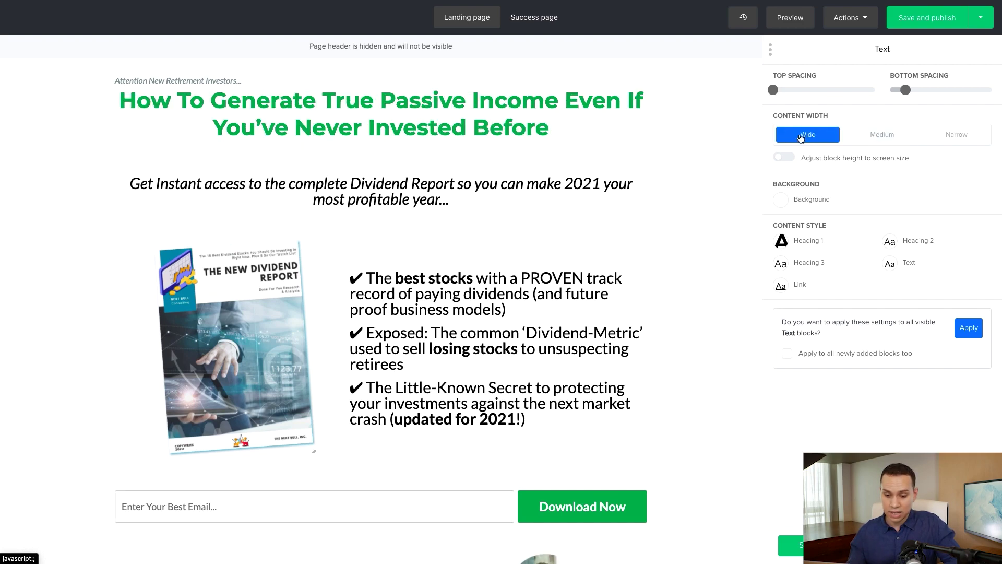
{"action": "left_click", "coordinate": [587, 164]}
{"action": "left_click_drag", "start_coordinate": [774, 89], "coordinate": [793, 92]}
{"action": "left_click", "coordinate": [675, 339]}
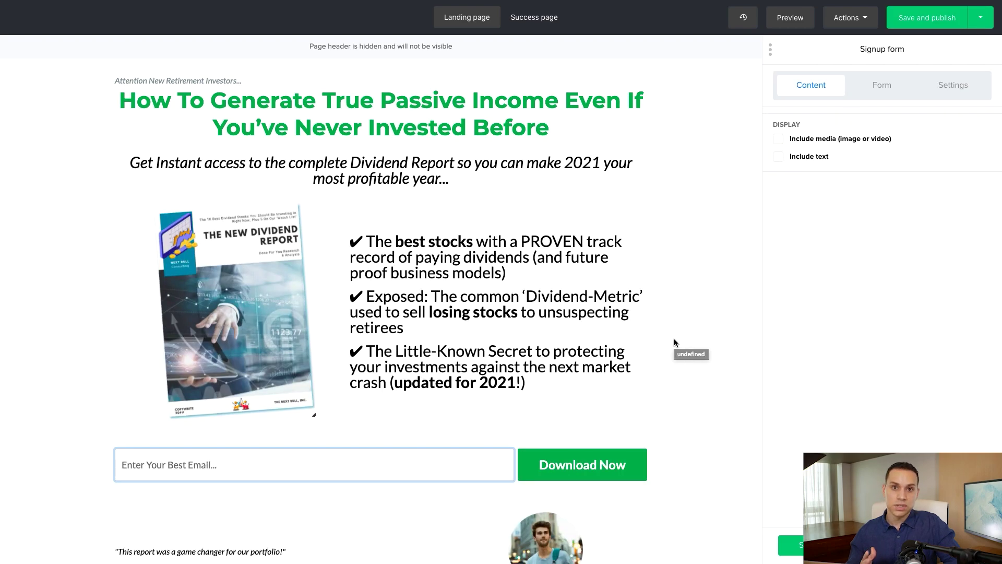
Switch to the Google Docs copy document and compare the final squeeze page copy with the built landing page
{"action": "scroll", "coordinate": [674, 343], "scroll_direction": "down", "scroll_amount": 3}
{"action": "scroll", "coordinate": [675, 342], "scroll_direction": "up", "scroll_amount": 2}
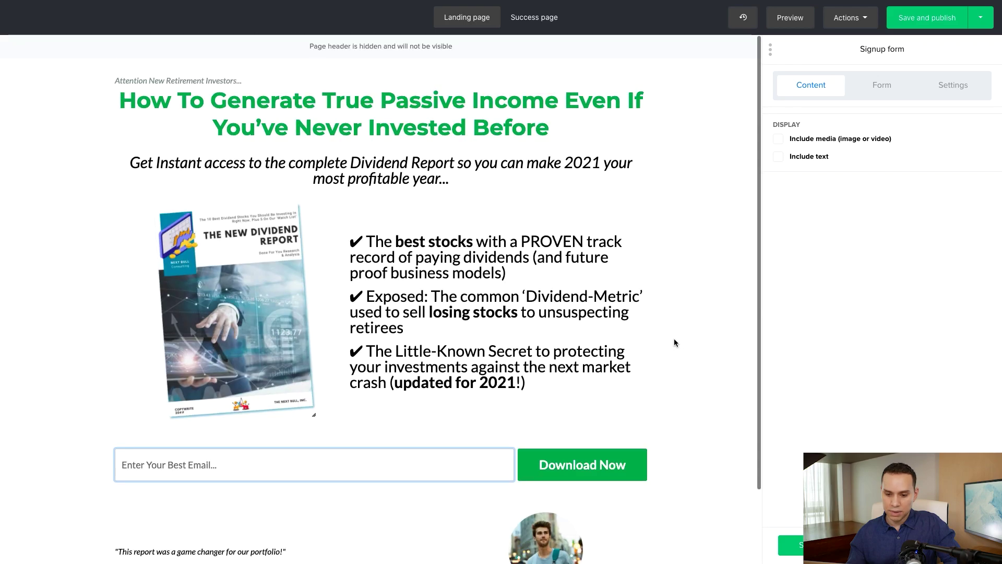
{"action": "key", "text": "super+Tab"}
{"action": "scroll", "coordinate": [526, 272], "scroll_direction": "up", "scroll_amount": 3}
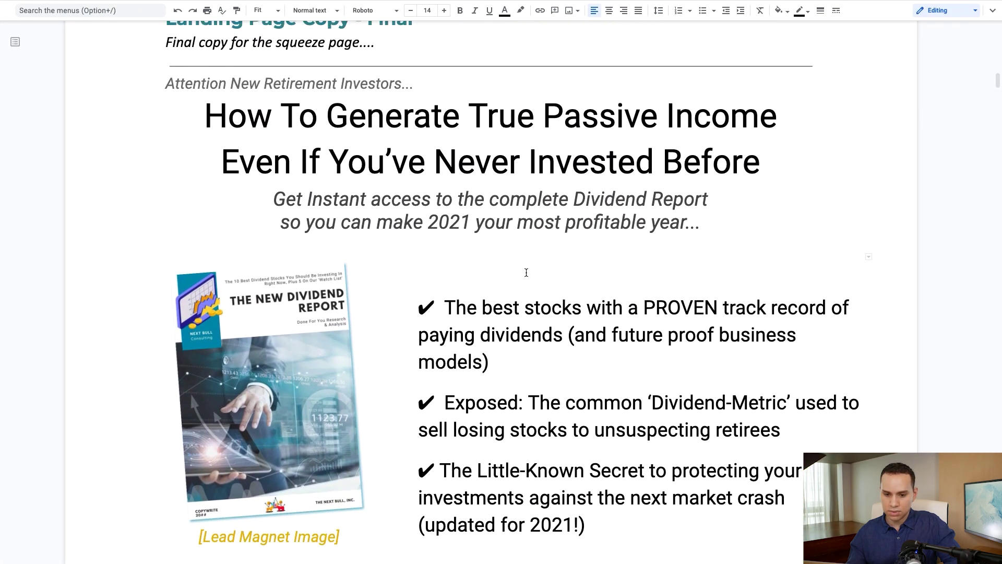
{"action": "scroll", "coordinate": [527, 272], "scroll_direction": "down", "scroll_amount": 2}
{"action": "scroll", "coordinate": [527, 270], "scroll_direction": "down", "scroll_amount": 3}
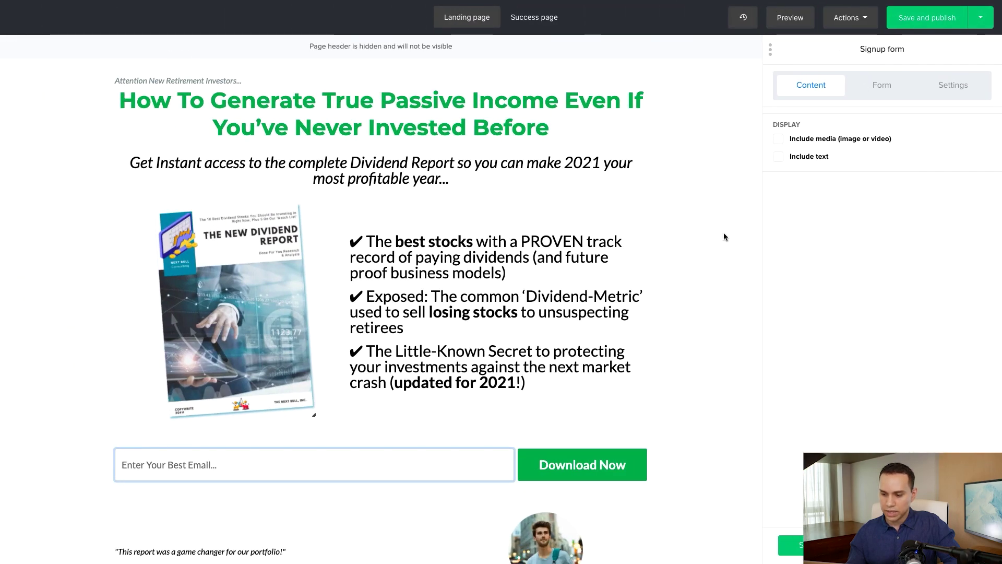
Save and publish the landing page, keeping the subscribepage.com domain and setting its URL ending to report-dividend-5
{"action": "left_click", "coordinate": [930, 24]}
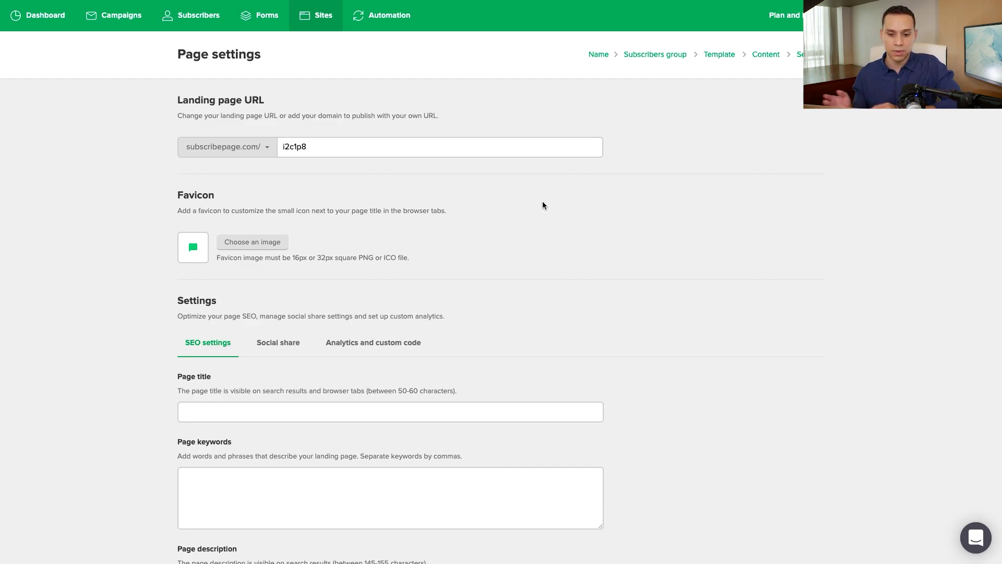
{"action": "left_click", "coordinate": [266, 150]}
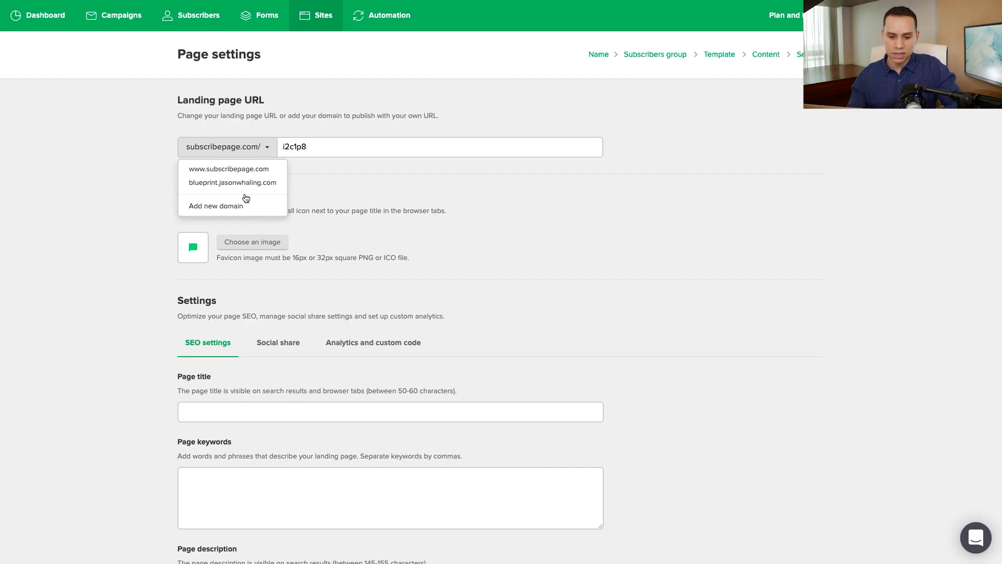
{"action": "left_click", "coordinate": [506, 209]}
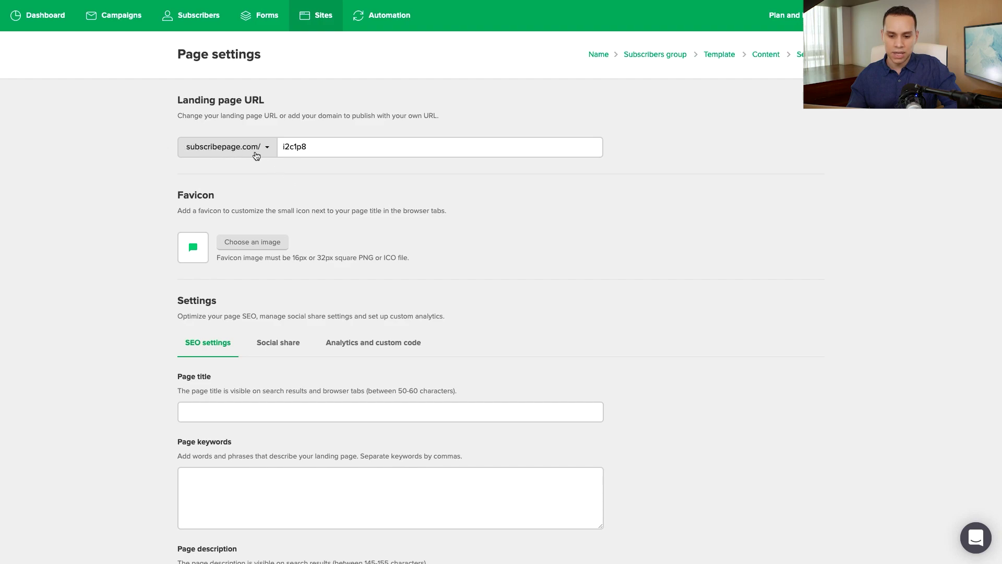
{"action": "left_click", "coordinate": [352, 150]}
{"action": "key", "text": "ctrl+a"}
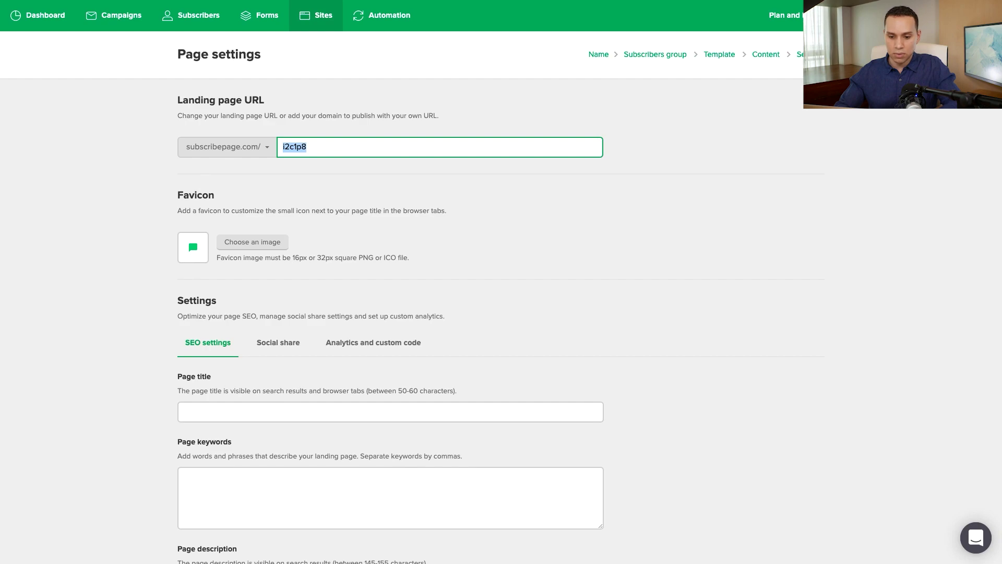
{"action": "type", "text": "report-dividend-5"}
{"action": "left_click", "coordinate": [341, 175]}
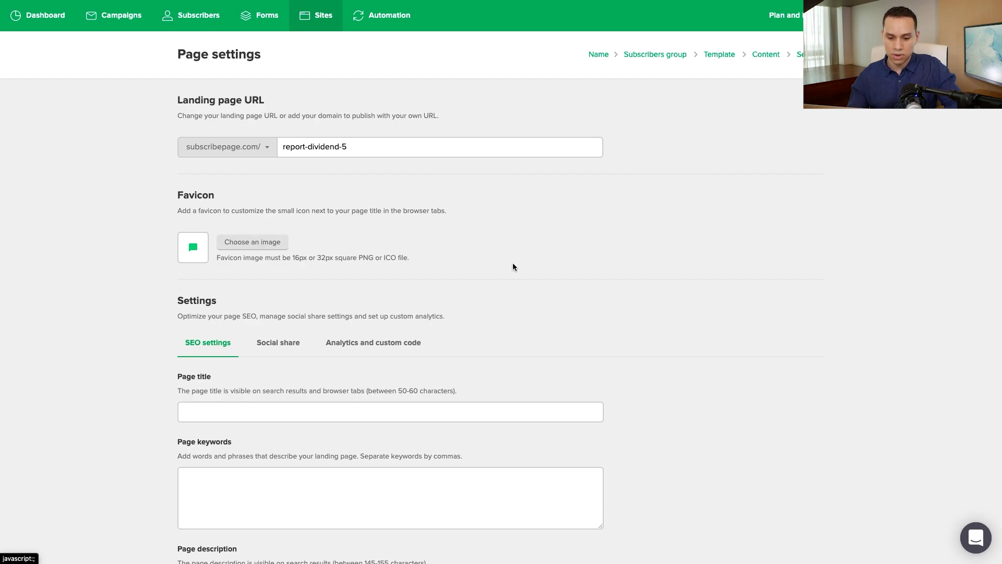
Review the analytics and custom code options, save the page settings, and copy the published landing page's URL
{"action": "scroll", "coordinate": [522, 267], "scroll_direction": "down", "scroll_amount": 2}
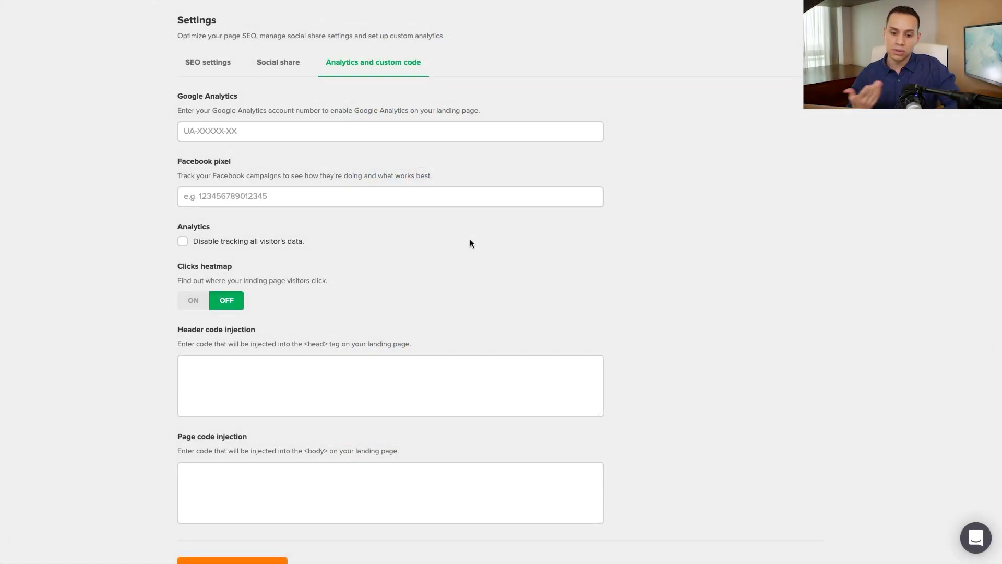
{"action": "scroll", "coordinate": [470, 242], "scroll_direction": "up", "scroll_amount": 2}
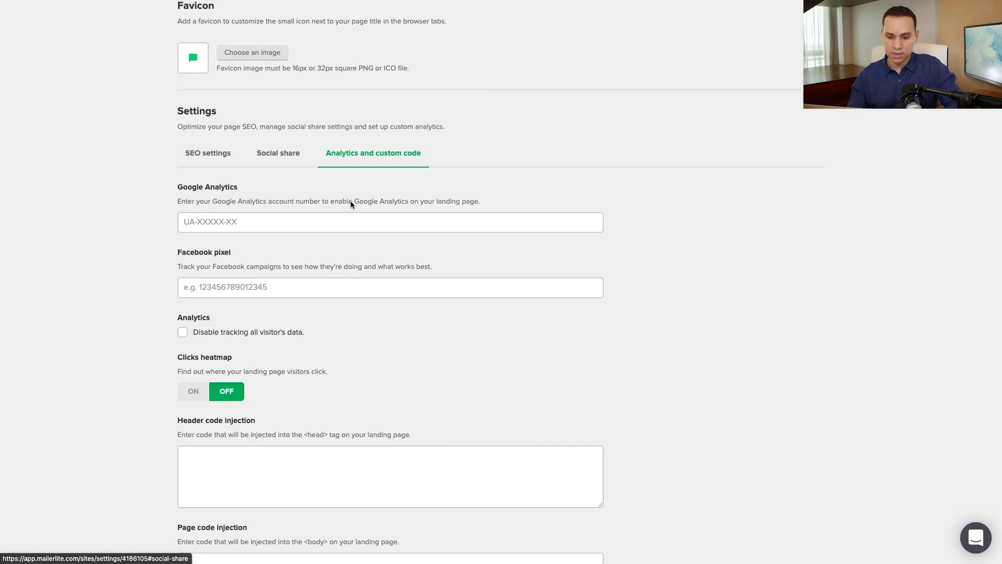
{"action": "scroll", "coordinate": [350, 200], "scroll_direction": "down", "scroll_amount": 3}
{"action": "left_click", "coordinate": [222, 519]}
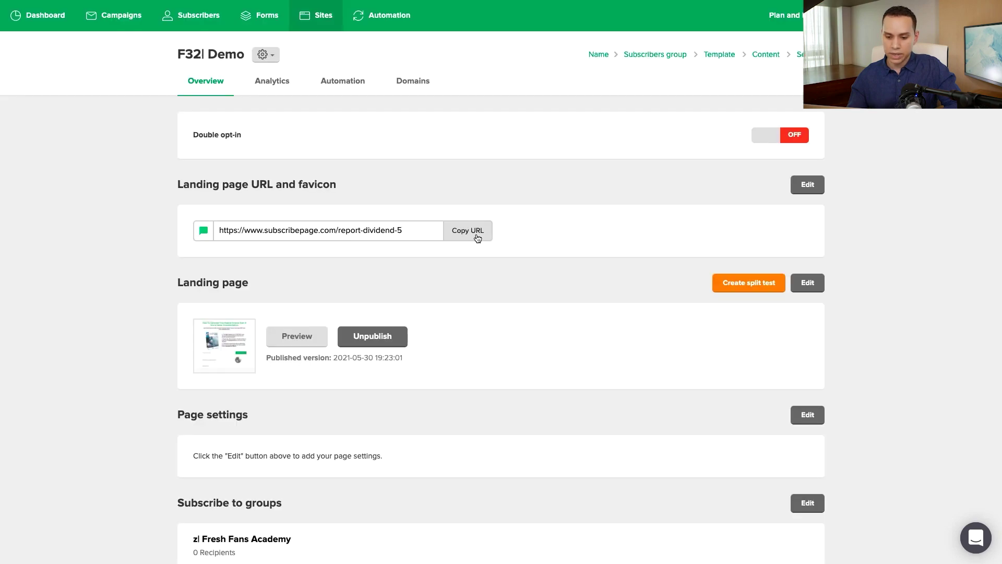
{"action": "left_click", "coordinate": [477, 236]}
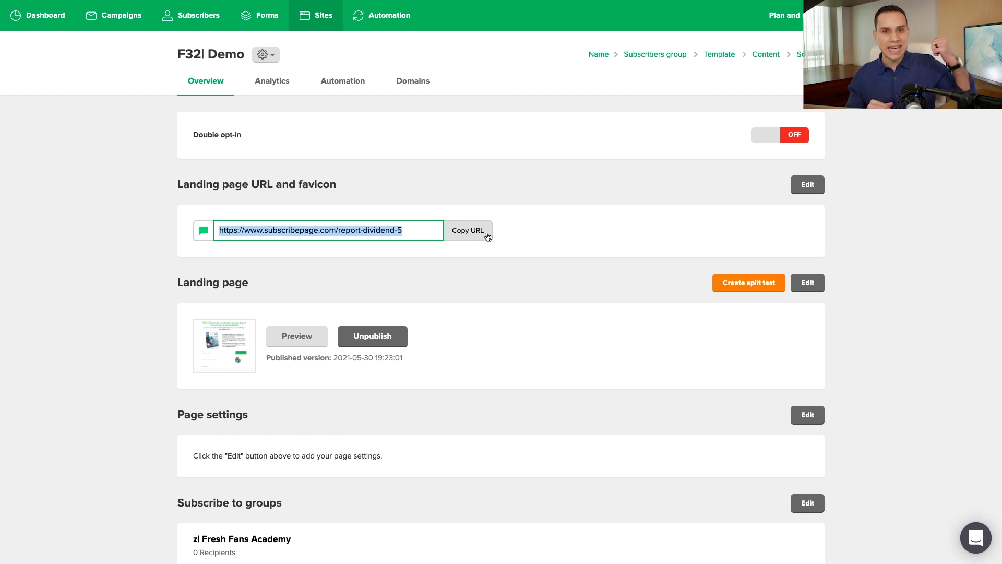
{"action": "left_click", "coordinate": [604, 199]}
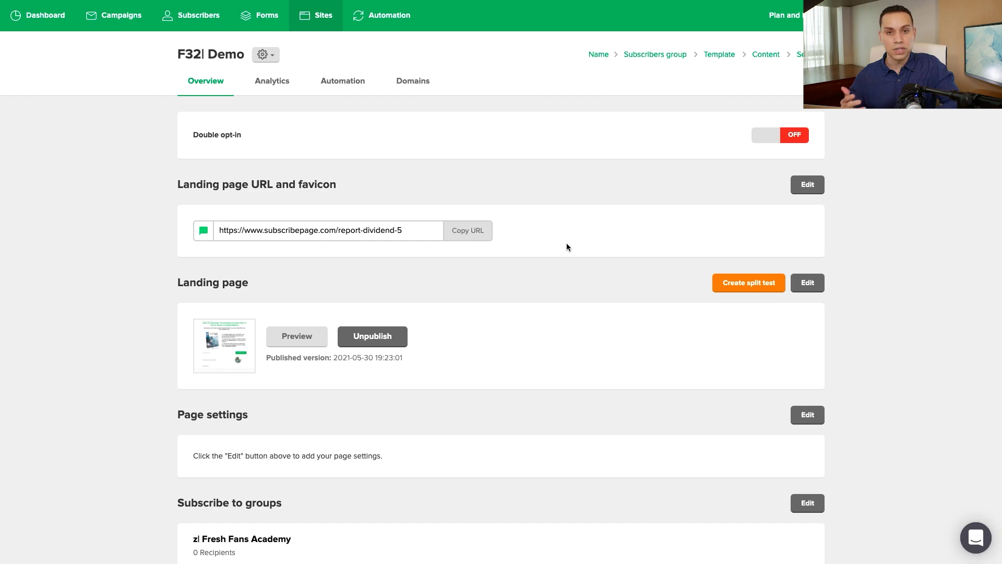
Reopen the landing page for editing and remove all content blocks from its success page, confirming with REMOVE
{"action": "left_click", "coordinate": [808, 284]}
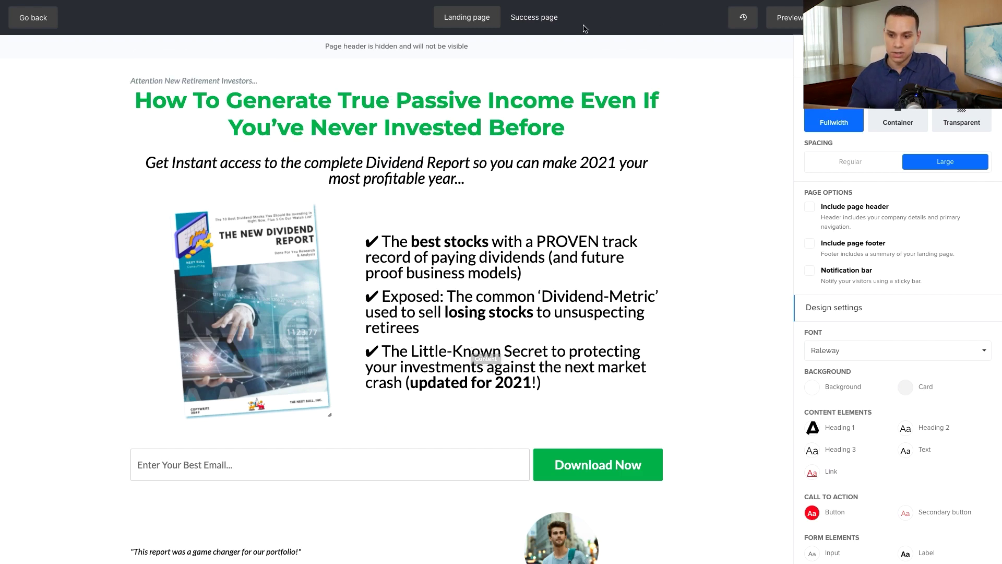
{"action": "left_click", "coordinate": [538, 21]}
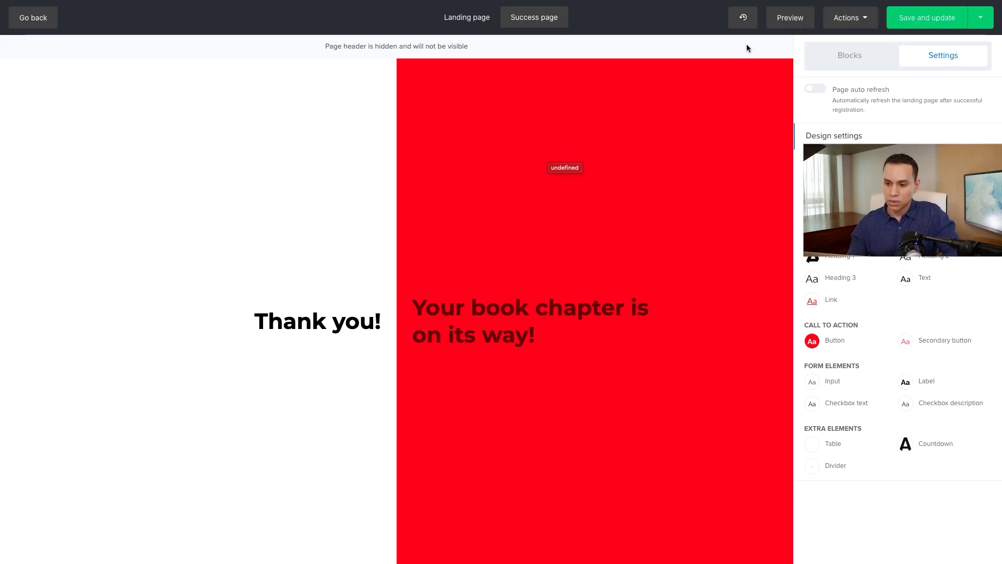
{"action": "left_click", "coordinate": [861, 21]}
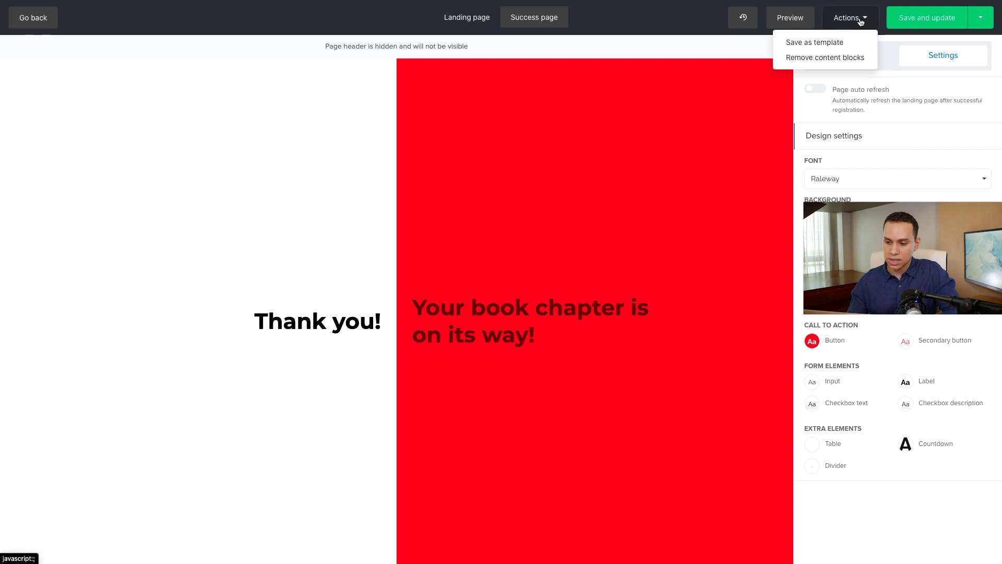
{"action": "left_click", "coordinate": [797, 59]}
{"action": "left_click", "coordinate": [442, 115]}
{"action": "type", "text": "REMOVE"}
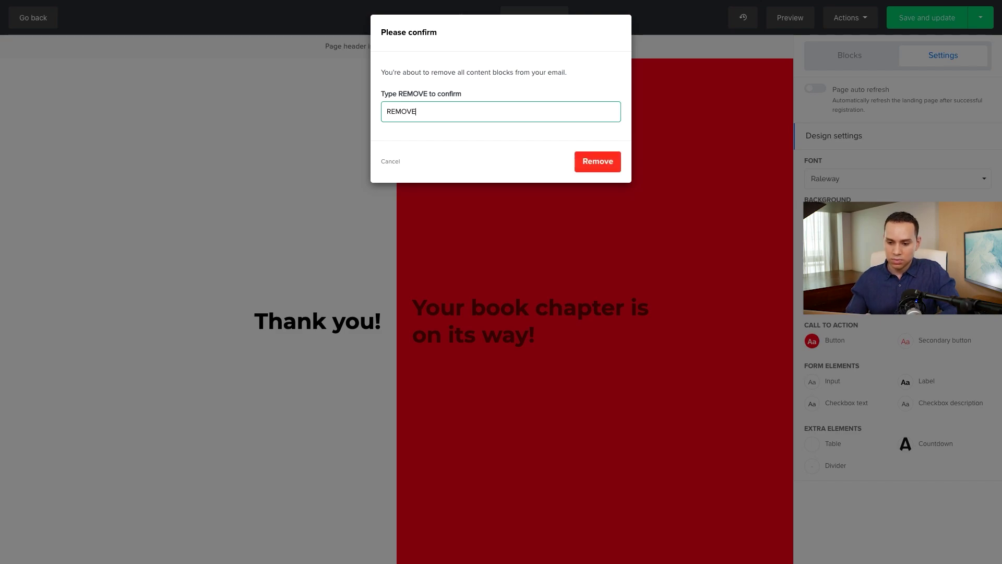
{"action": "left_click", "coordinate": [601, 158]}
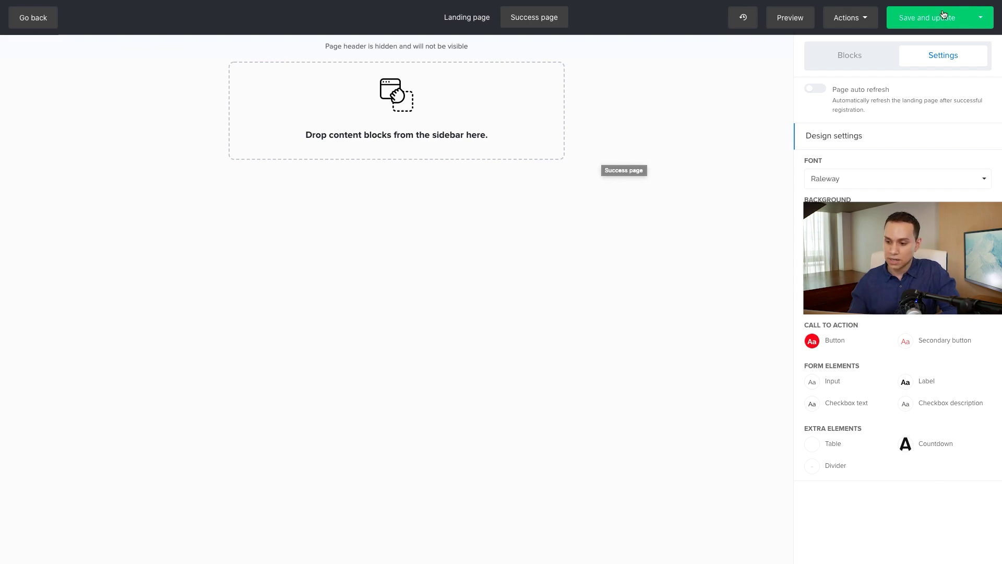
Add a Text block to the empty success page with an Image block below it
{"action": "left_click", "coordinate": [853, 64]}
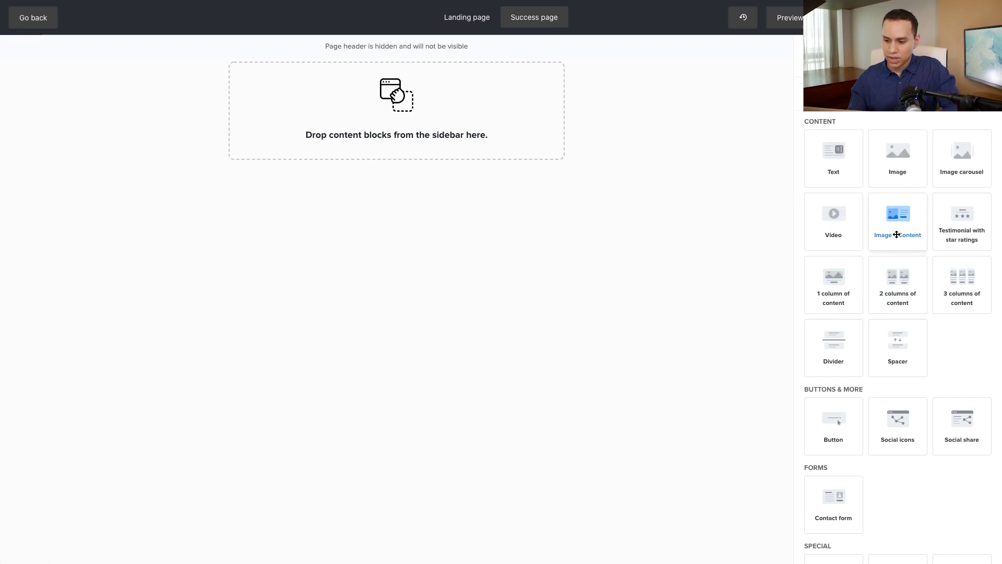
{"action": "left_click_drag", "start_coordinate": [832, 158], "coordinate": [397, 141]}
{"action": "left_click_drag", "start_coordinate": [832, 156], "coordinate": [325, 157]}
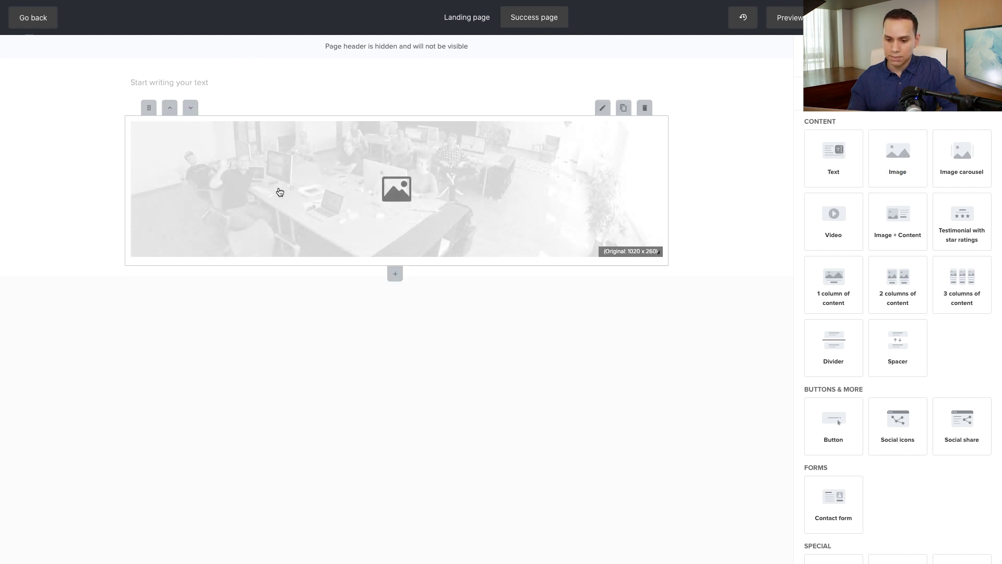
Fill the image block with "F32 - TUBE2-2.3 - Lead Magnet Image.png" and shrink the image to about 471 x 618
{"action": "left_click", "coordinate": [397, 188]}
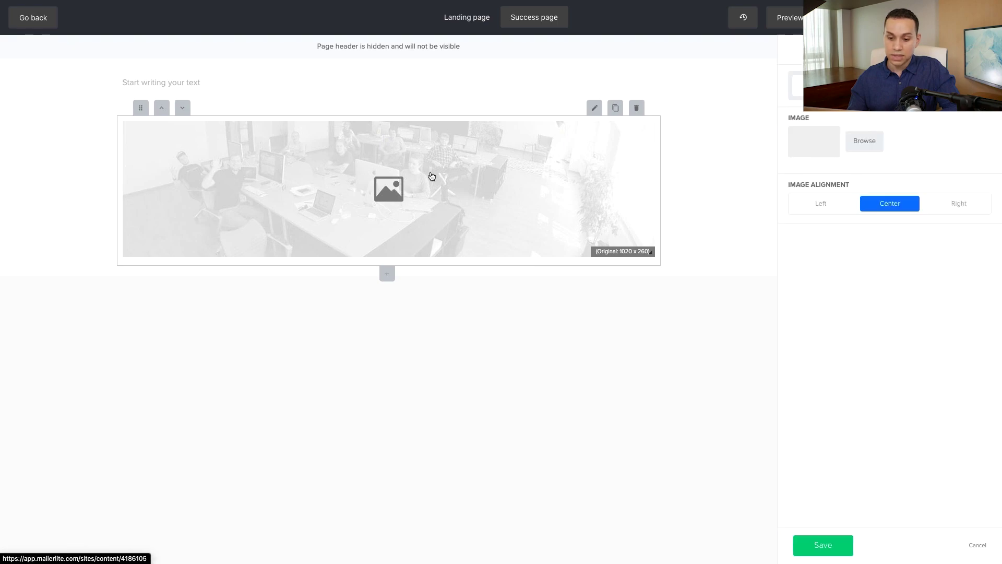
{"action": "left_click", "coordinate": [850, 141]}
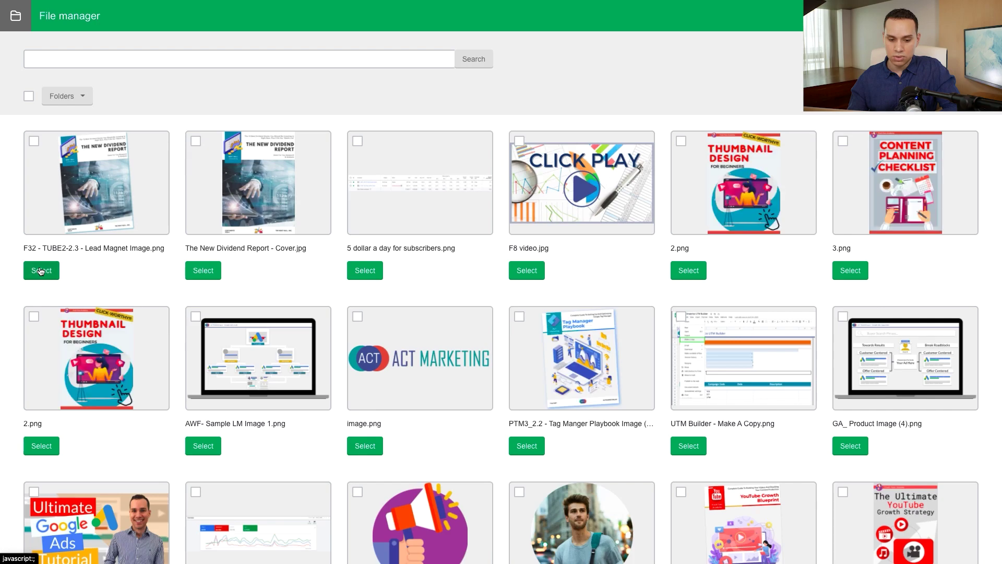
{"action": "left_click", "coordinate": [42, 270]}
{"action": "scroll", "coordinate": [615, 550], "scroll_direction": "down", "scroll_amount": 3}
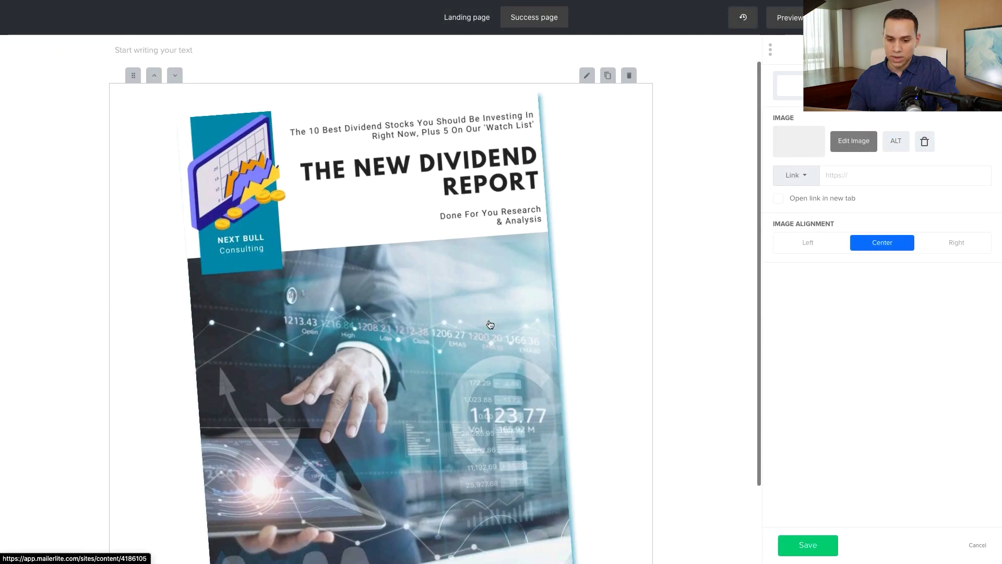
{"action": "left_click_drag", "start_coordinate": [587, 542], "coordinate": [619, 442]}
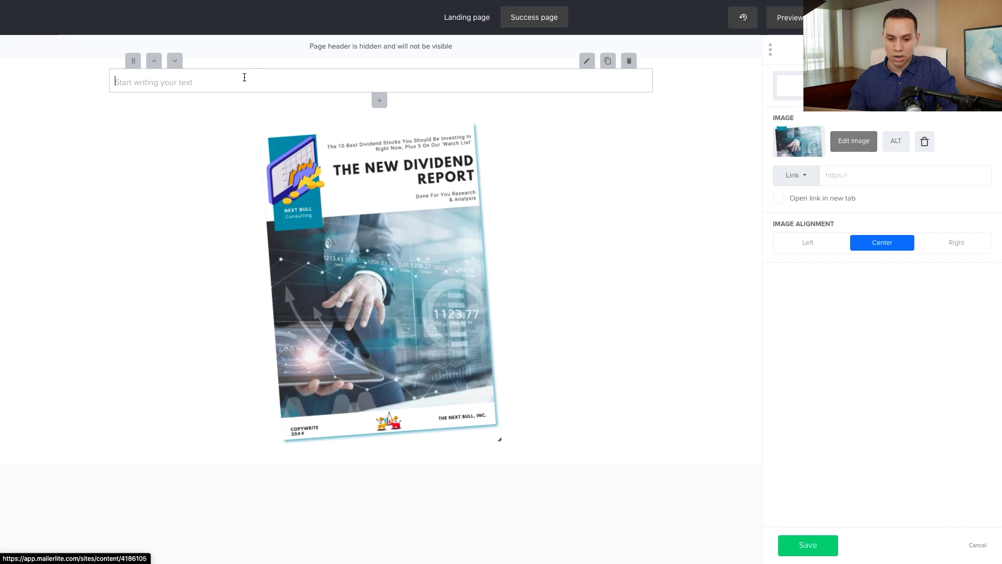
Paste the "Check Your Email For a Message From..." line with the sender's e-mail into the text block and color it blue
{"action": "left_click", "coordinate": [290, 81]}
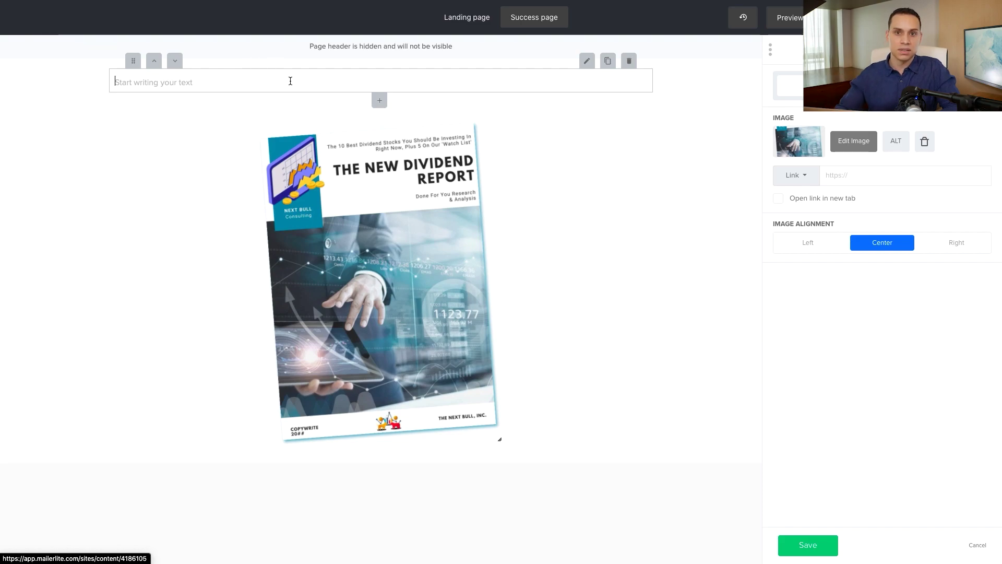
{"action": "key", "text": "ctrl+v"}
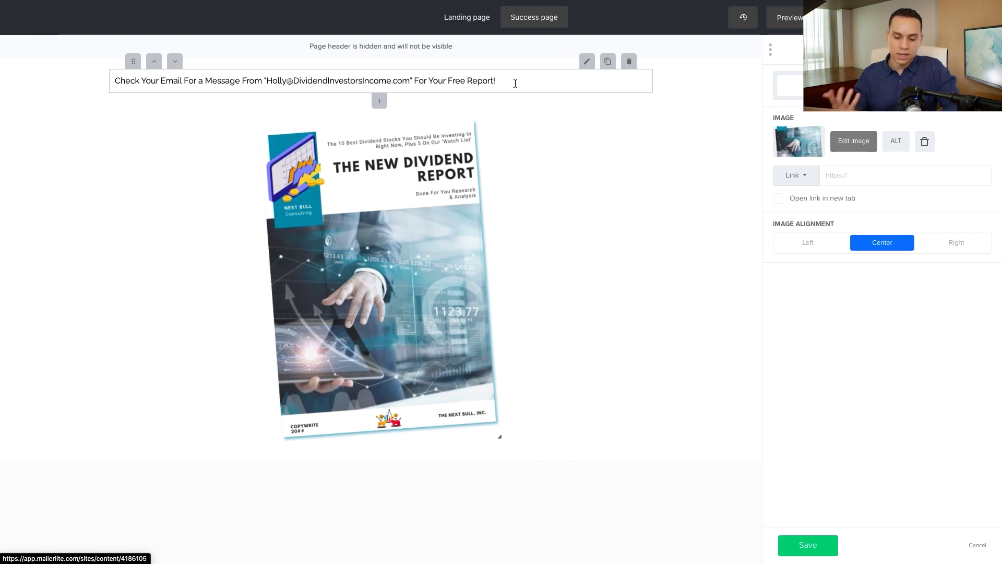
{"action": "key", "text": "ctrl+a"}
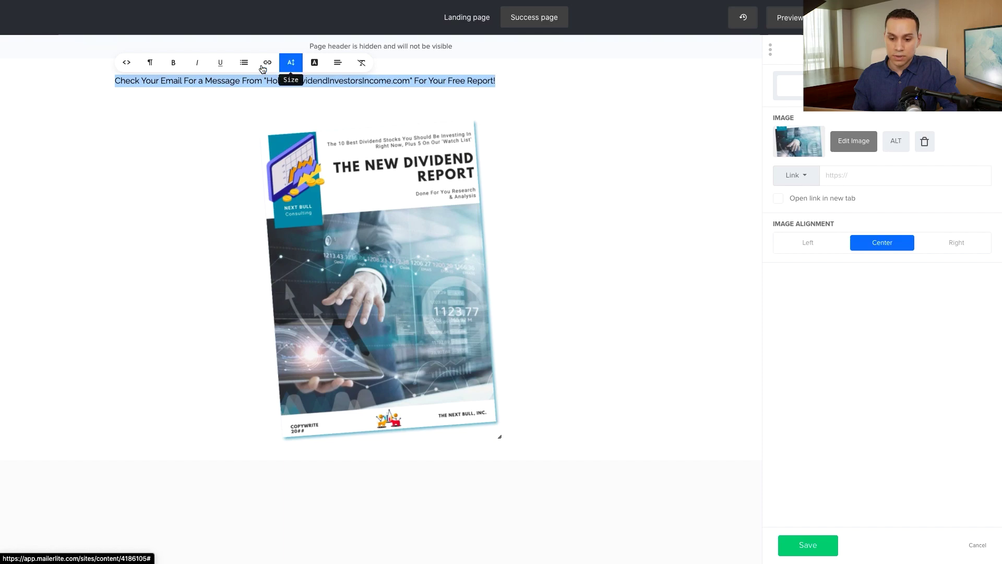
{"action": "left_click", "coordinate": [307, 71]}
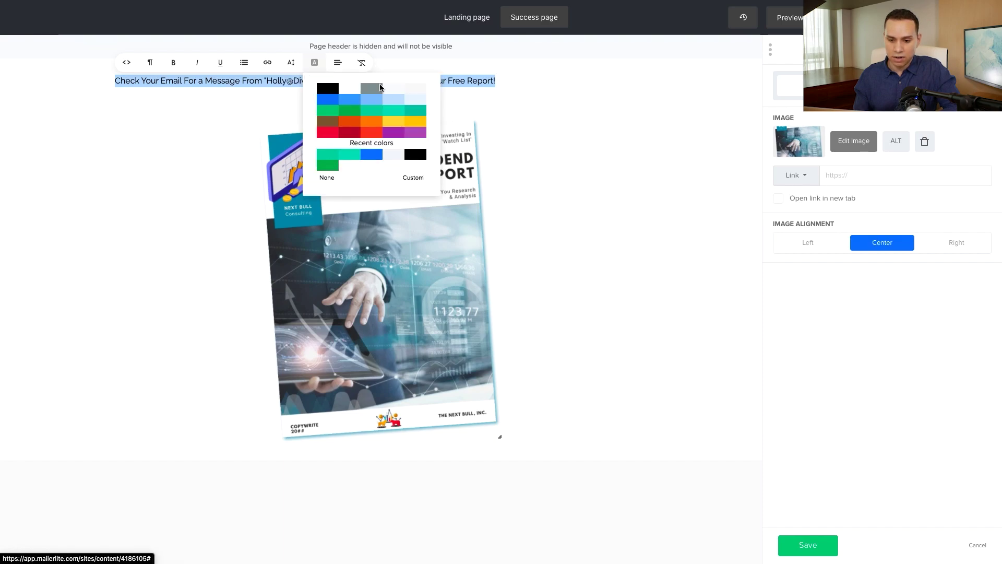
{"action": "left_click", "coordinate": [371, 154]}
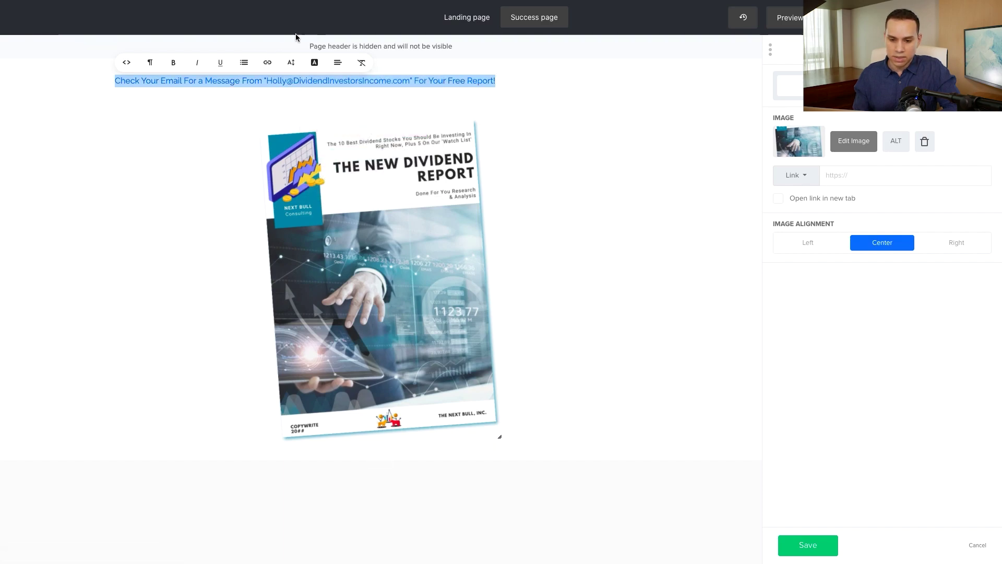
Enlarge the check-your-email message above the report image and center-align it
{"action": "left_click", "coordinate": [286, 64]}
{"action": "left_click", "coordinate": [322, 282]}
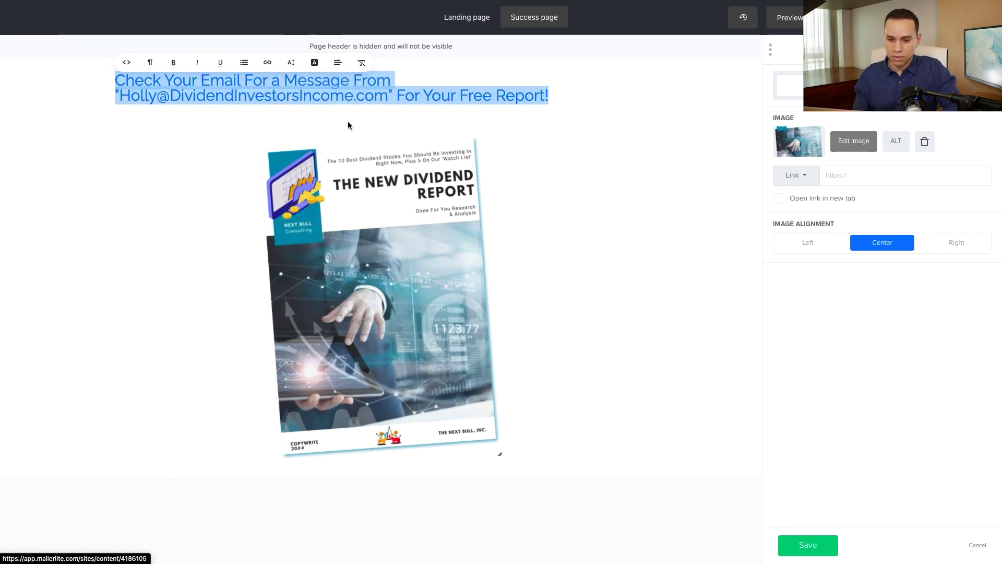
{"action": "left_click", "coordinate": [338, 63]}
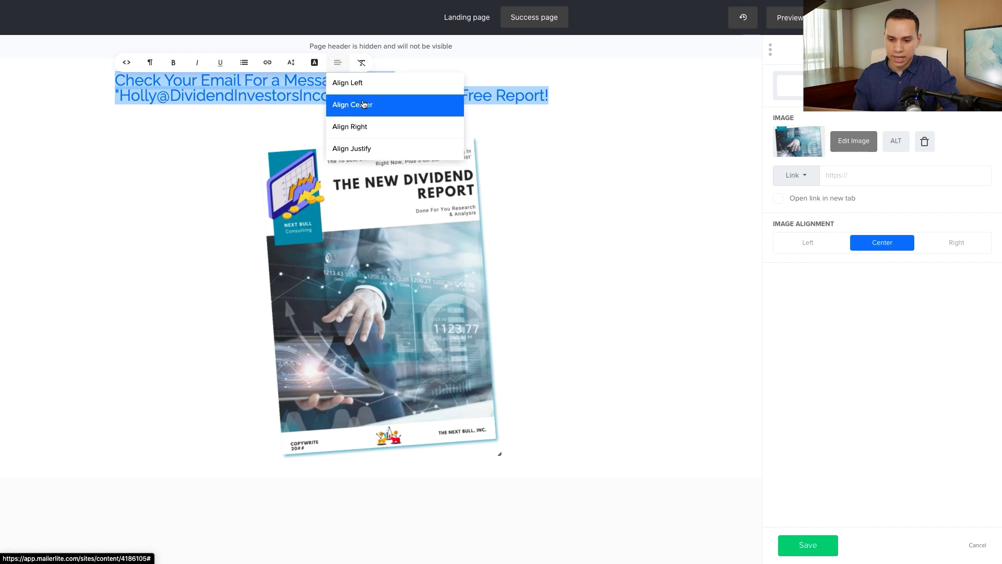
{"action": "left_click", "coordinate": [380, 107]}
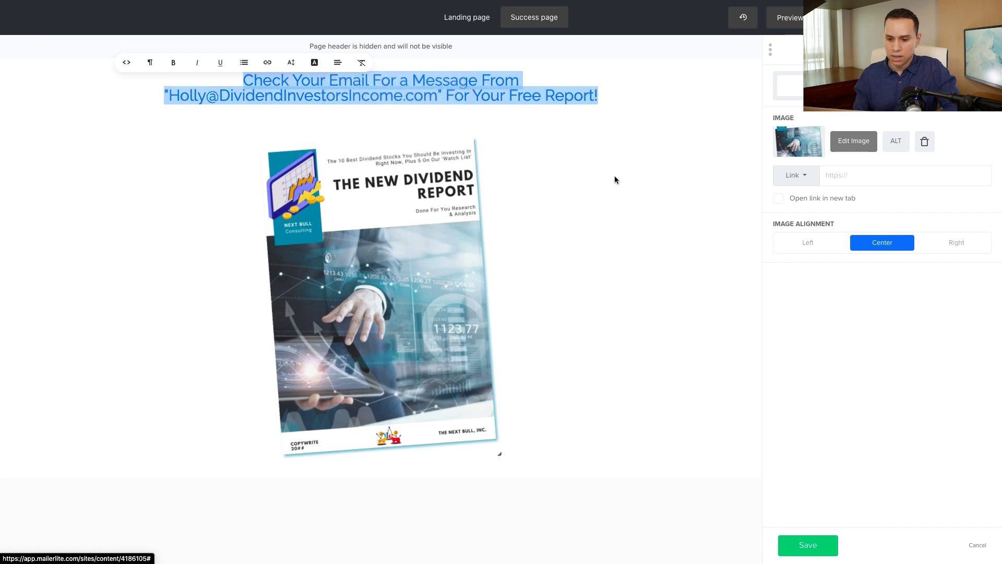
{"action": "left_click", "coordinate": [687, 260]}
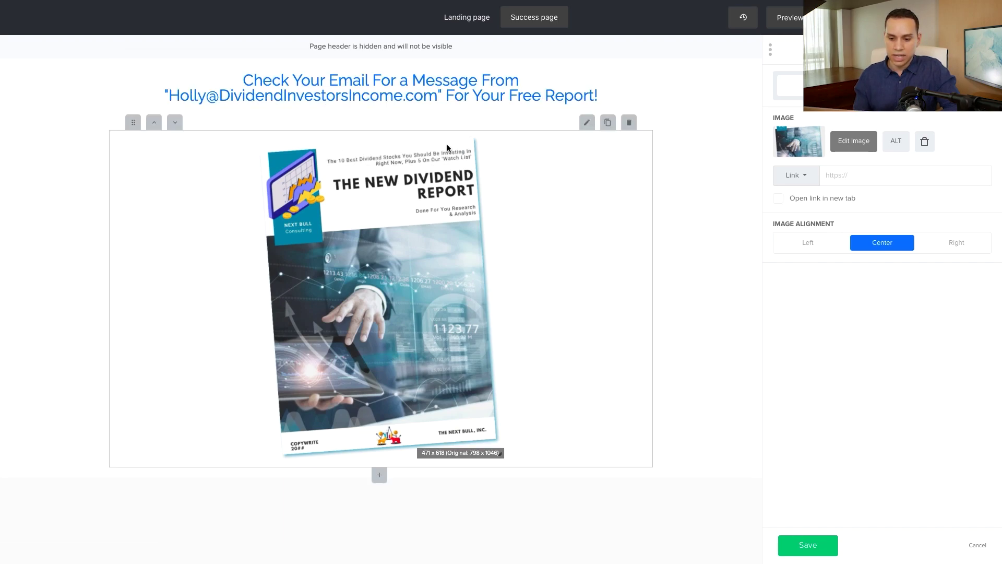